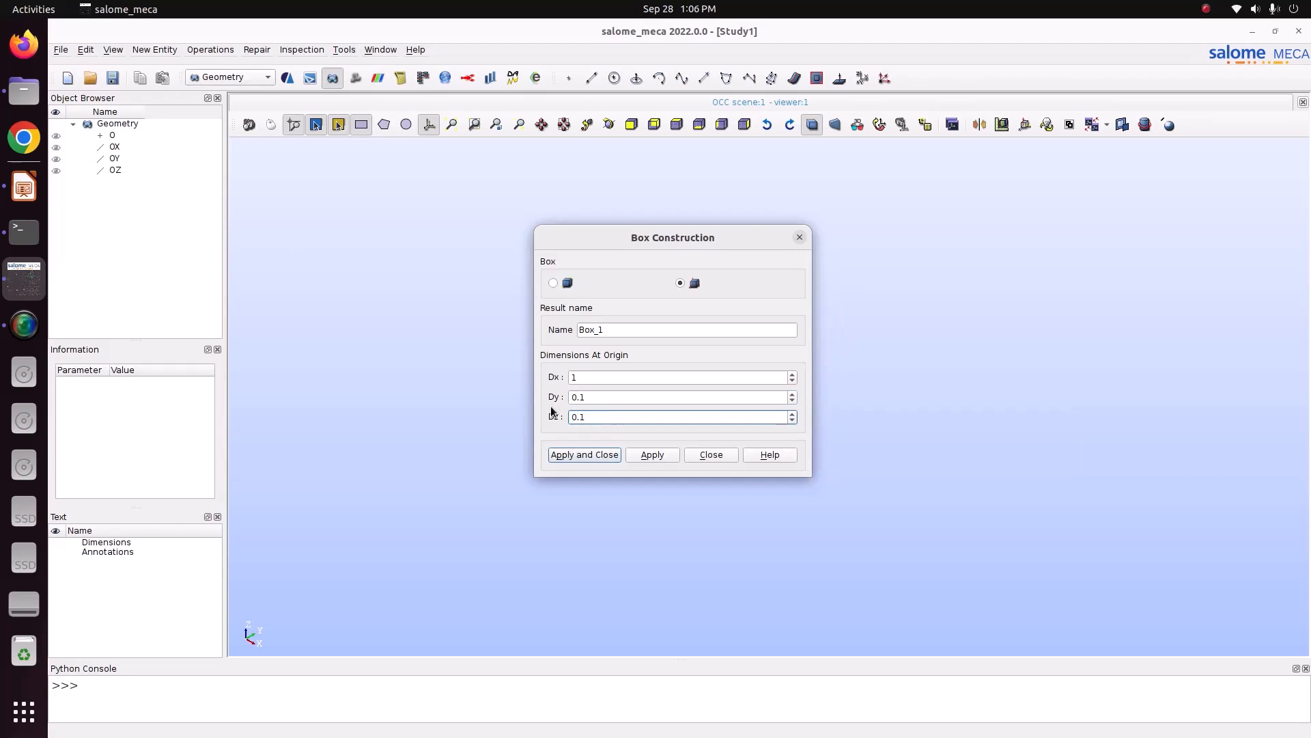
Step: Create the box at the origin with dimensions Dx 1, Dy 0.1 and Dz 0.1
drag(623, 231, 232, 226)
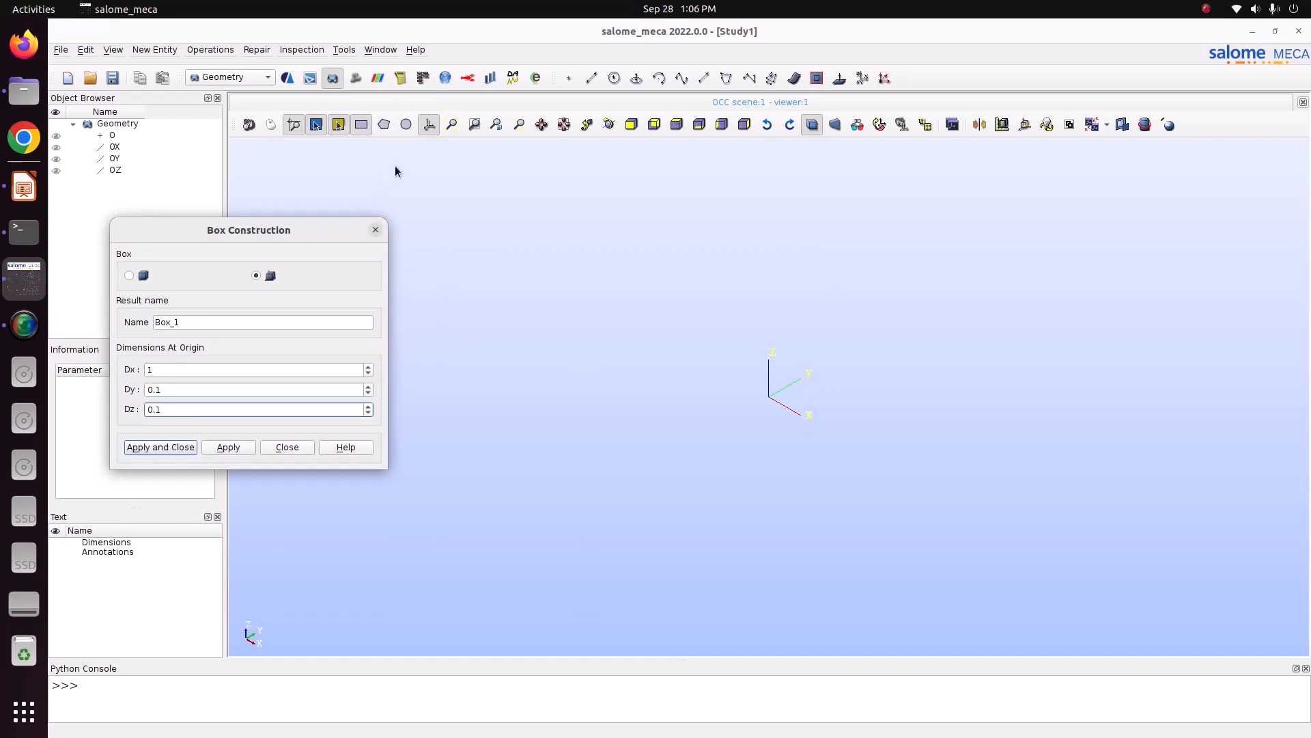
click(451, 125)
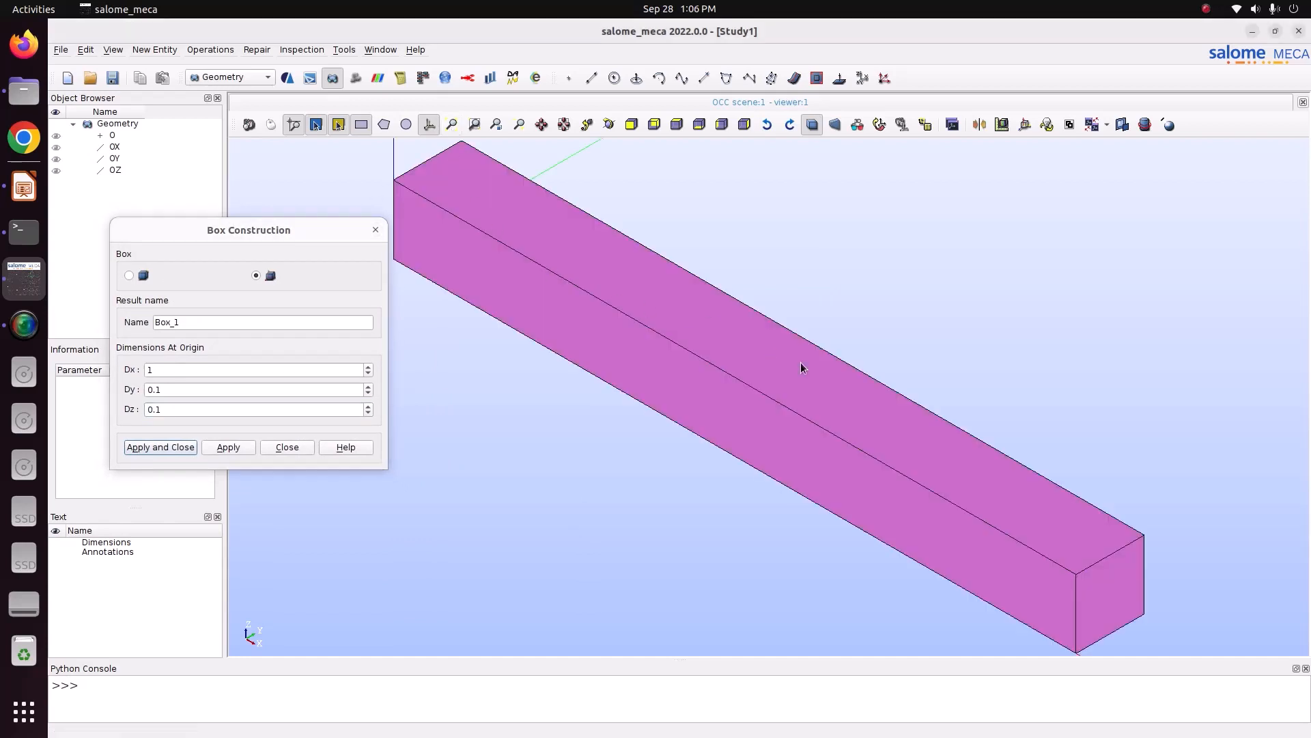
scroll(800, 362, down, 3)
scroll(801, 366, up, 1)
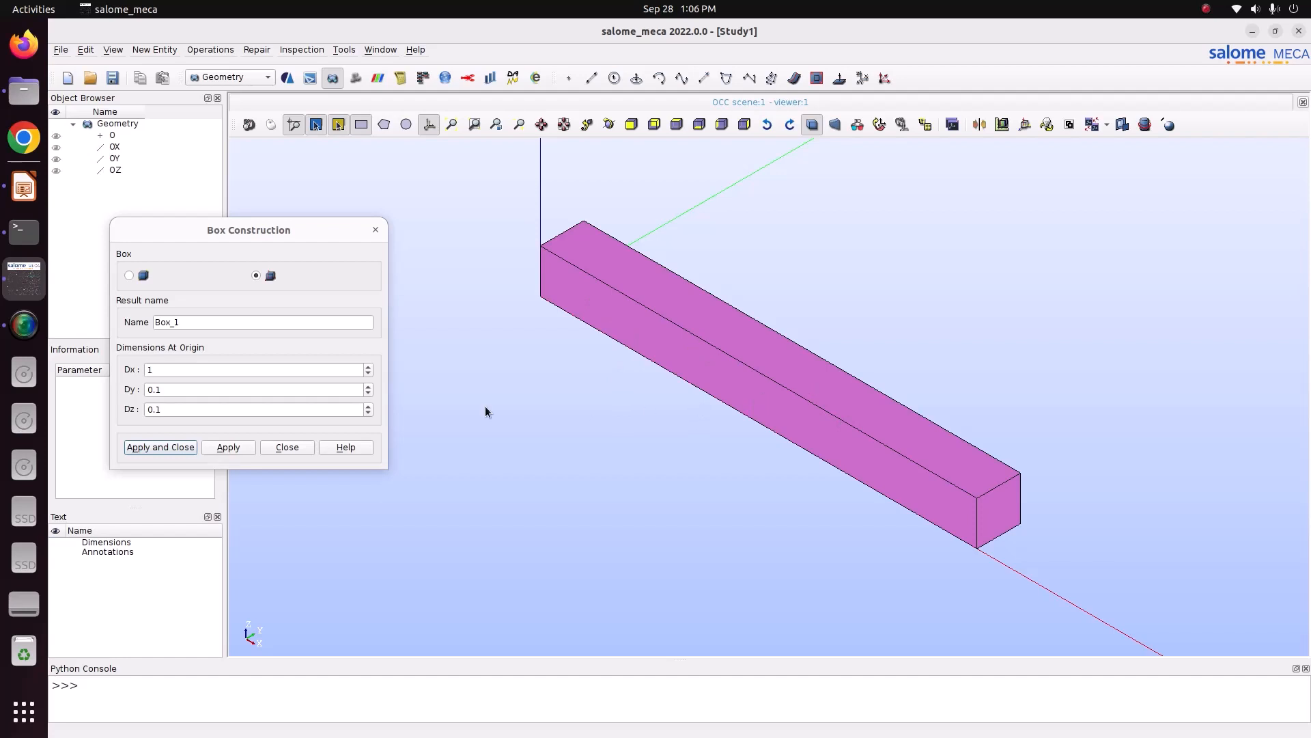
click(164, 443)
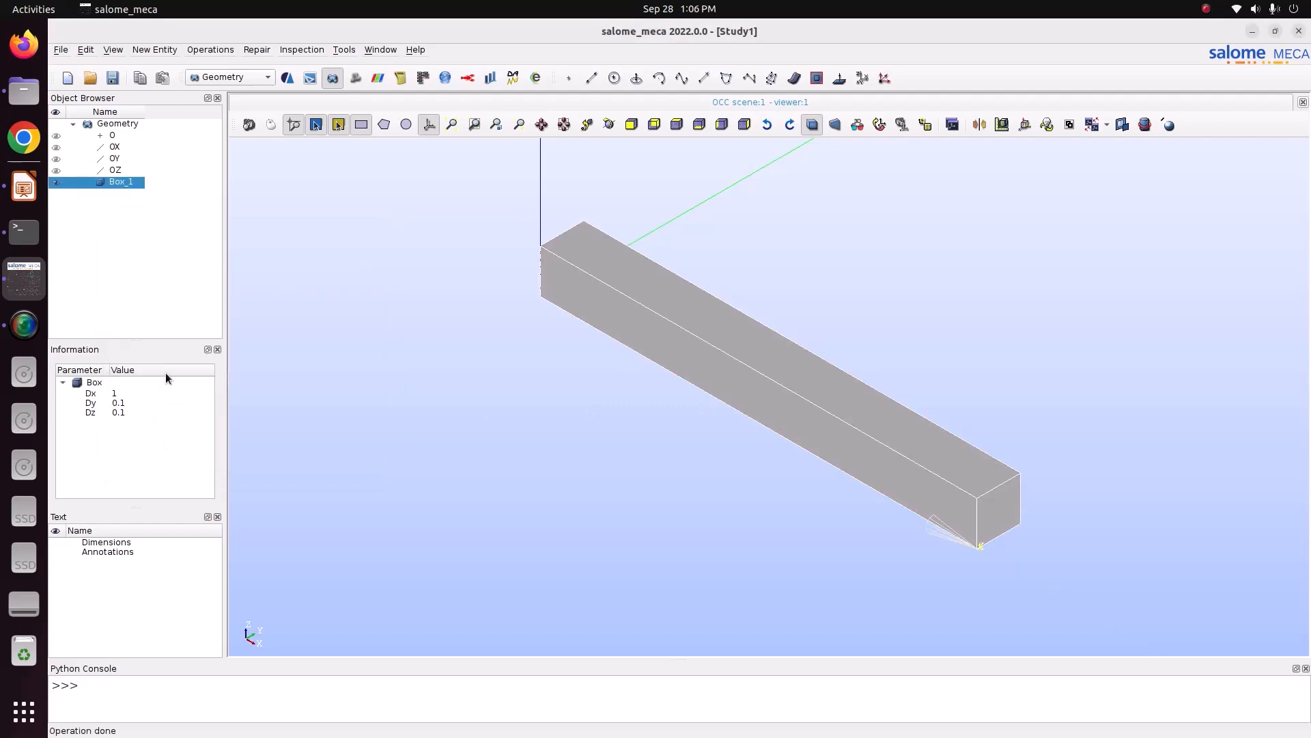
Step: Inspect the box's end face at the origin and check it against the cantilever drawing on slide 2 in LibreOffice Impress
right_click(120, 184)
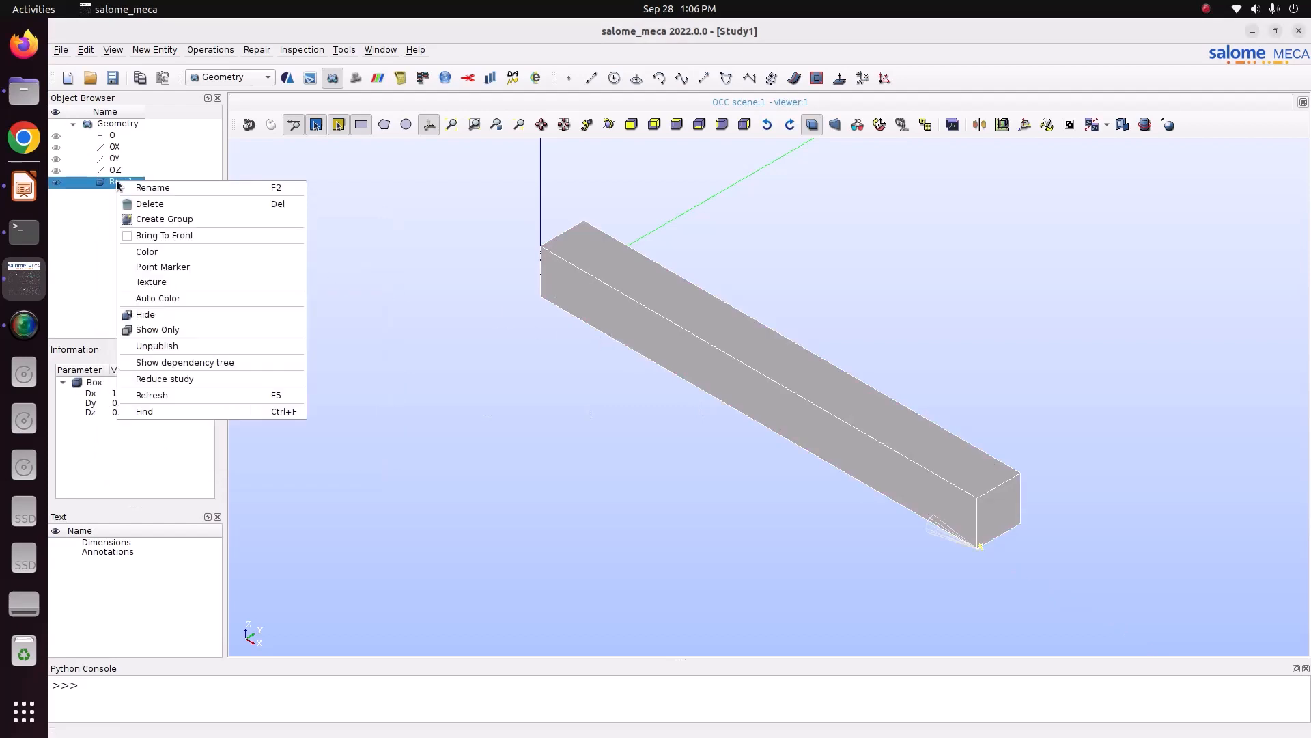
click(363, 191)
click(608, 124)
drag(547, 234, 901, 312)
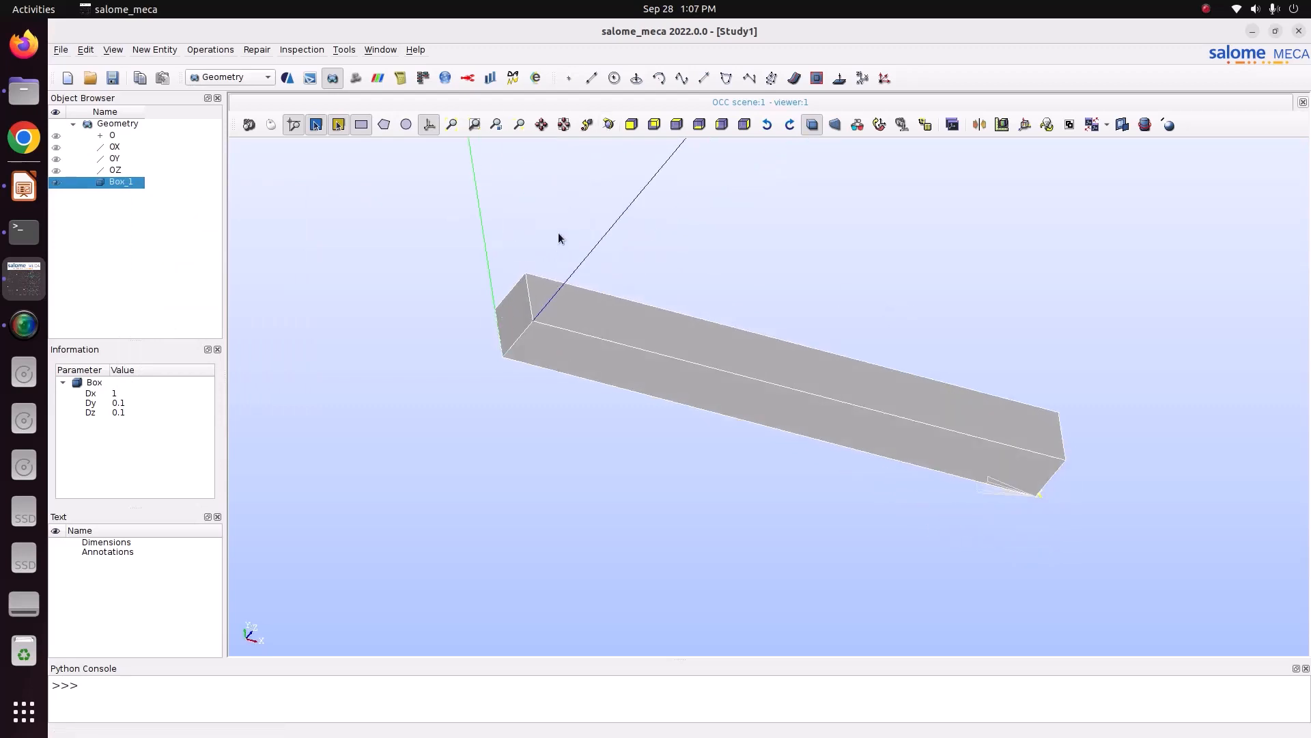
click(23, 186)
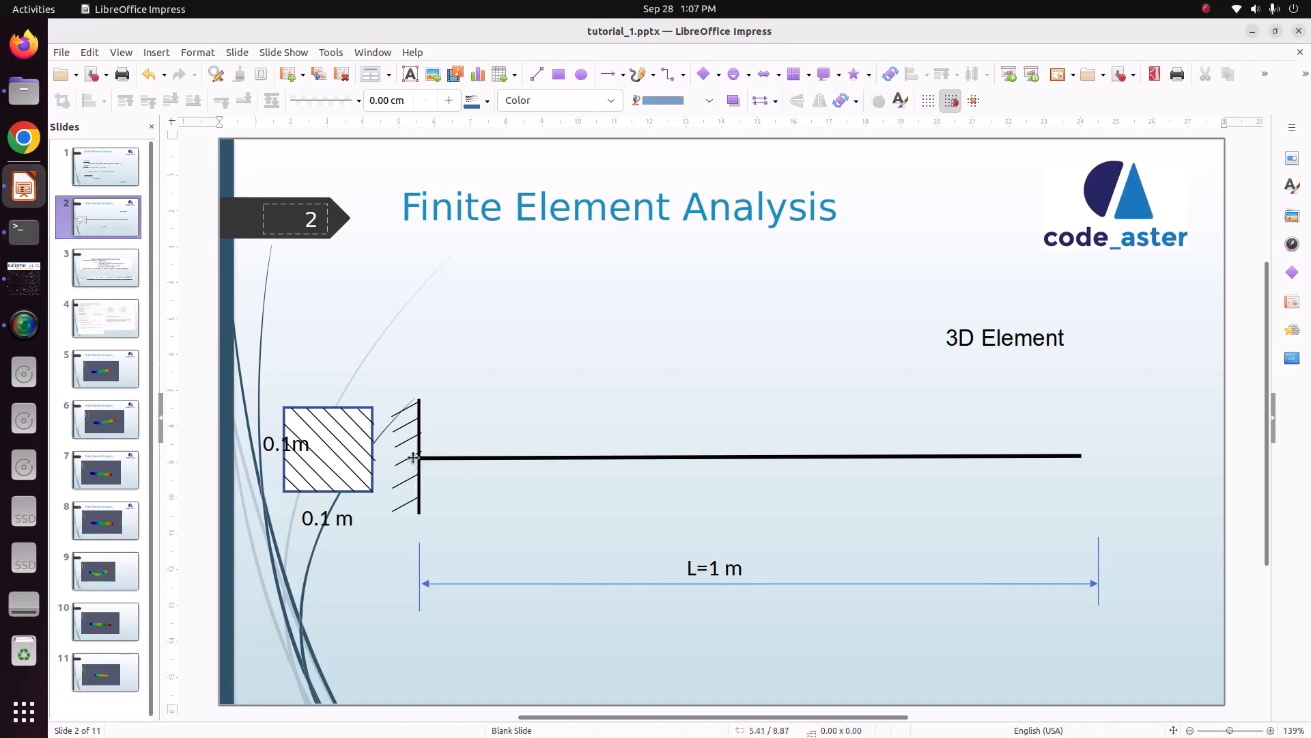
click(24, 278)
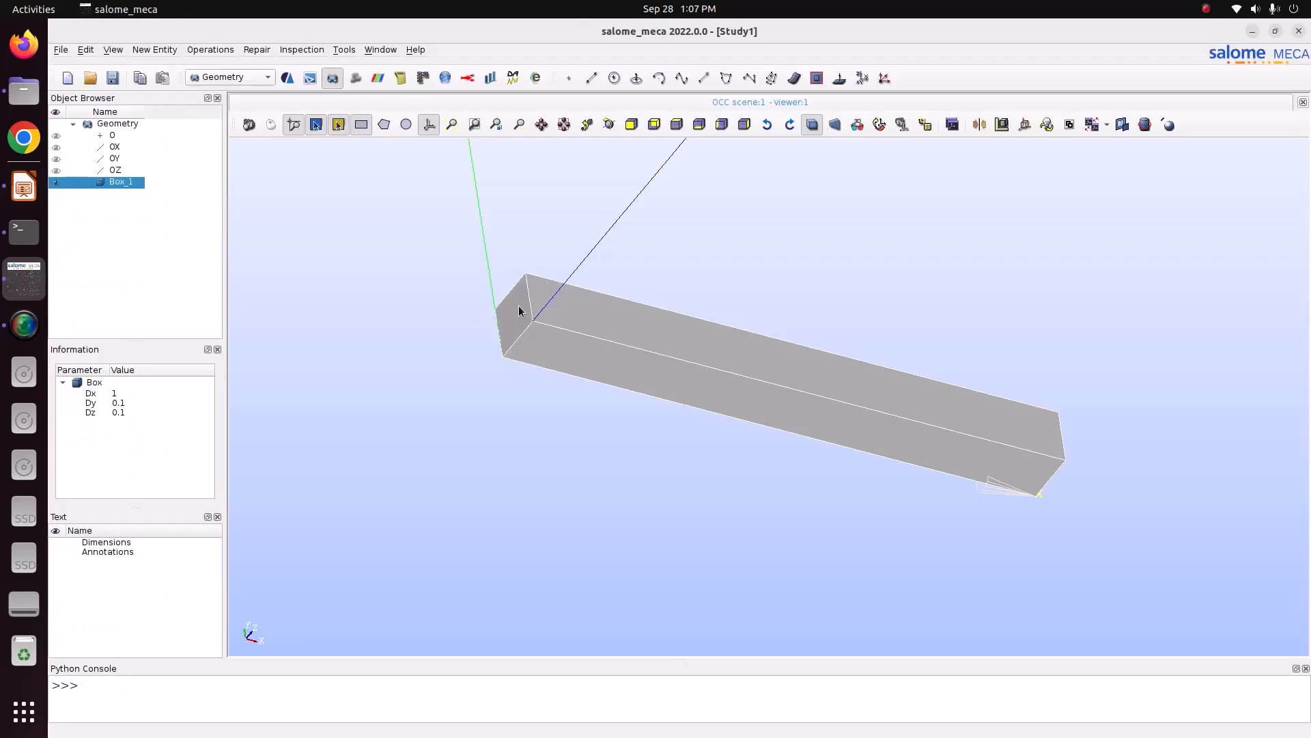
Step: Create a face group on Box_1 containing only the end face at the origin, with no selection restriction
right_click(137, 181)
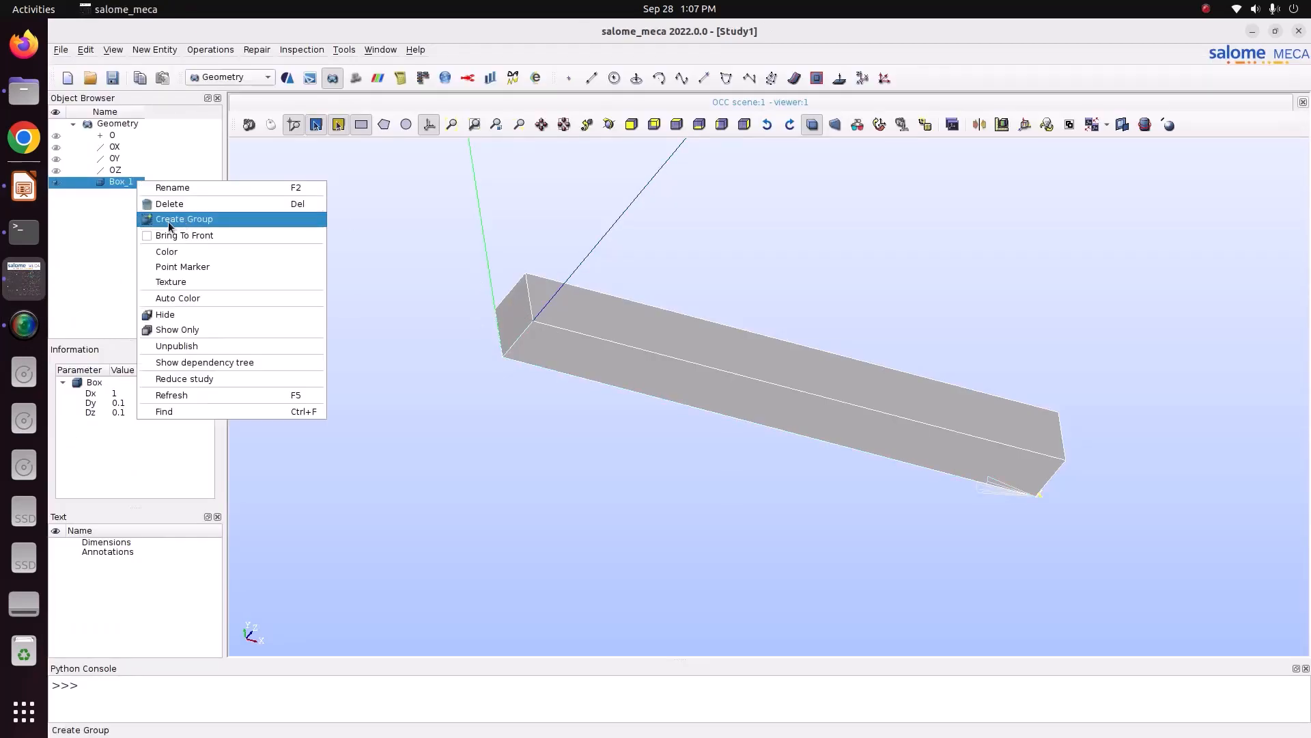
click(221, 220)
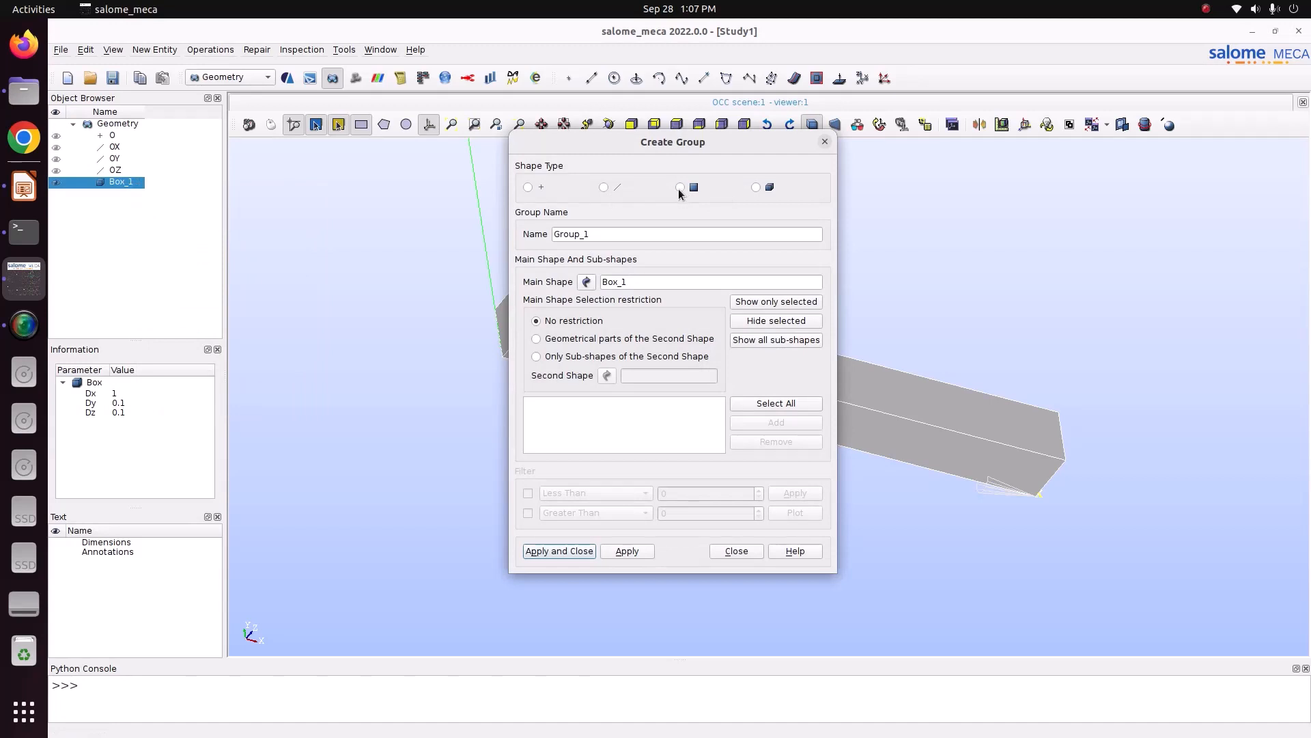
click(680, 187)
drag(679, 145, 296, 140)
click(507, 316)
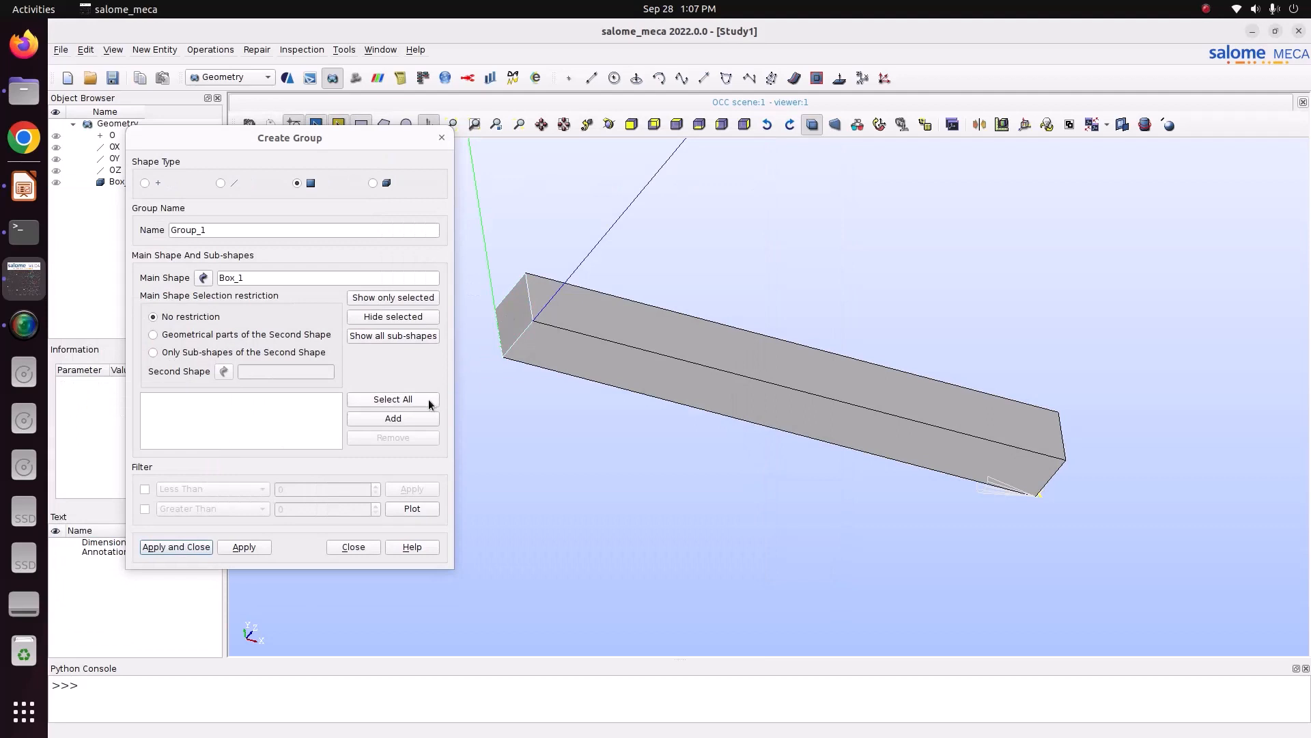
click(416, 419)
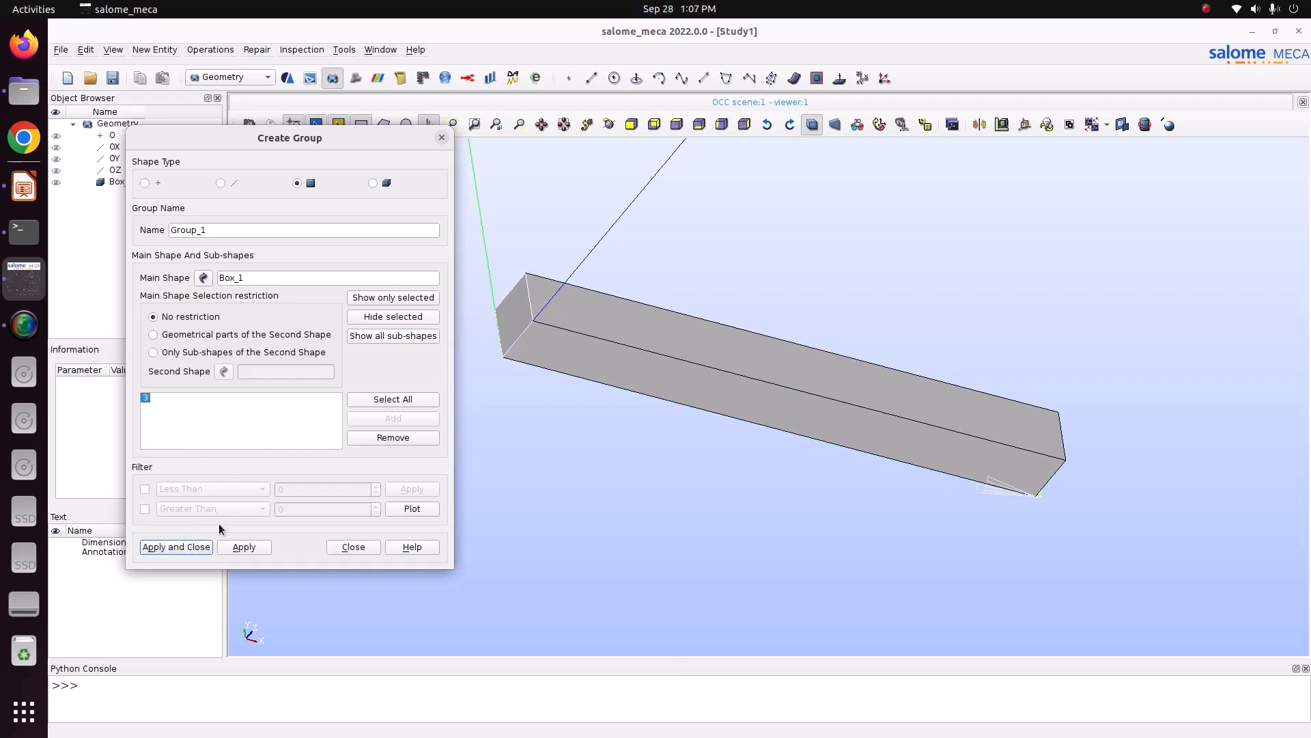
click(235, 547)
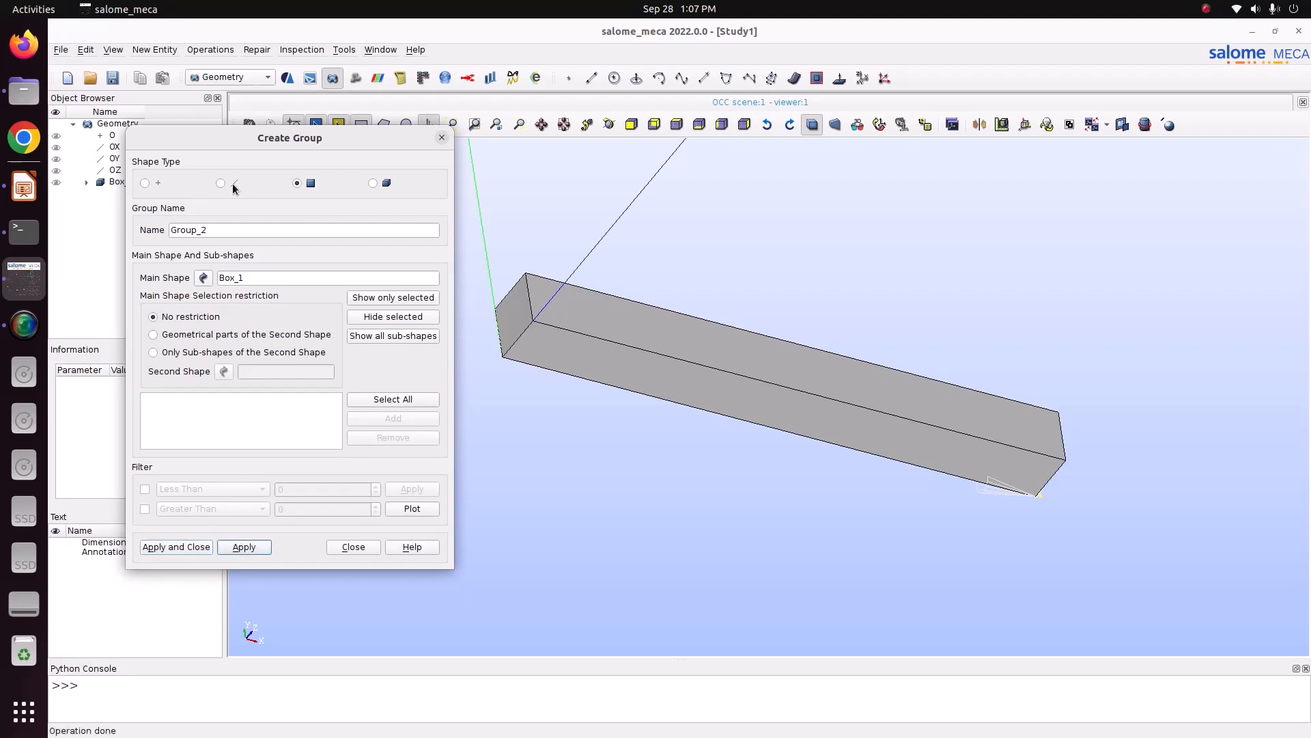
drag(219, 146, 334, 148)
click(85, 183)
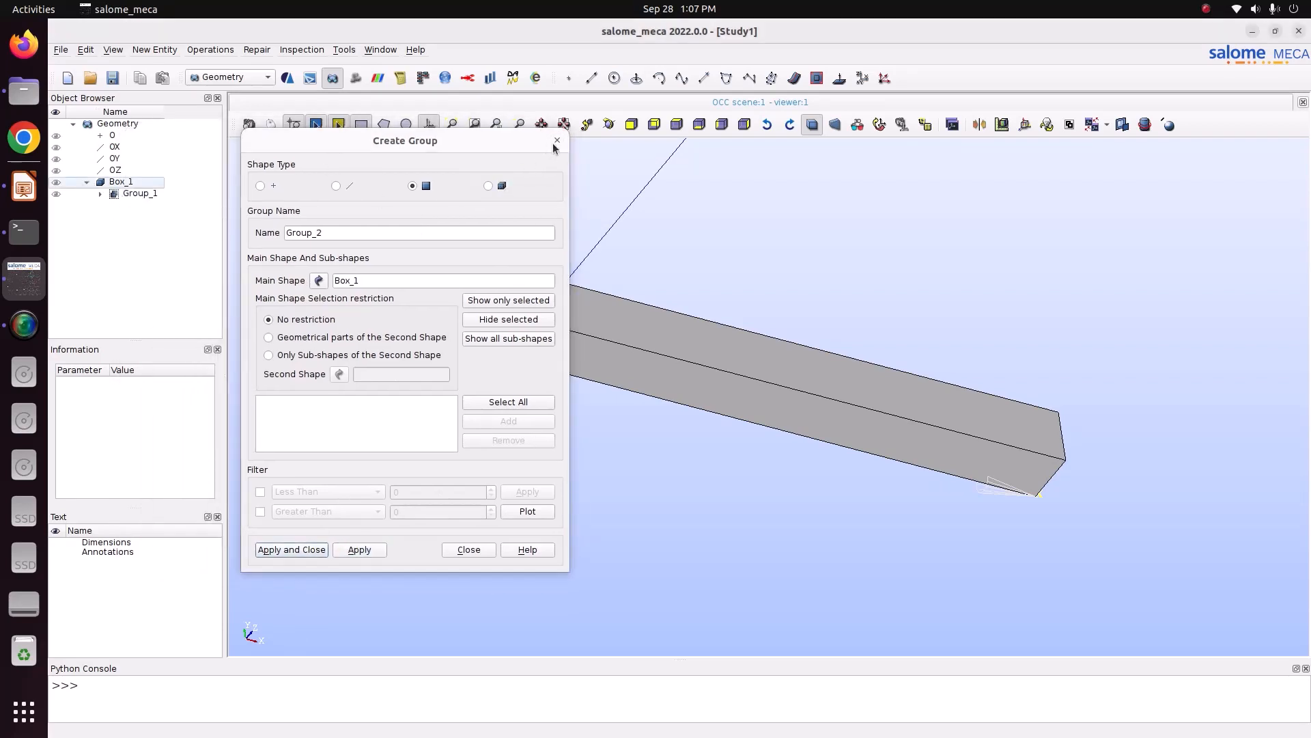
click(469, 548)
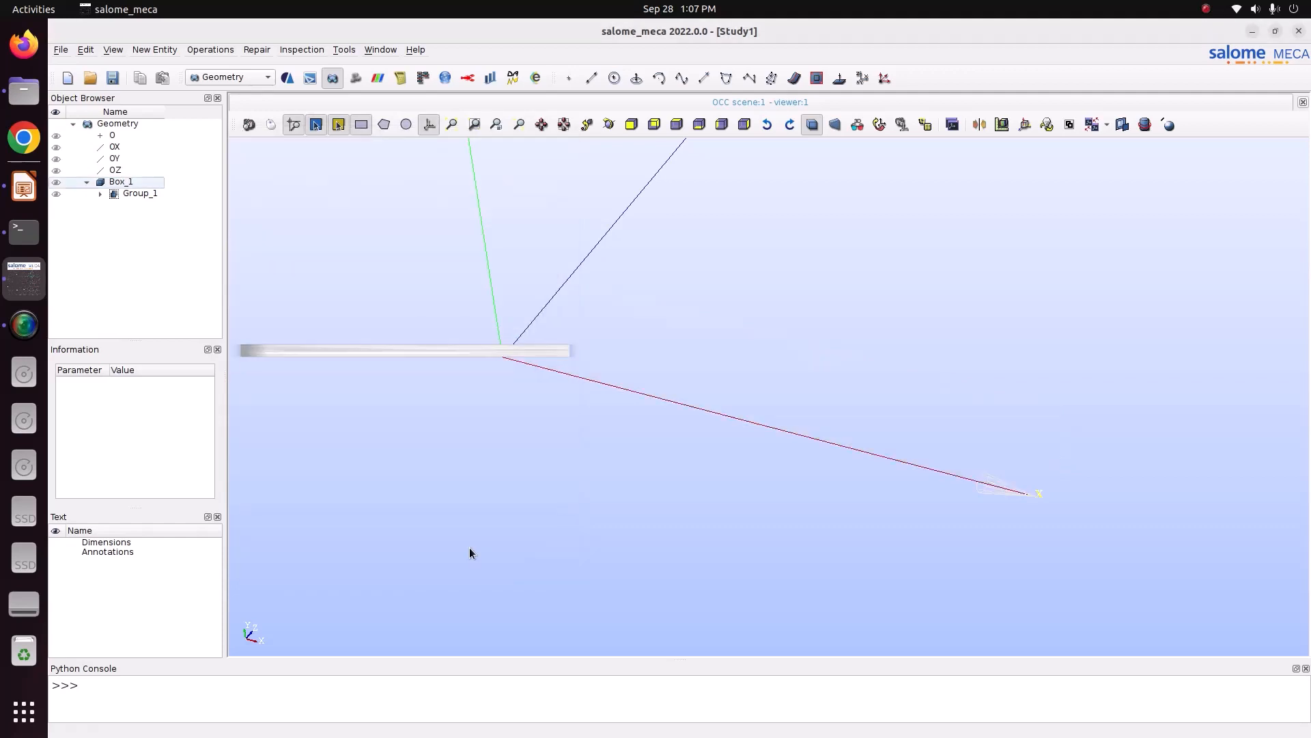
Step: Rename the new face group as FIX and show Box_1 in the viewer again
click(140, 194)
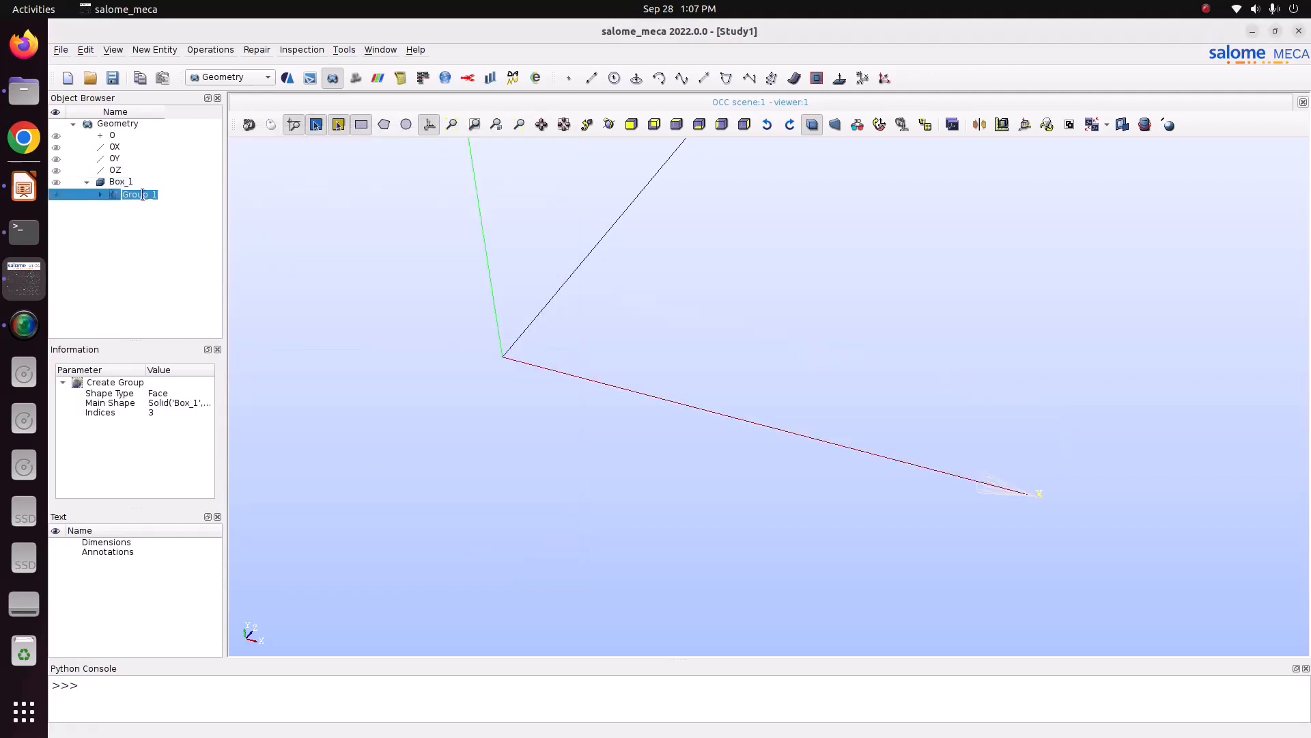
text(FIX)
key(Return)
click(56, 181)
click(420, 311)
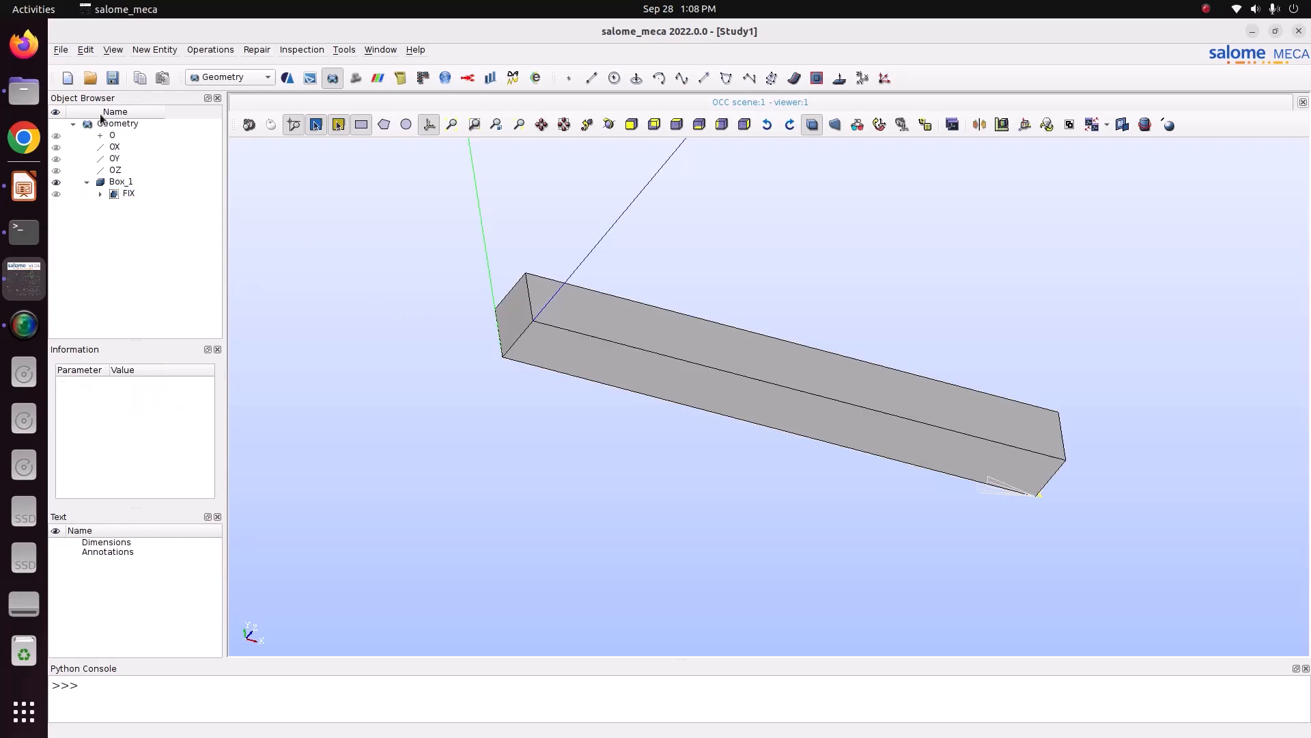
Step: Save the study as Study2 in the Pictures/CODE_ASTER/12_modal_analysis_of_cantilever_beam folder
click(66, 50)
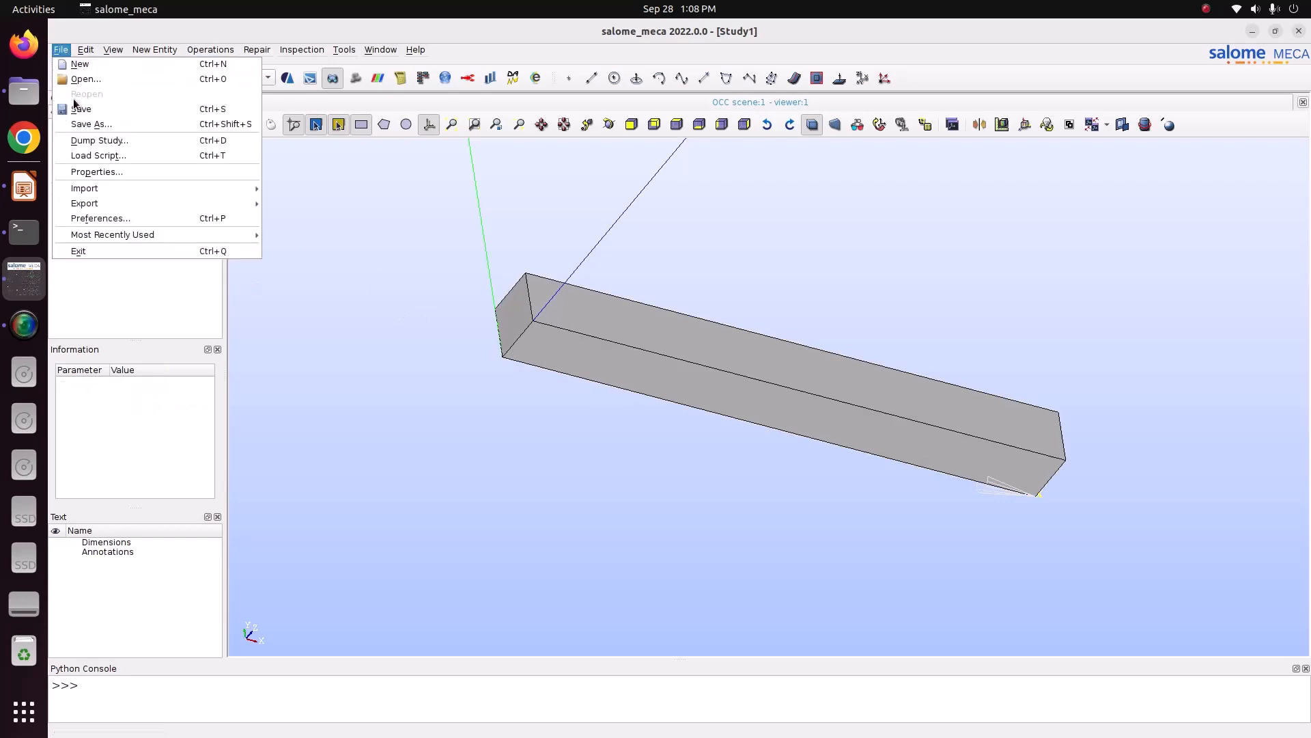
click(87, 125)
click(691, 268)
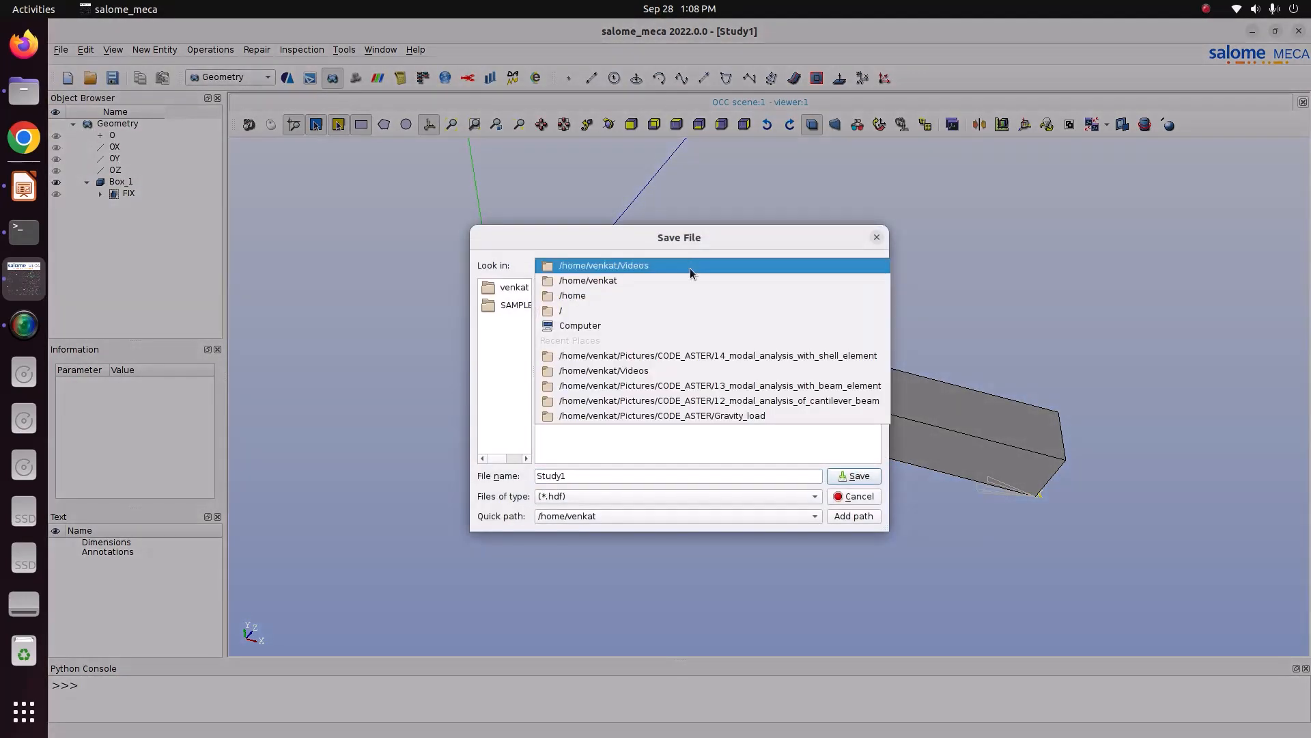
click(683, 278)
double_click(583, 432)
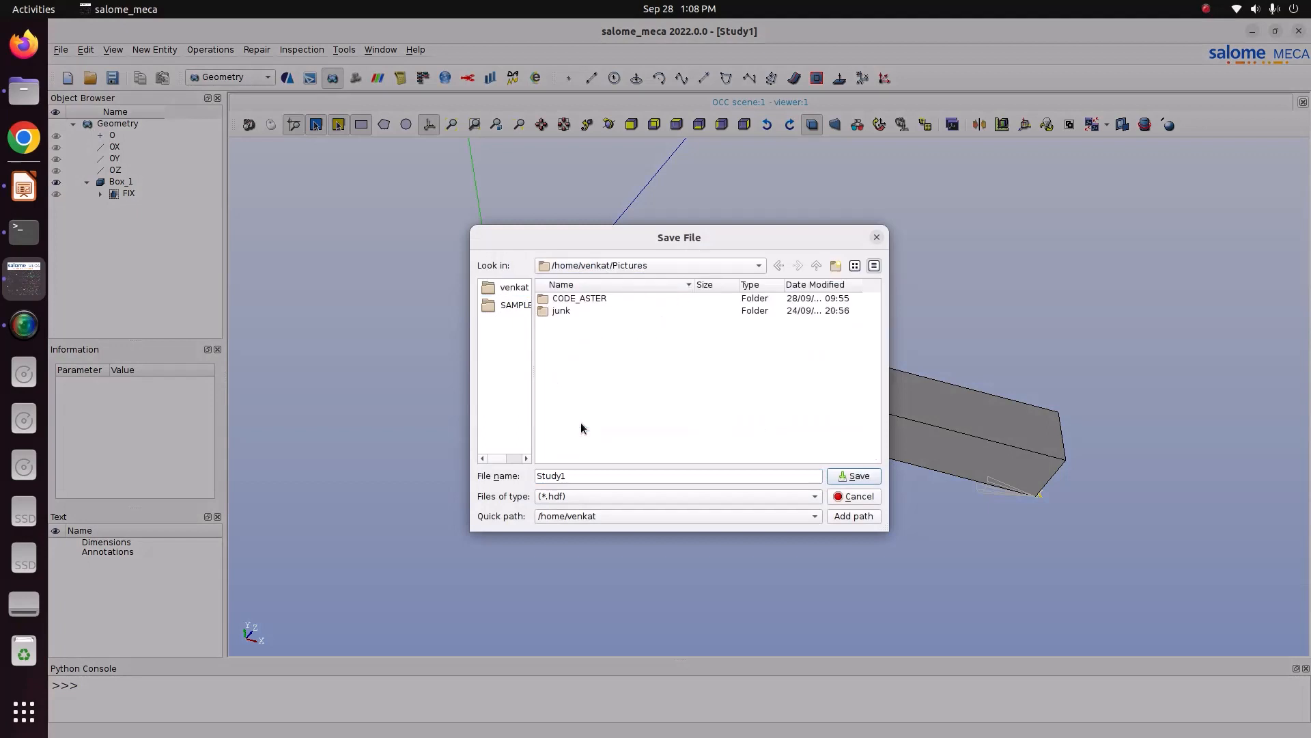
double_click(571, 298)
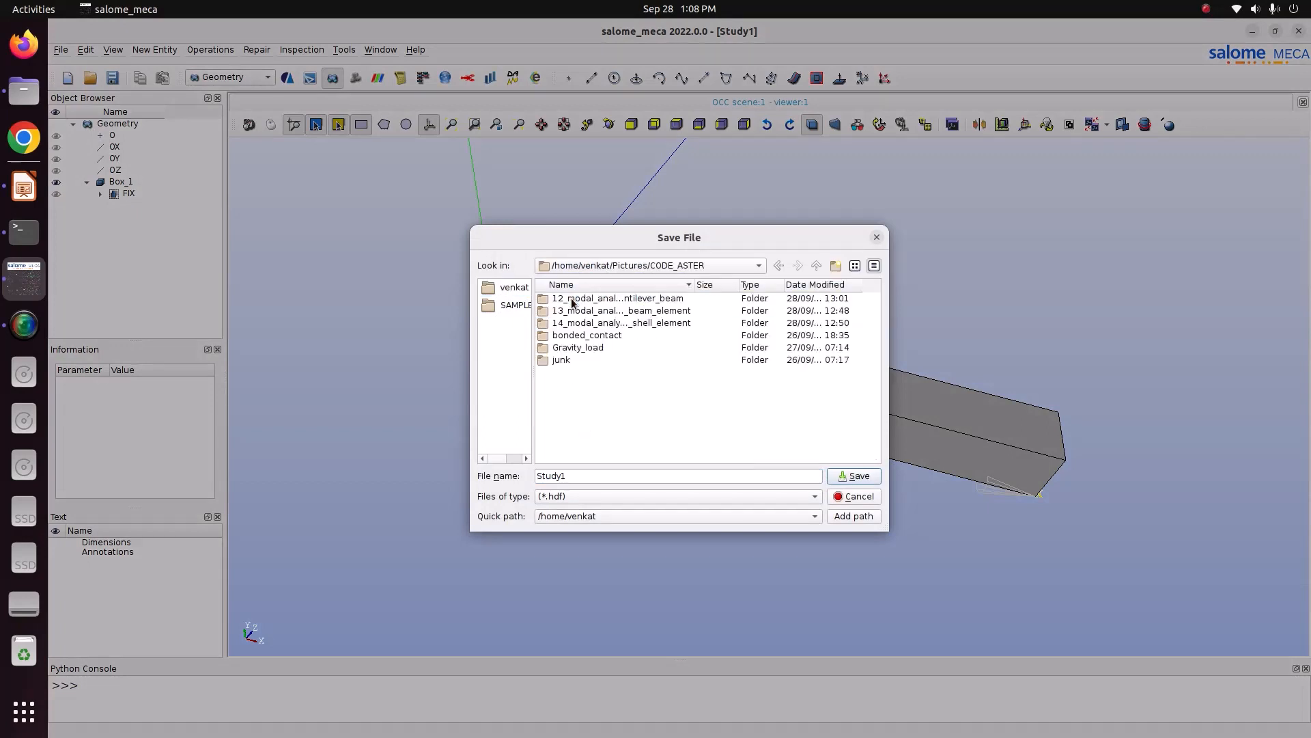
double_click(570, 297)
click(681, 469)
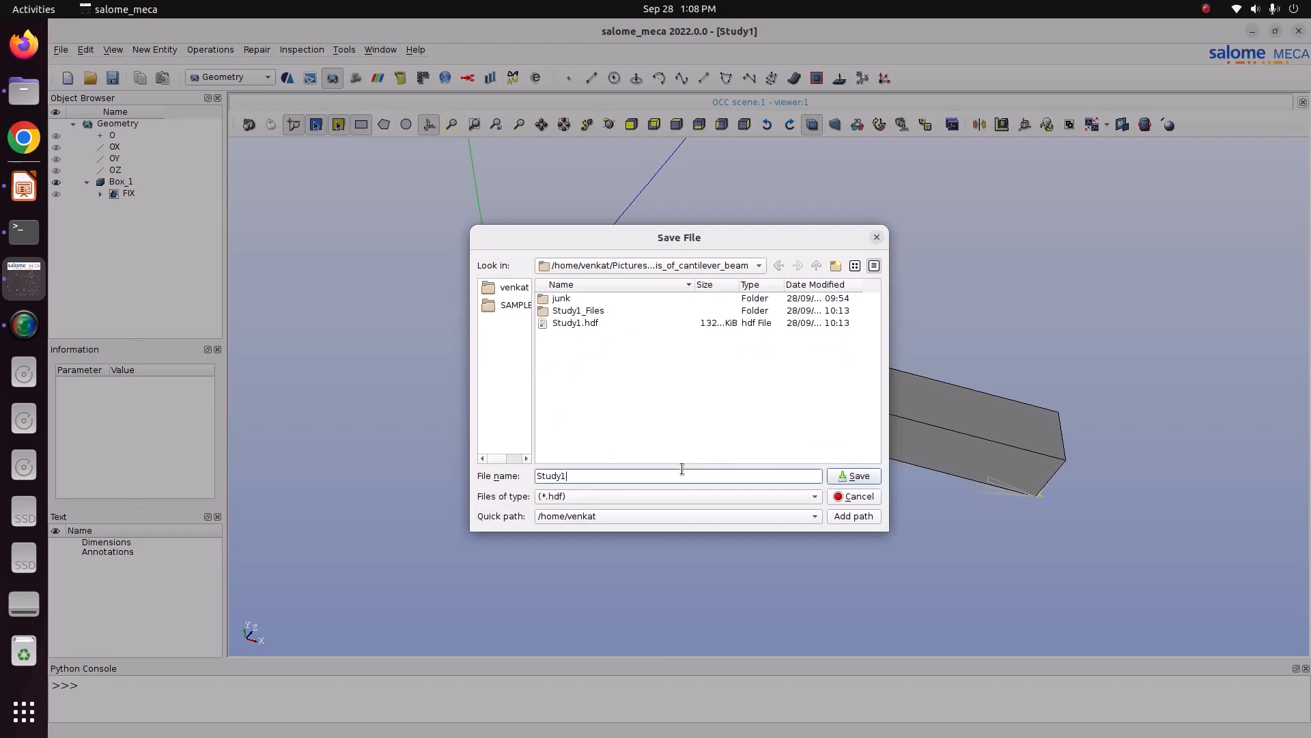
key(BackSpace)
text(2)
click(852, 475)
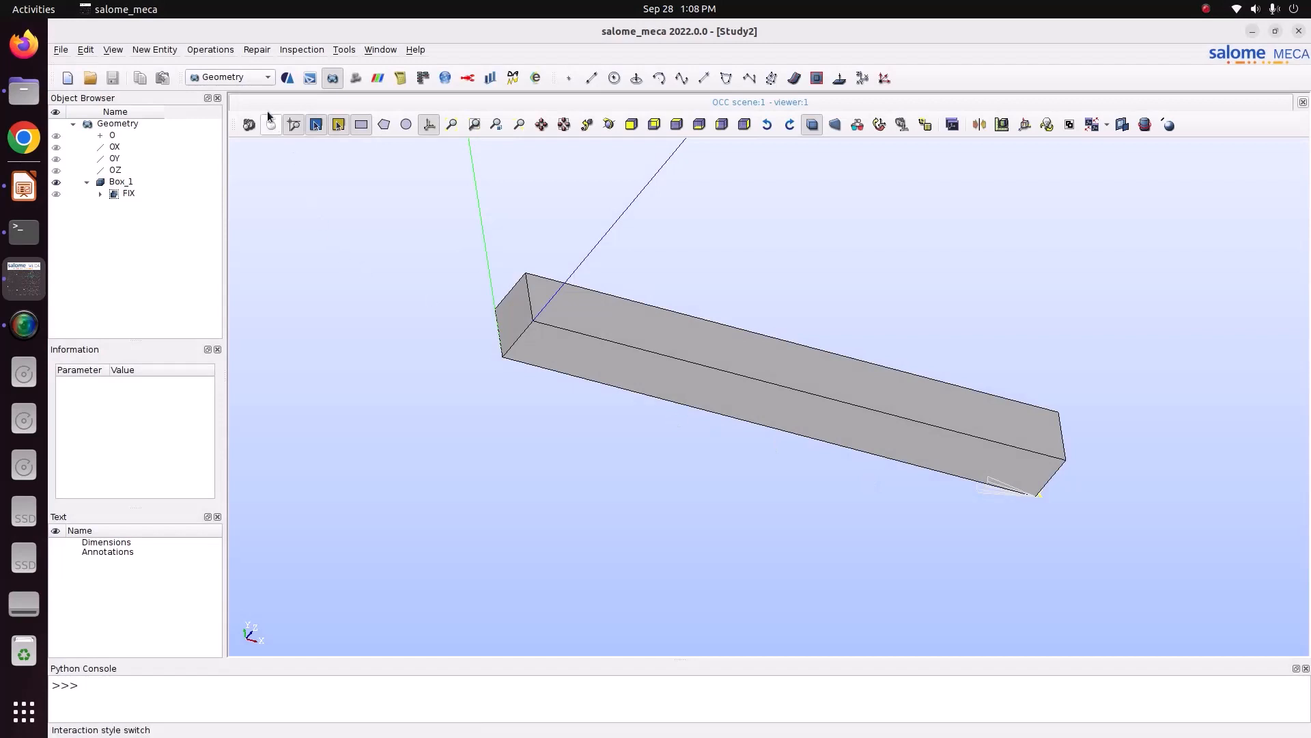
Step: Switch to the Mesh module and start a mesh on Box_1 with the 3D algorithm Hexahedron (i,j,k)
click(248, 78)
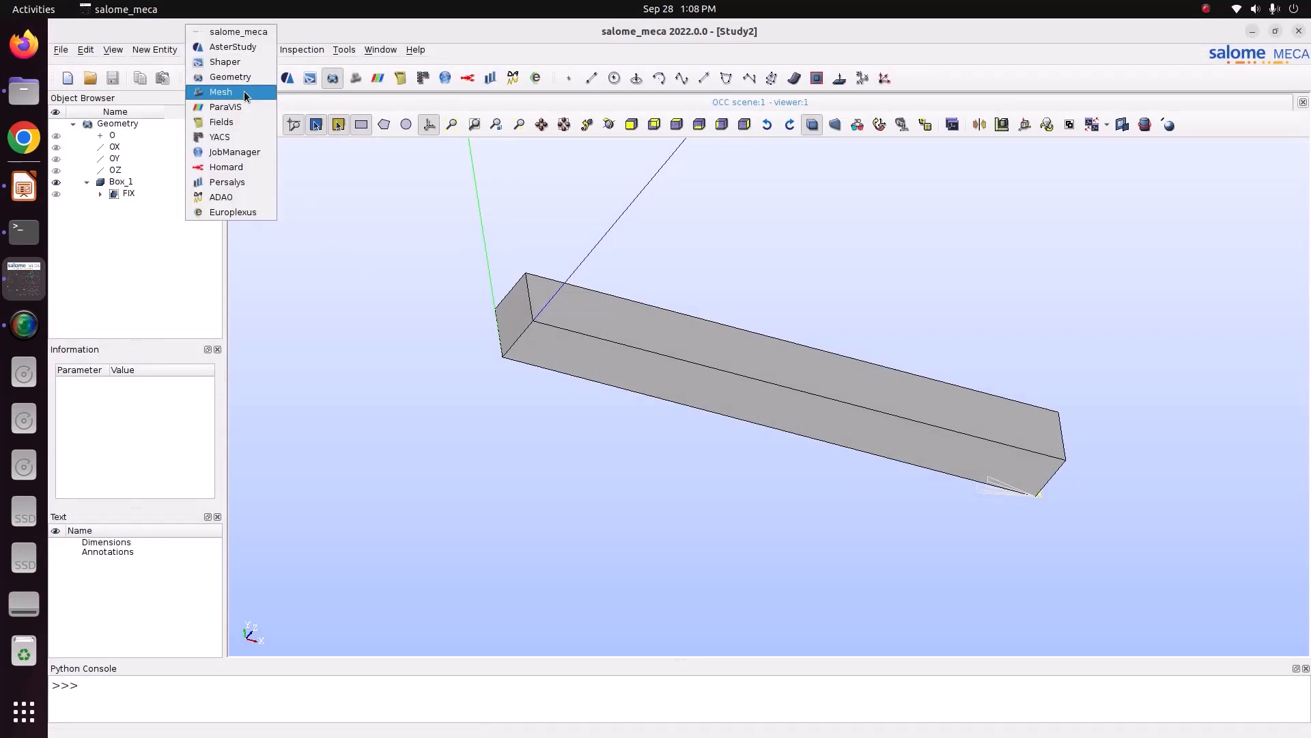
click(244, 92)
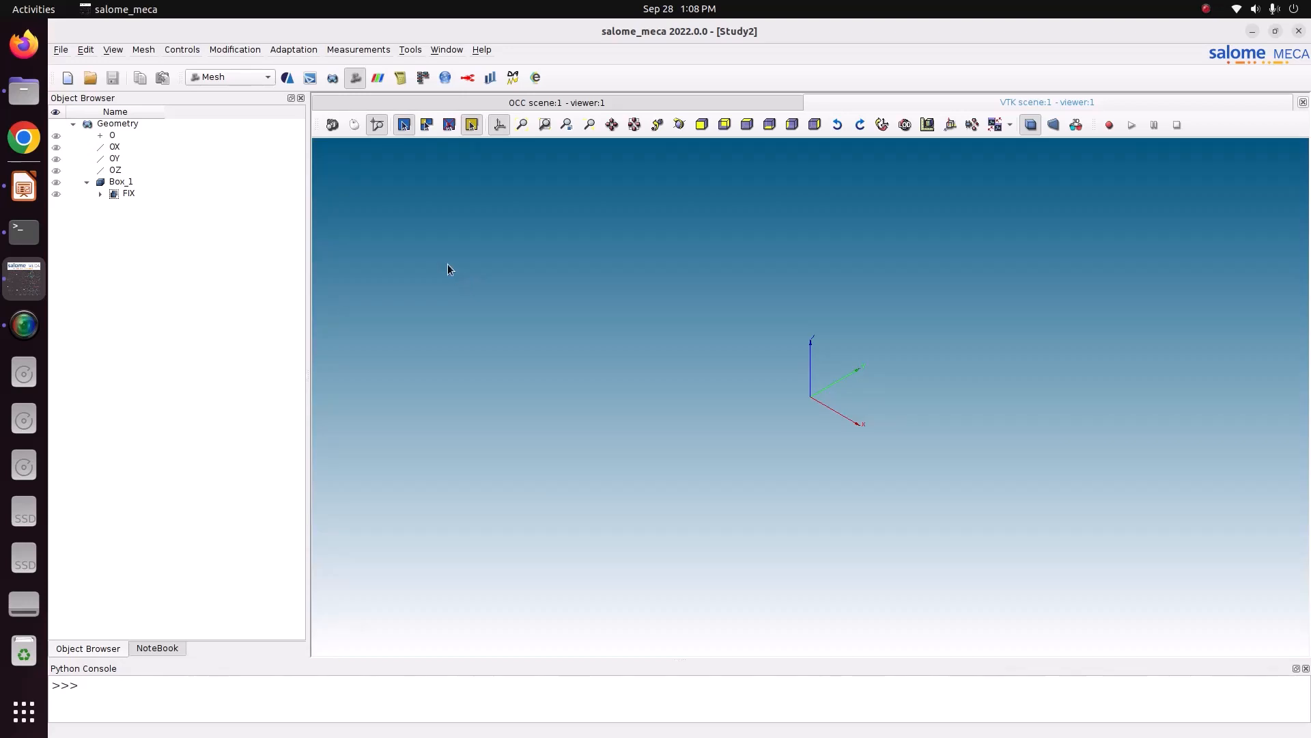
click(117, 183)
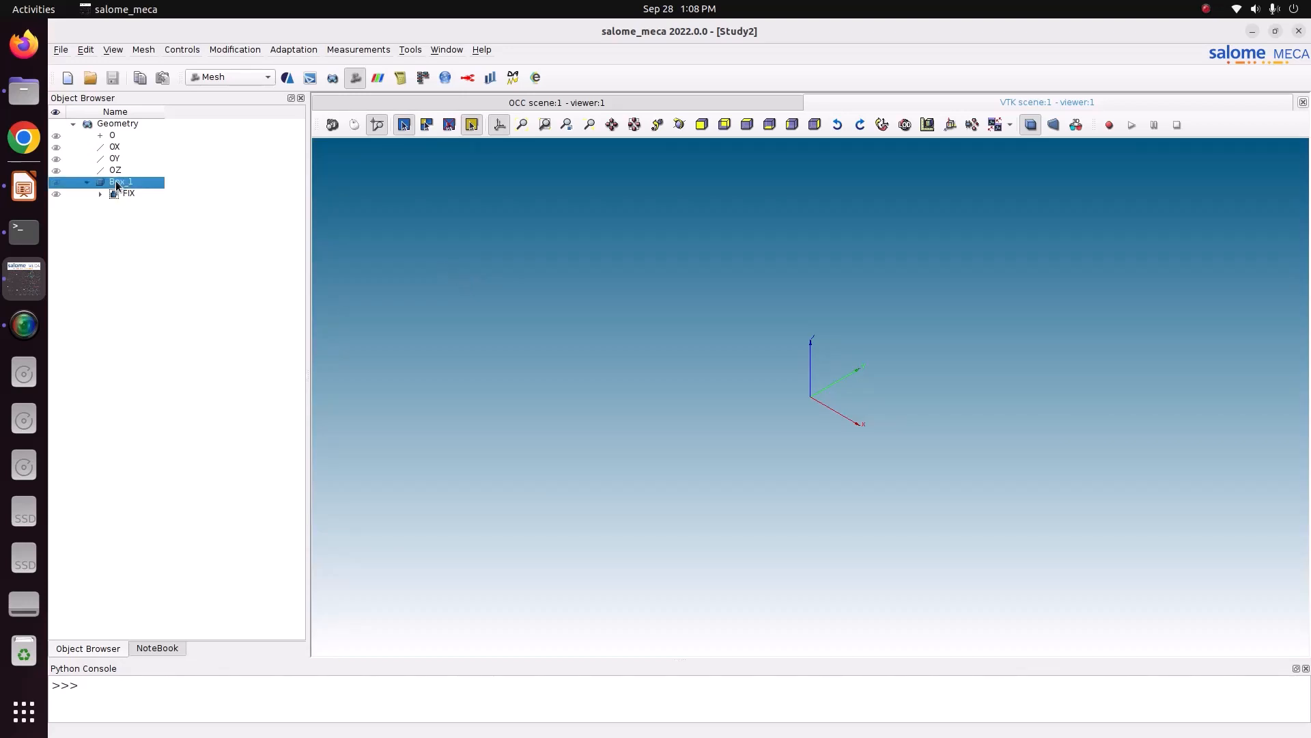
click(143, 51)
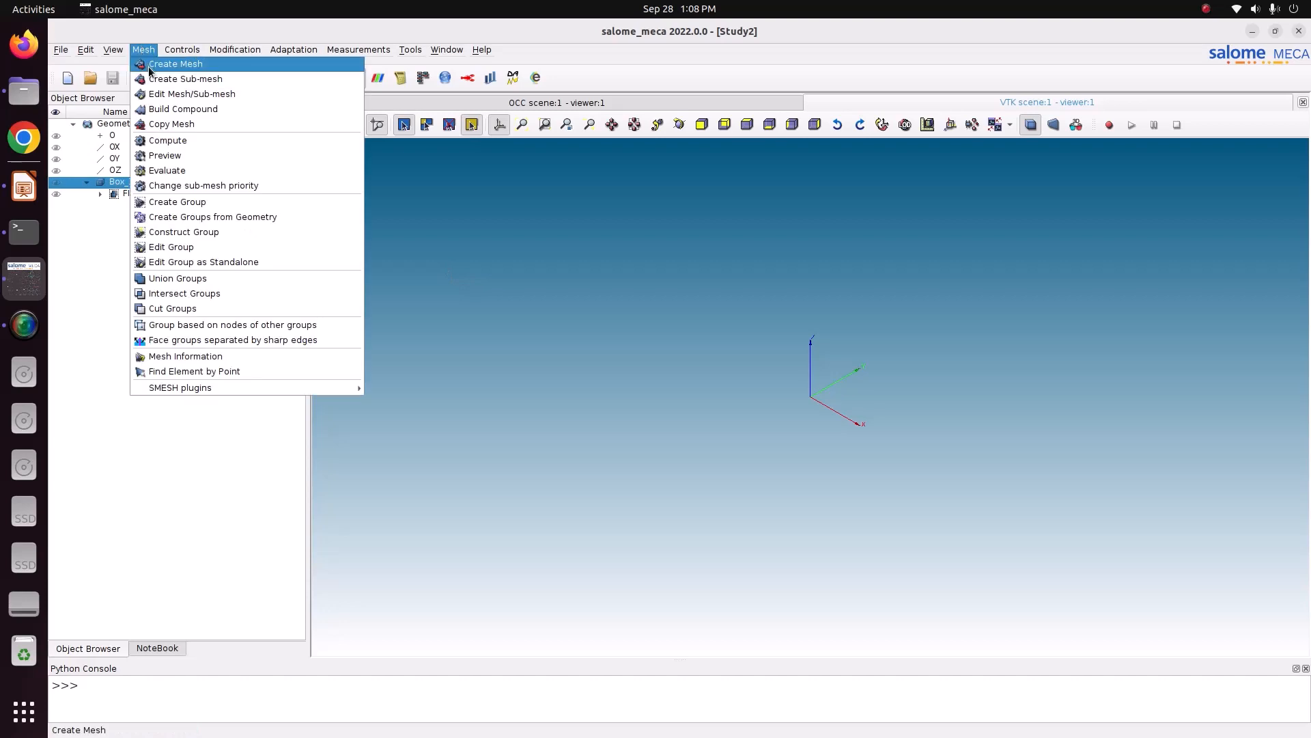
click(149, 65)
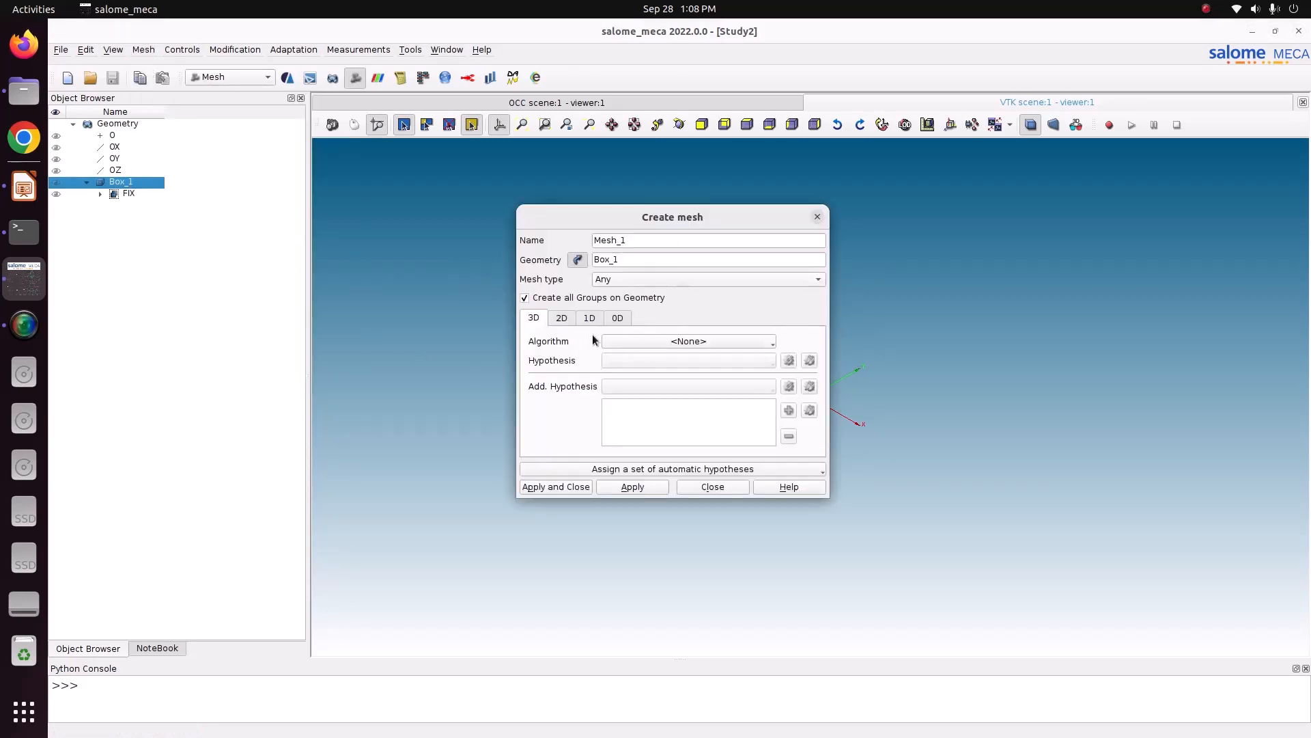
click(687, 344)
click(682, 393)
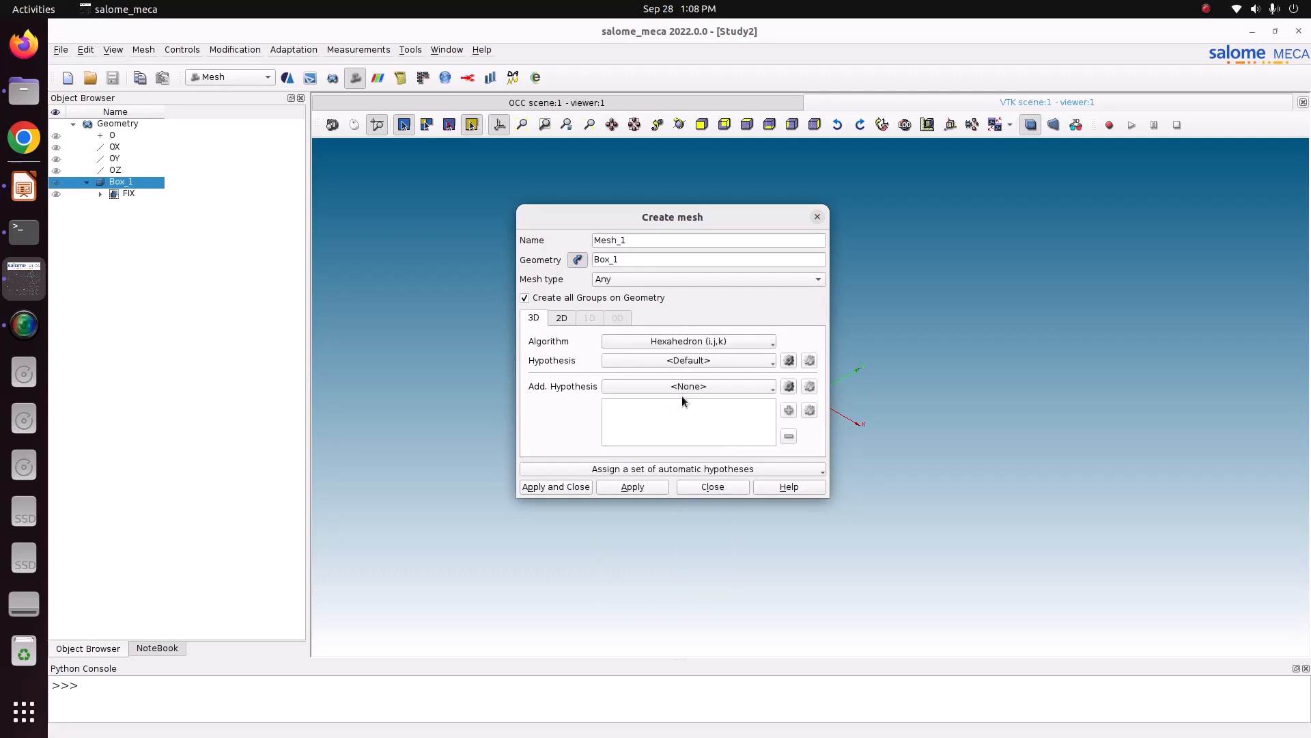
Step: Set the mesh's 2D algorithm to Quadrangle: Mapping
click(568, 317)
click(728, 340)
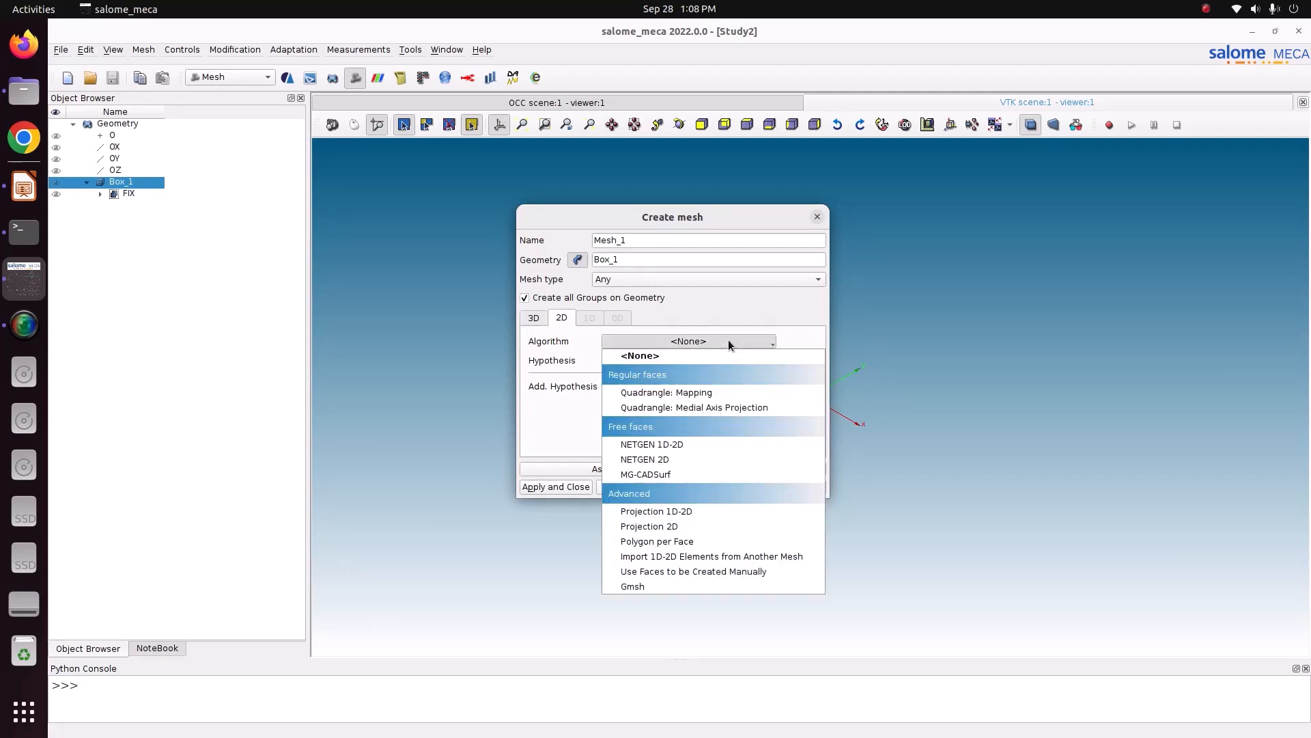
click(691, 393)
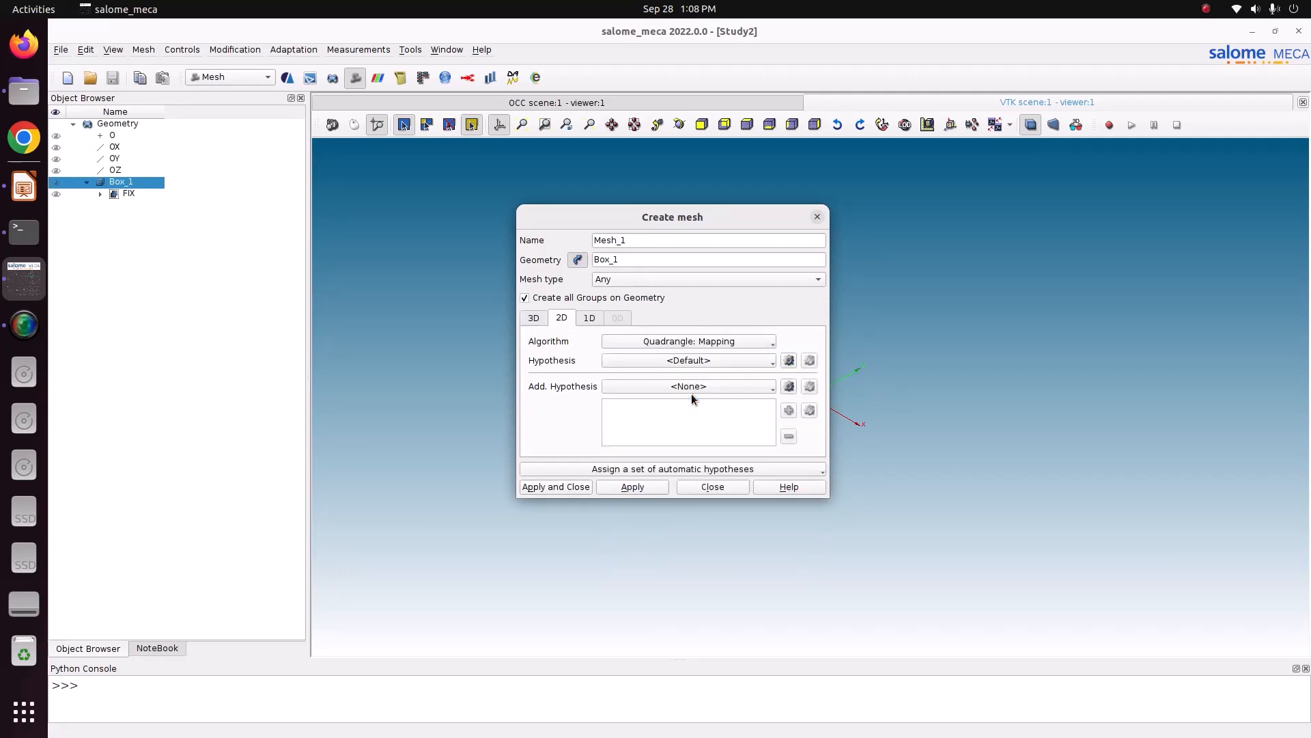
Step: Set the mesh's 1D algorithm to Wire Discretisation with a Local Length hypothesis of 0.02, and create the mesh
click(590, 318)
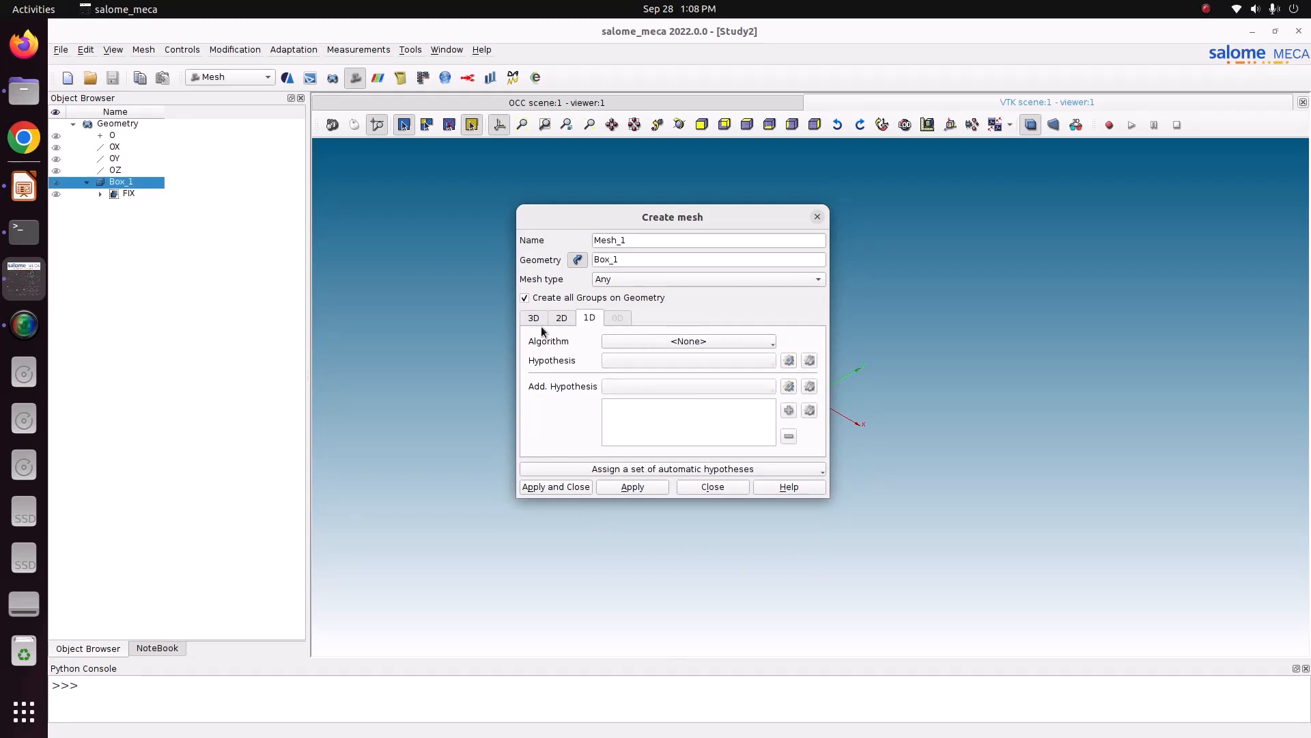
click(647, 342)
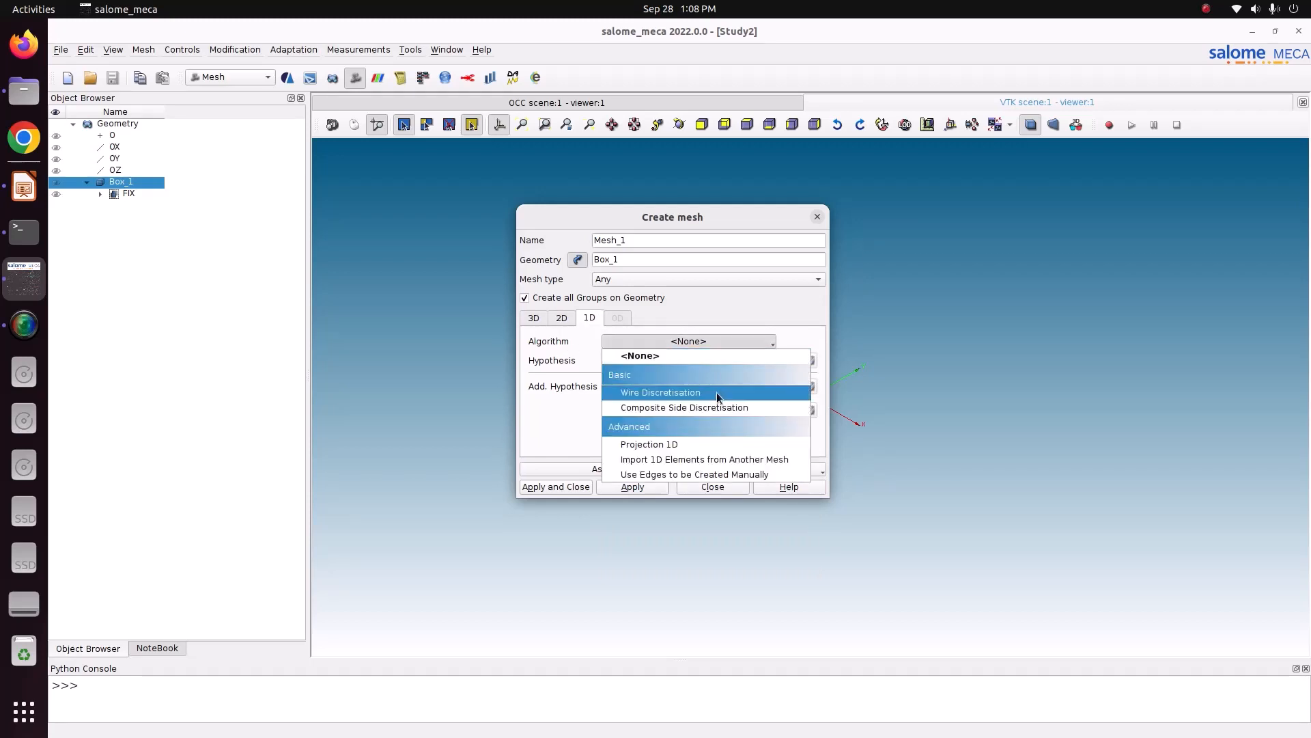
click(676, 391)
click(790, 361)
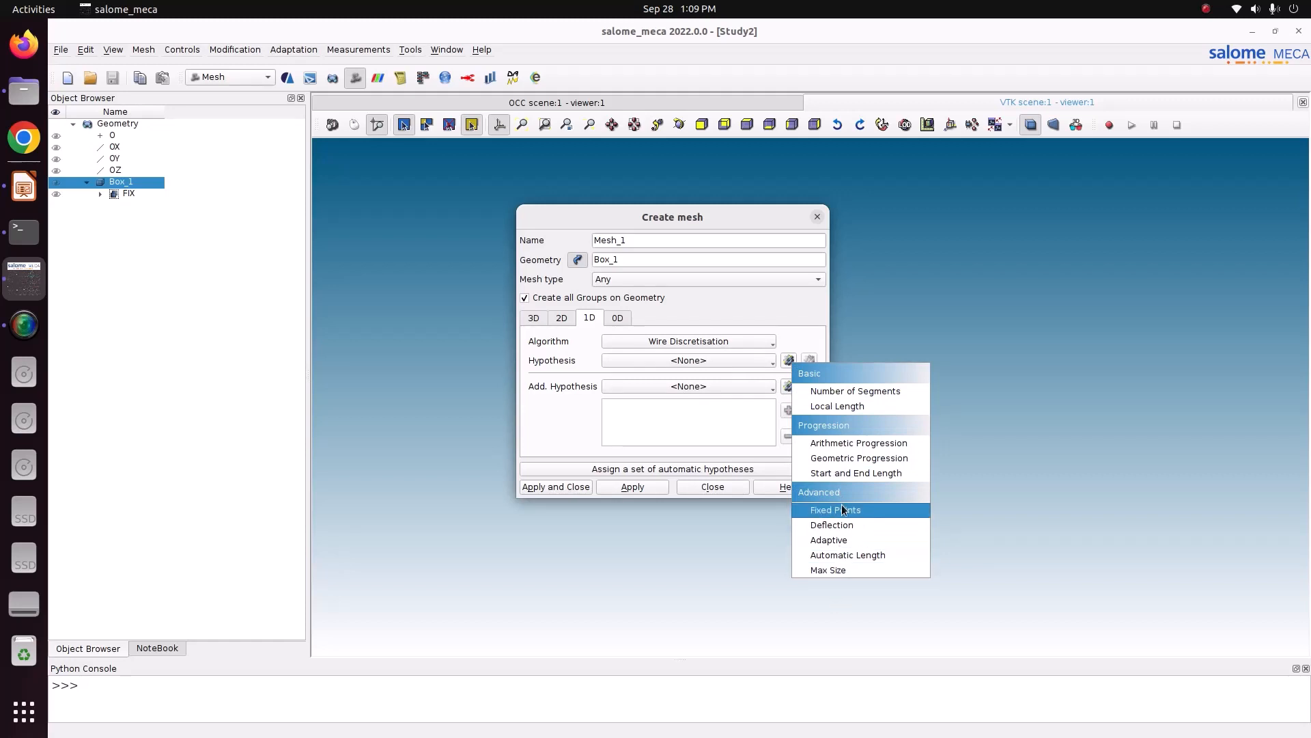
click(849, 409)
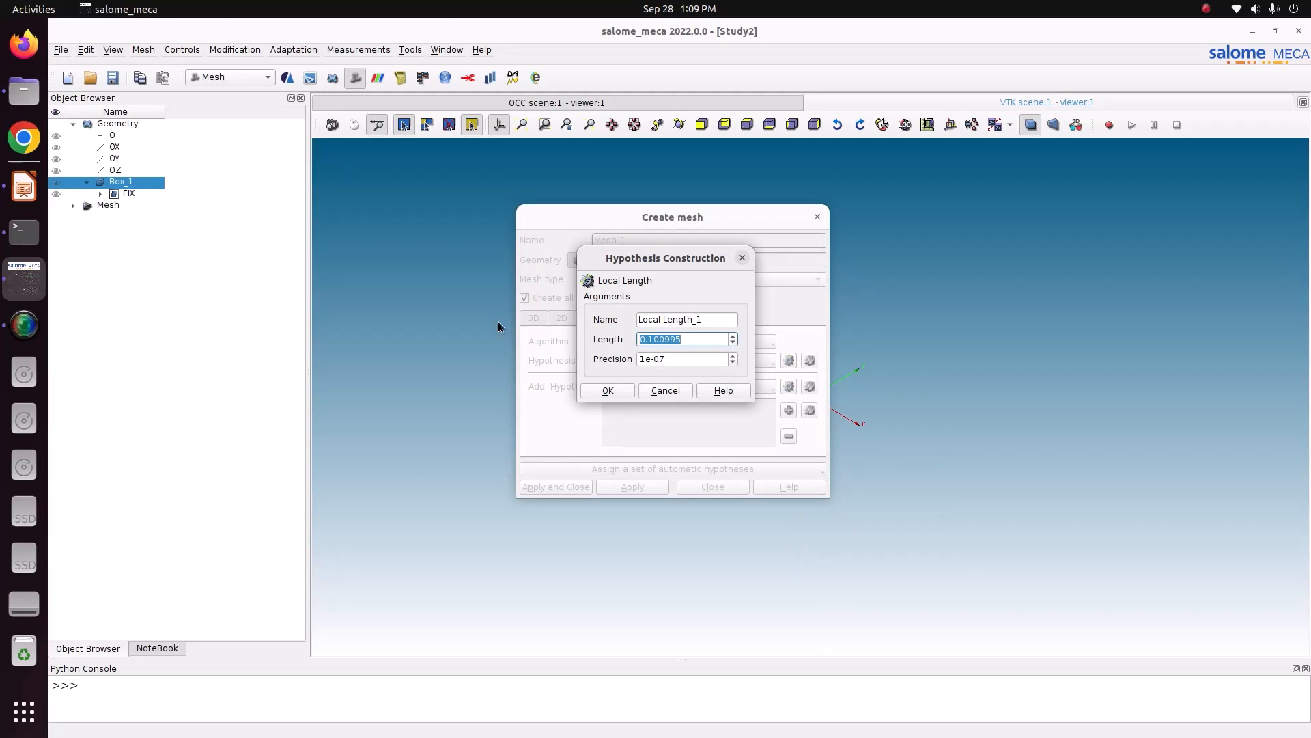
text(0.02)
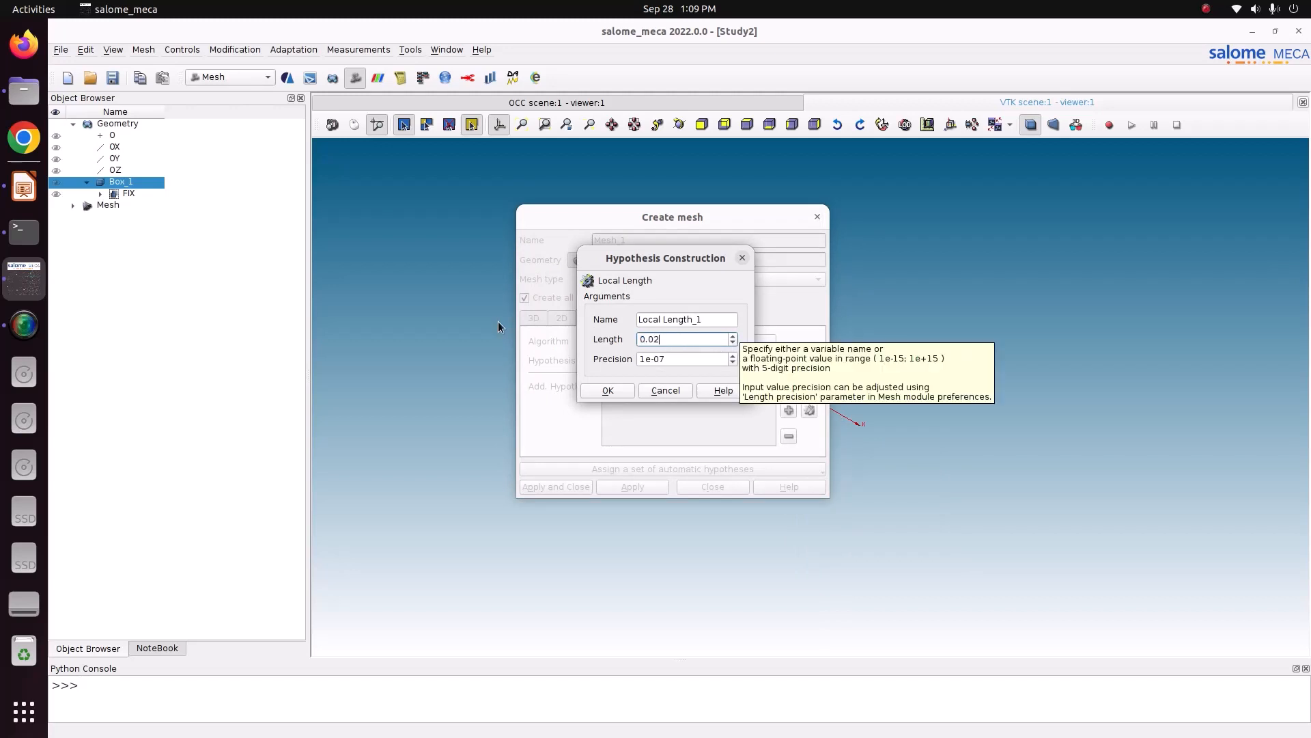
click(605, 391)
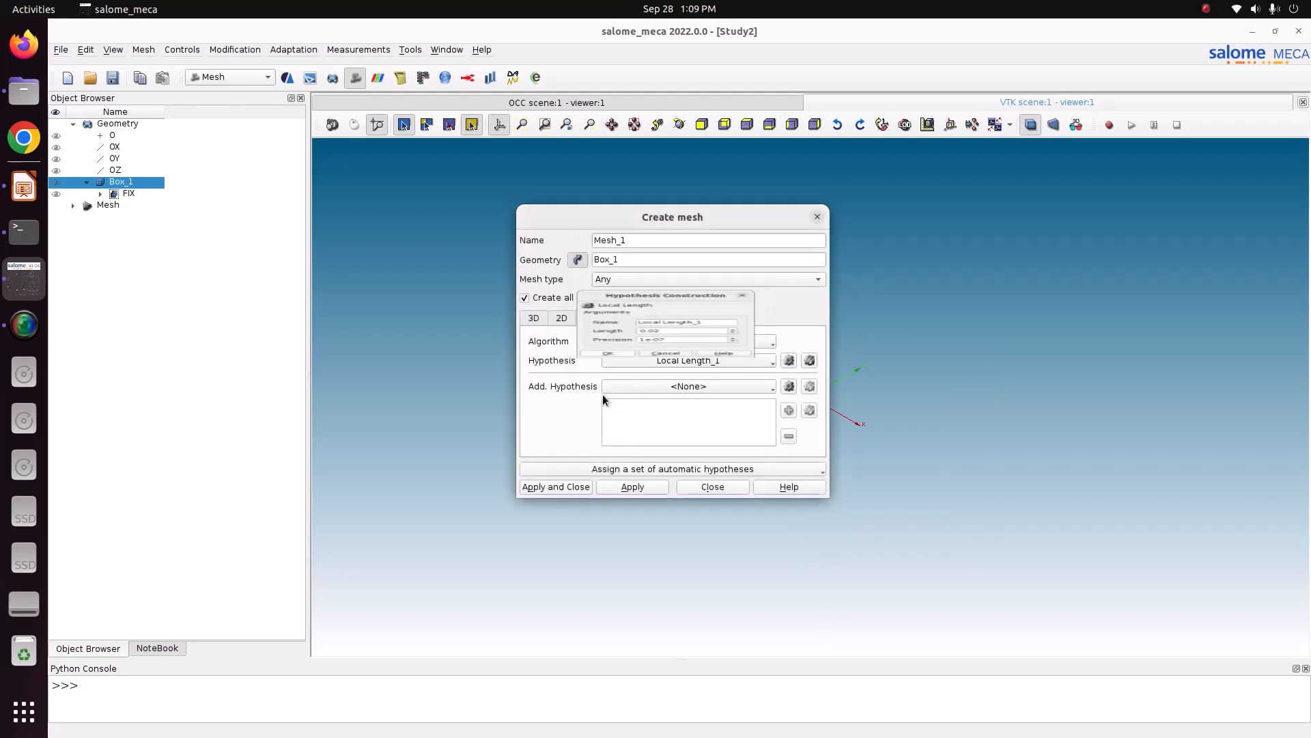
click(559, 486)
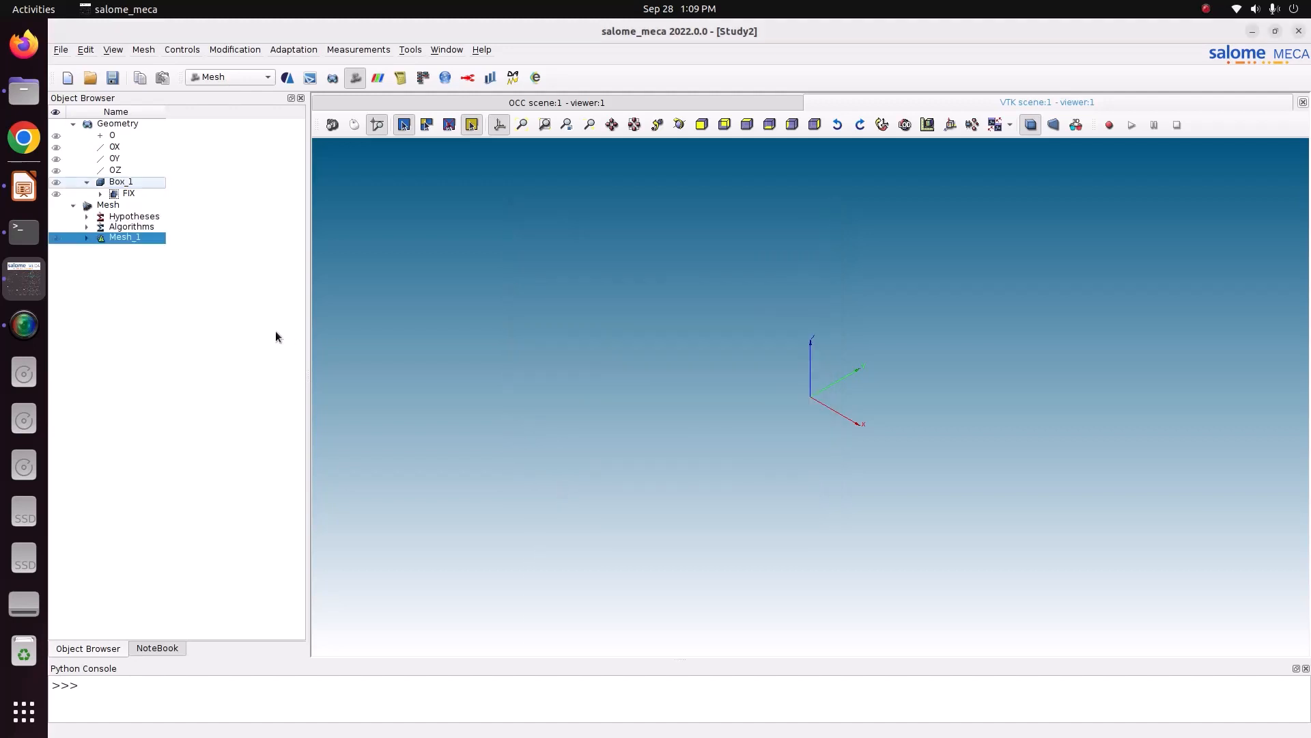
Step: Compute Mesh_1 and save the study with the computed mesh
click(125, 268)
click(118, 239)
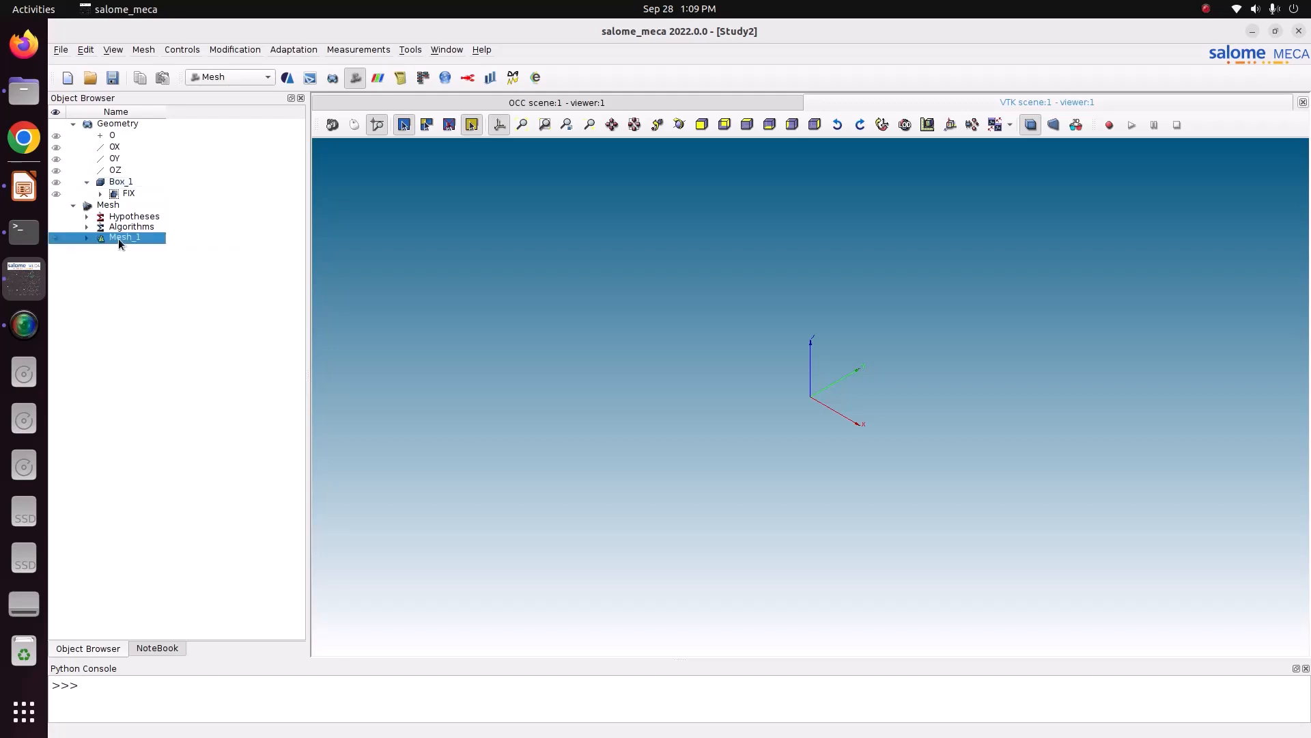
right_click(119, 241)
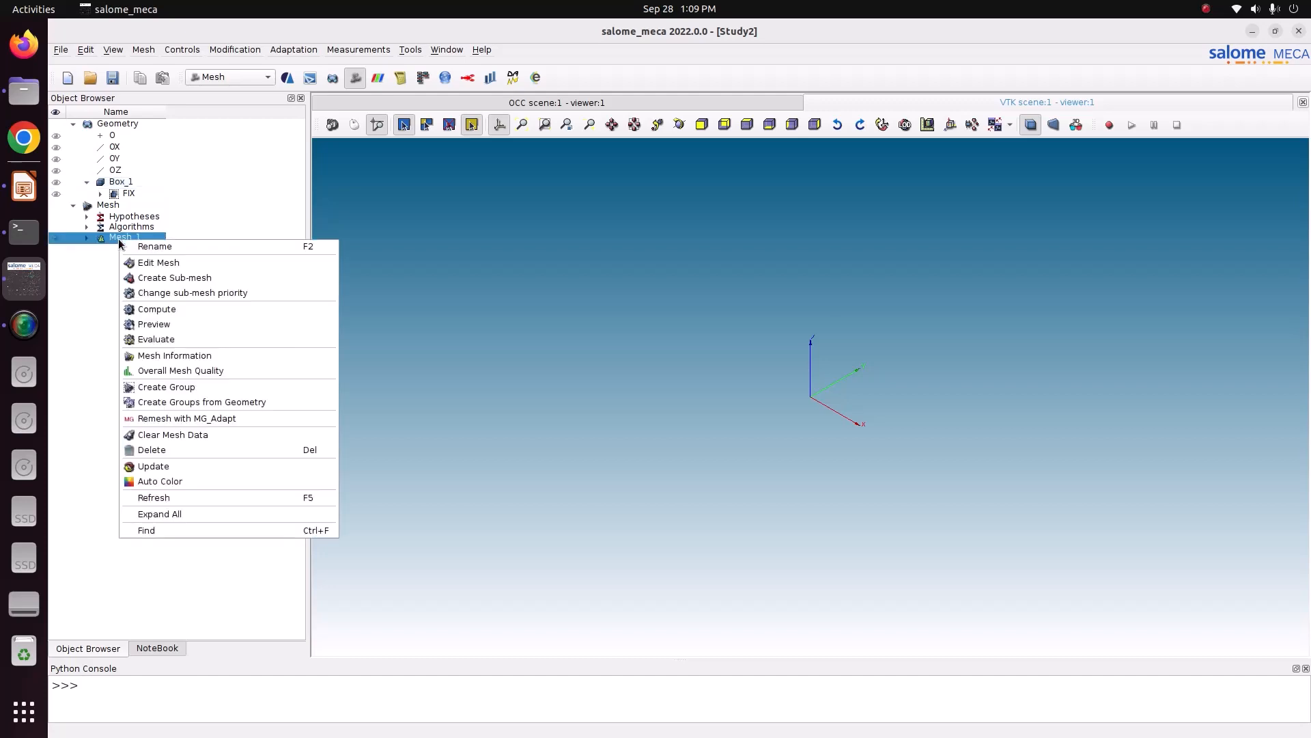
click(178, 309)
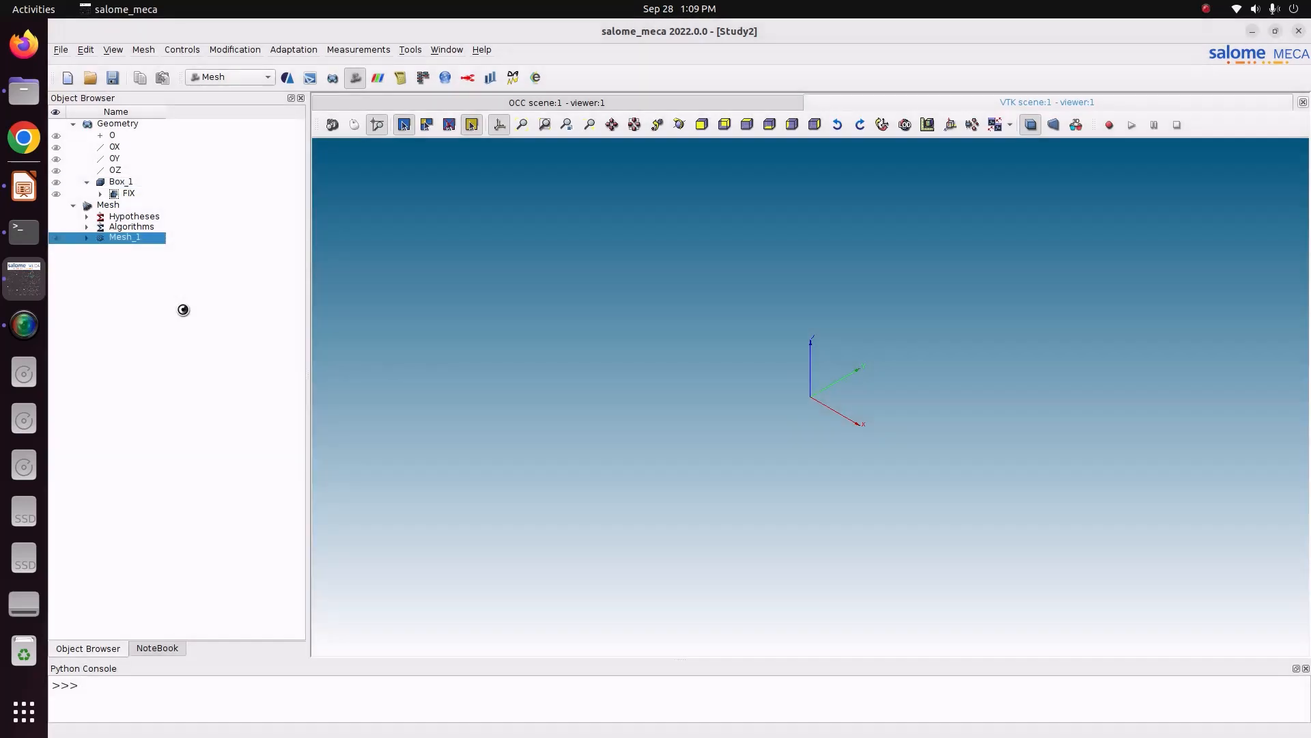
drag(754, 146, 478, 204)
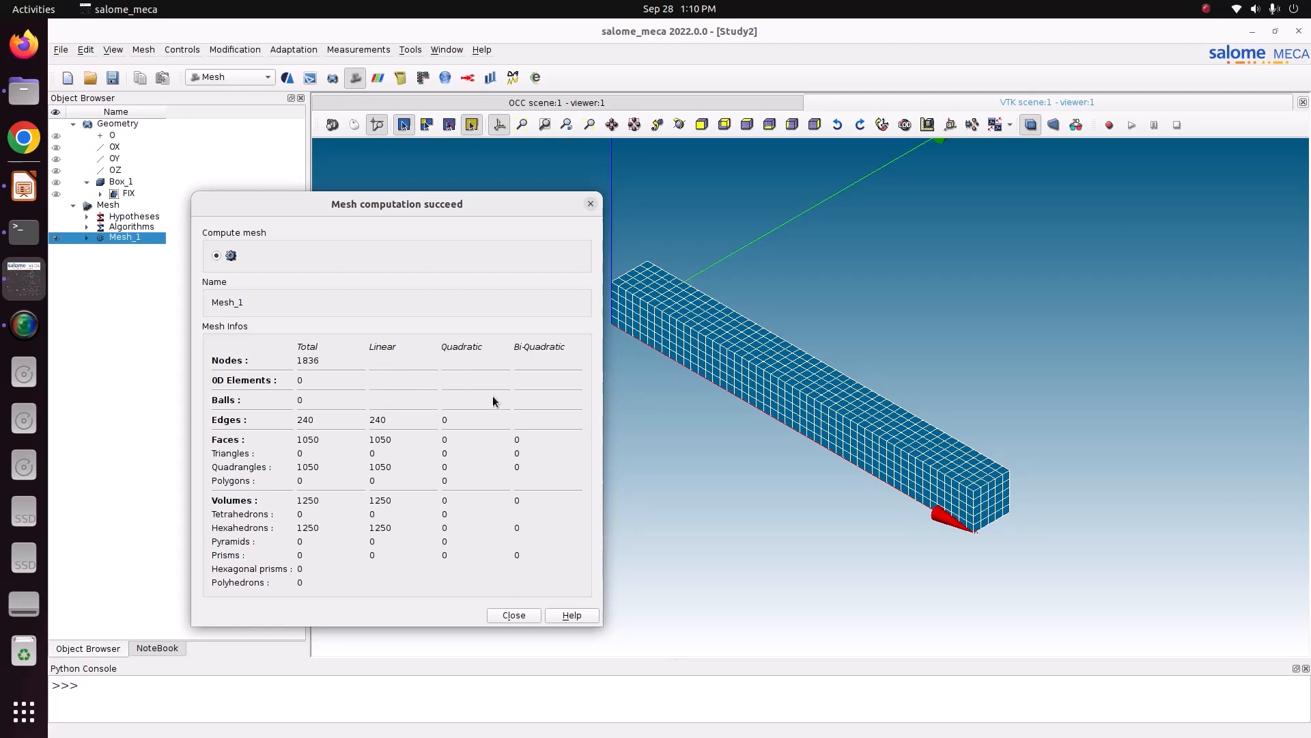
click(514, 615)
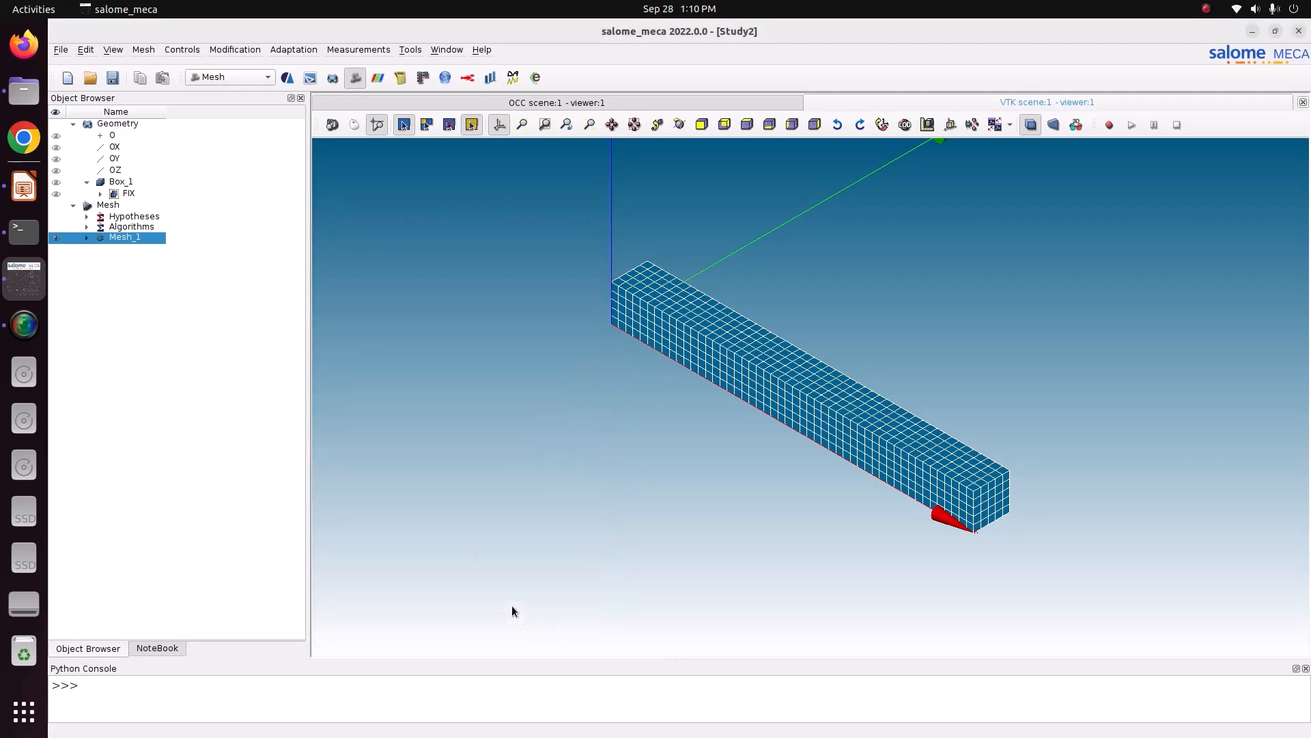
click(86, 237)
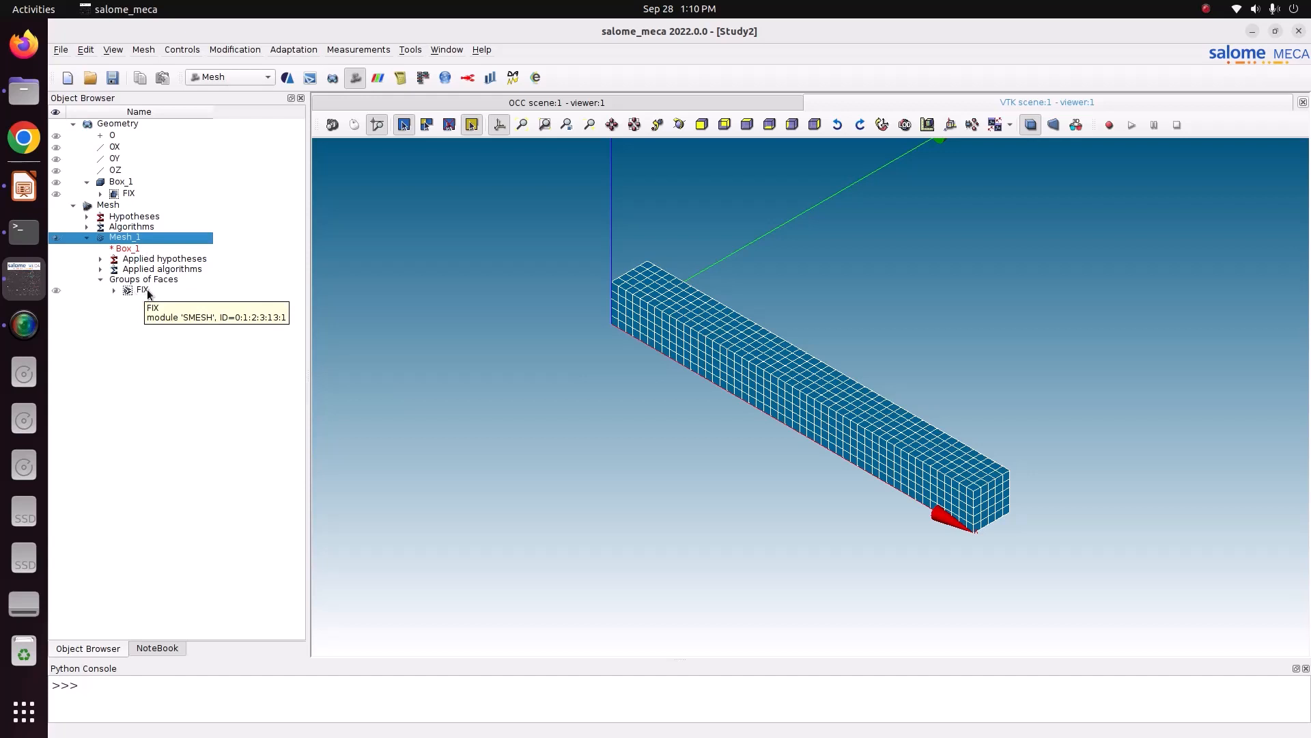
click(114, 77)
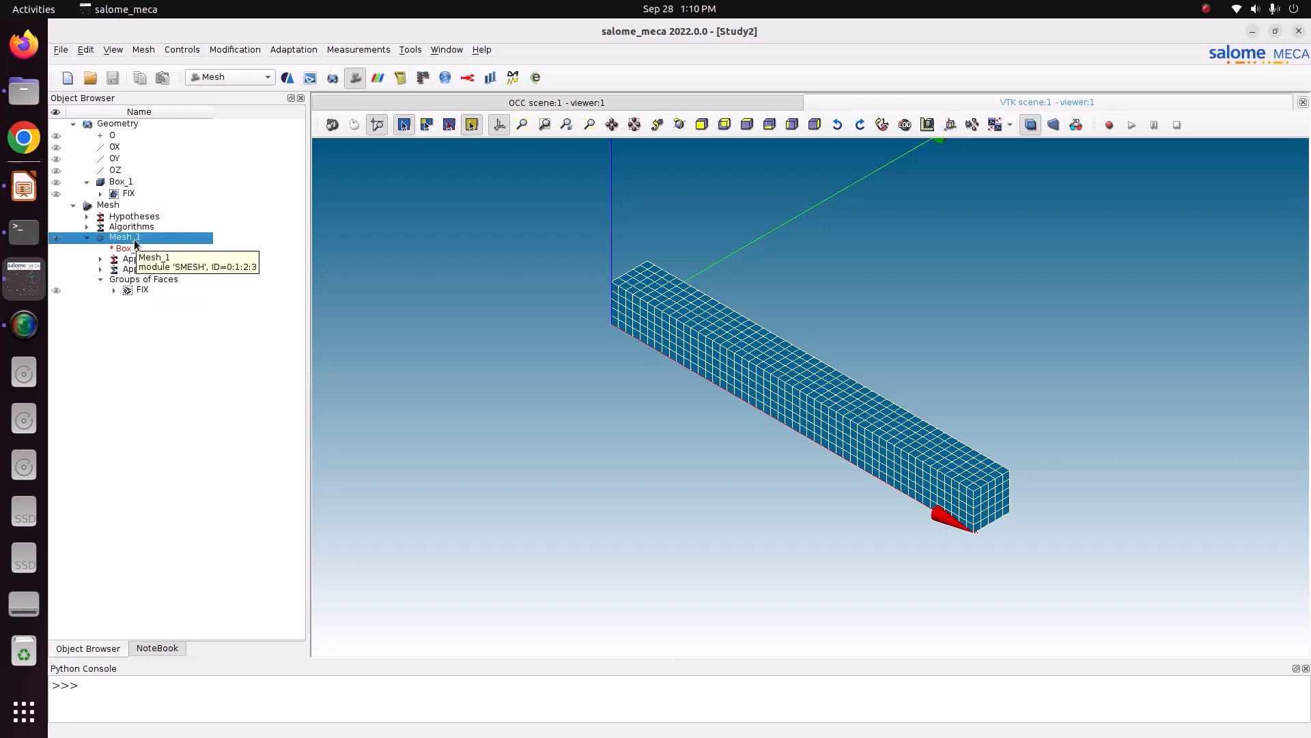
Step: Switch to the AsterStudy module using the stable version of code_aster
click(223, 79)
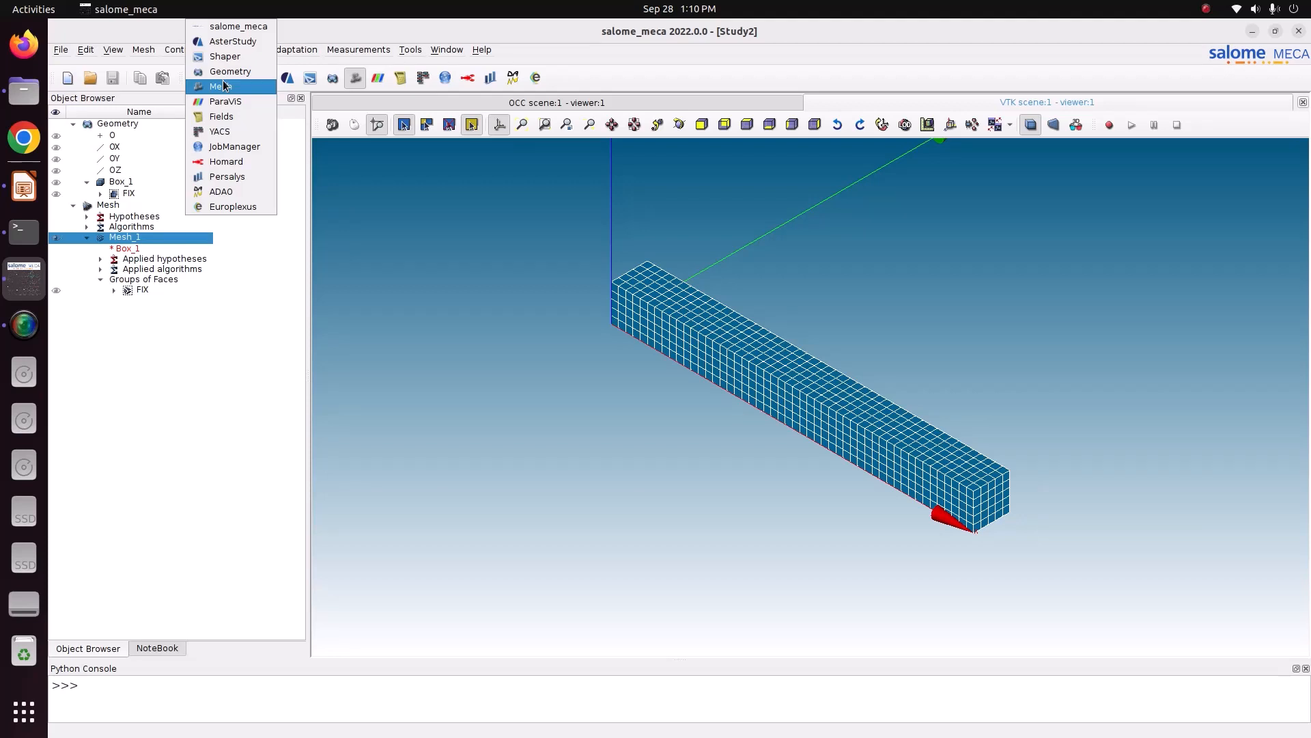
click(228, 44)
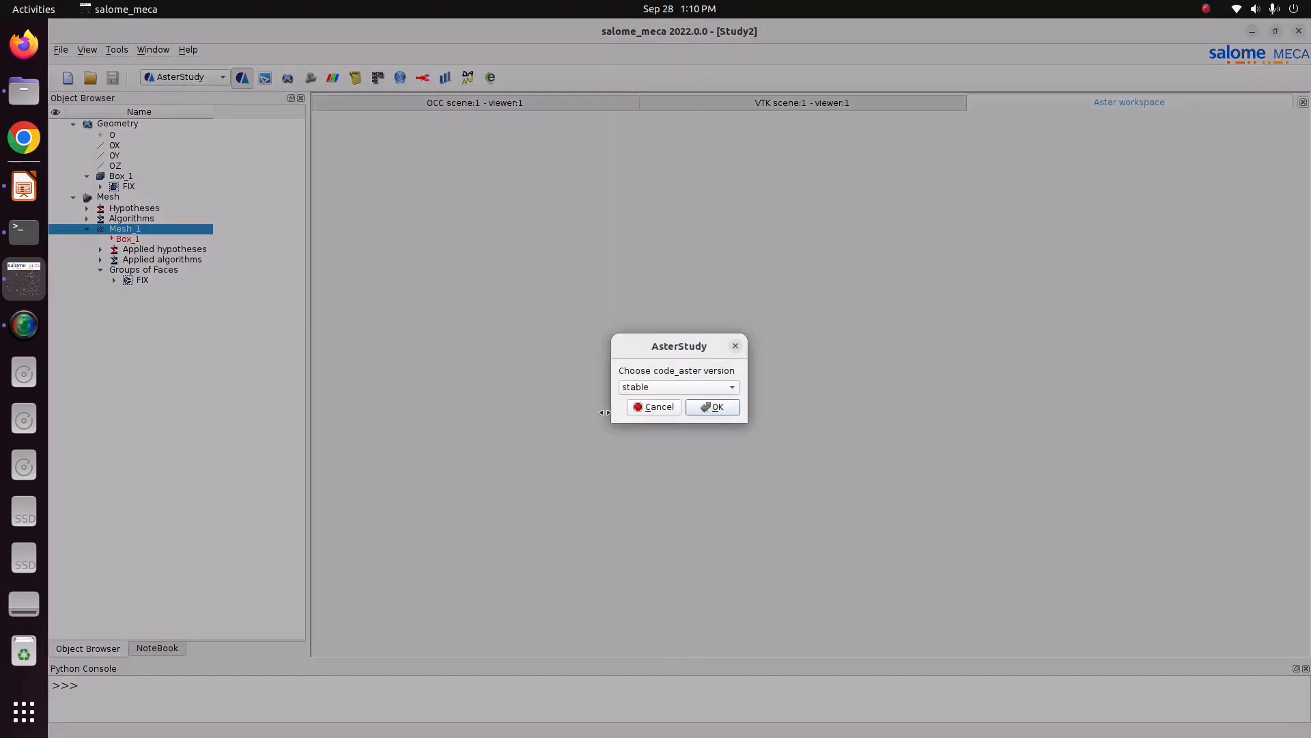
click(653, 387)
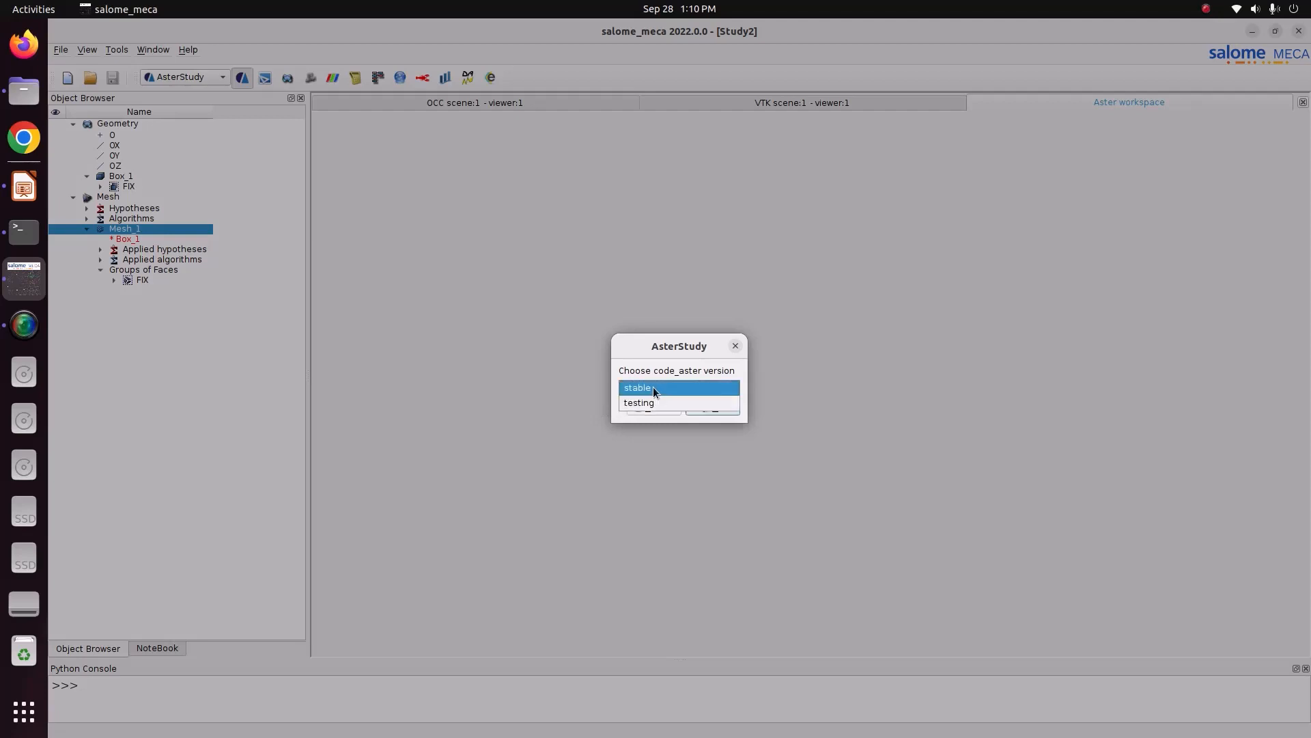
click(652, 387)
click(695, 405)
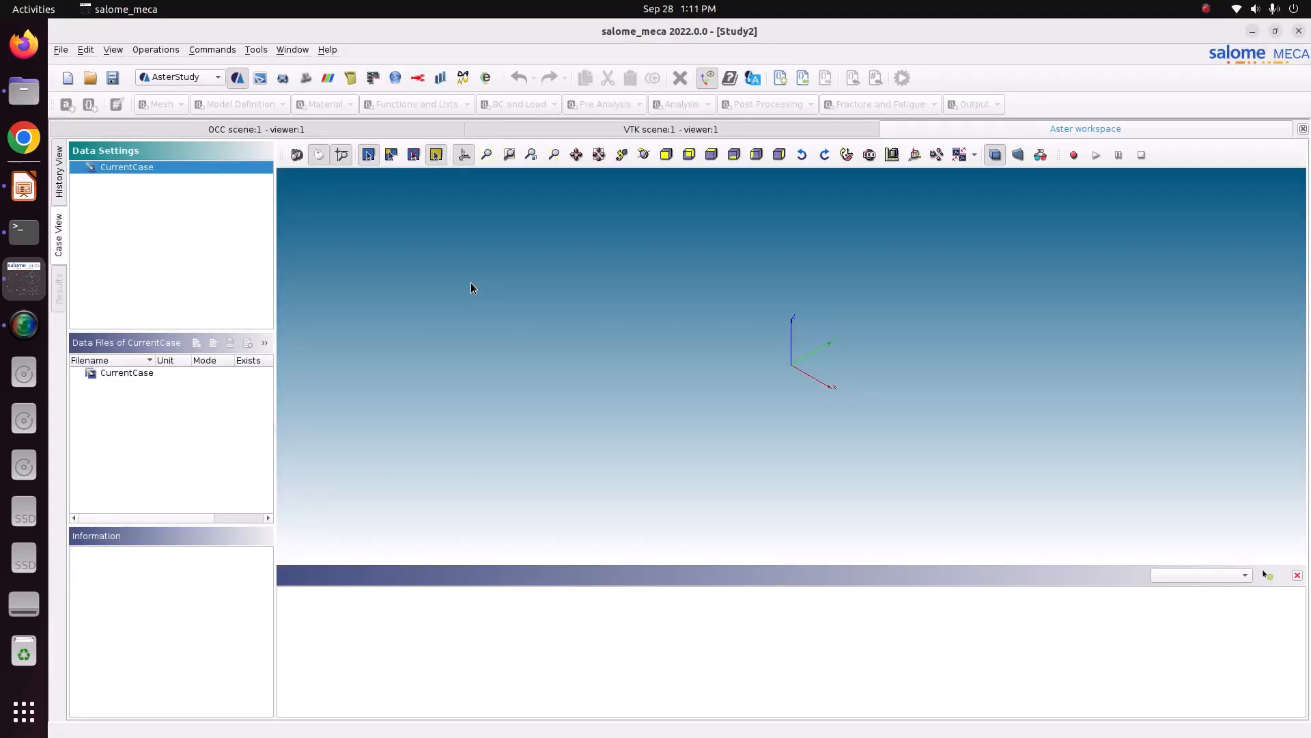
Step: Set the AsterStudy documentation language to English in the preferences
click(61, 51)
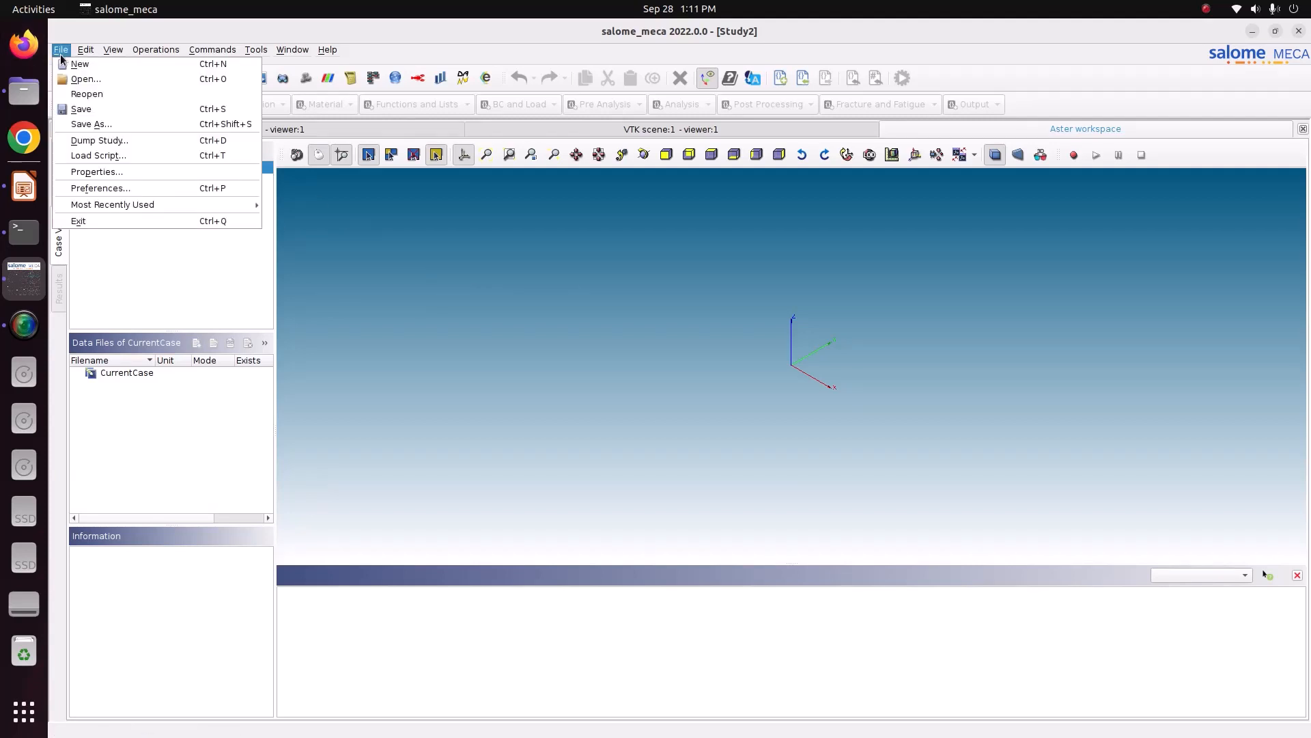
click(112, 192)
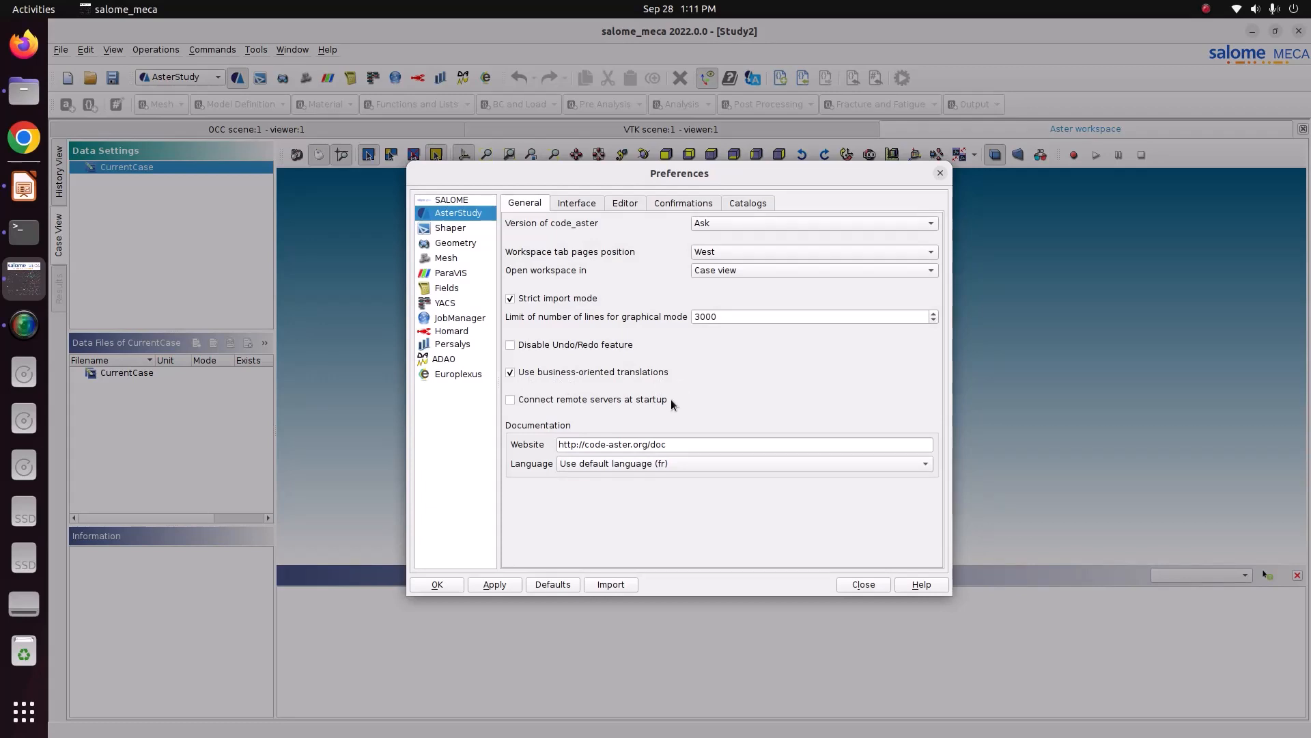
click(644, 464)
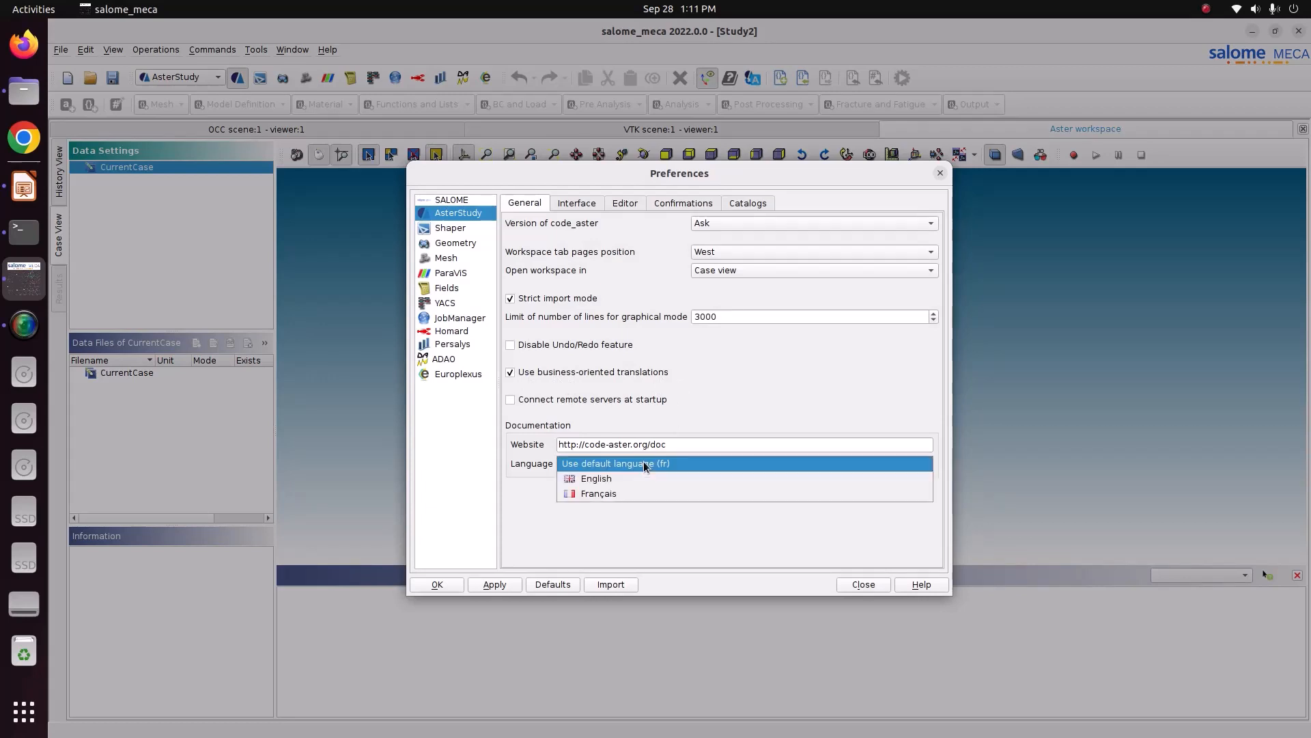
click(640, 480)
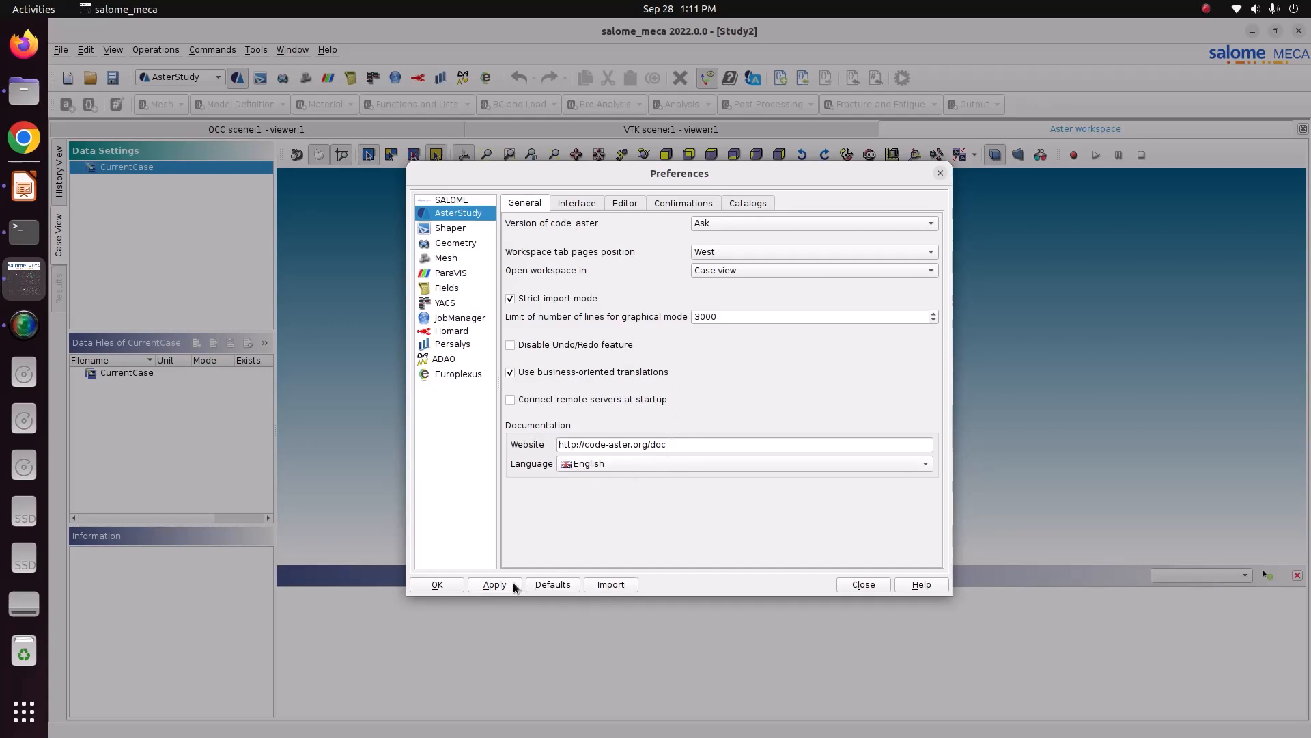
click(452, 582)
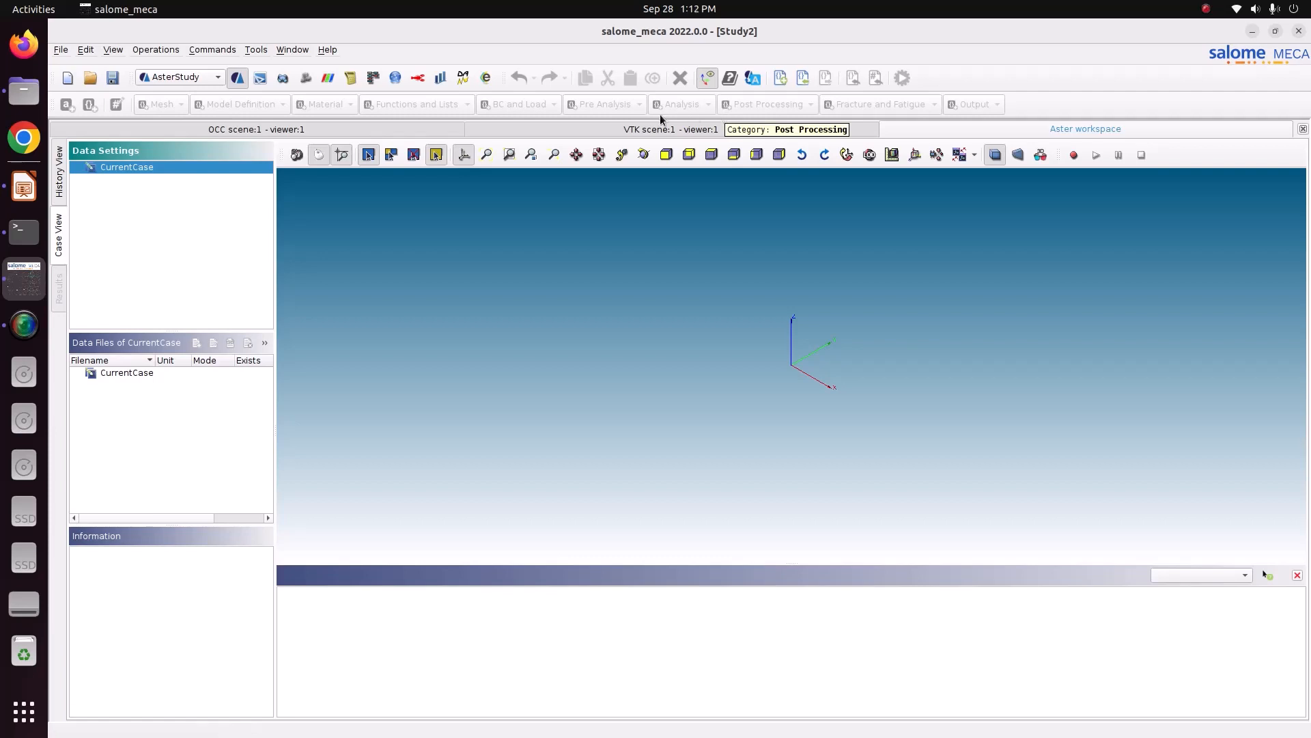
Step: Start adding a stage to CurrentCase with the Modal analysis assistant and continue past its introduction
right_click(187, 174)
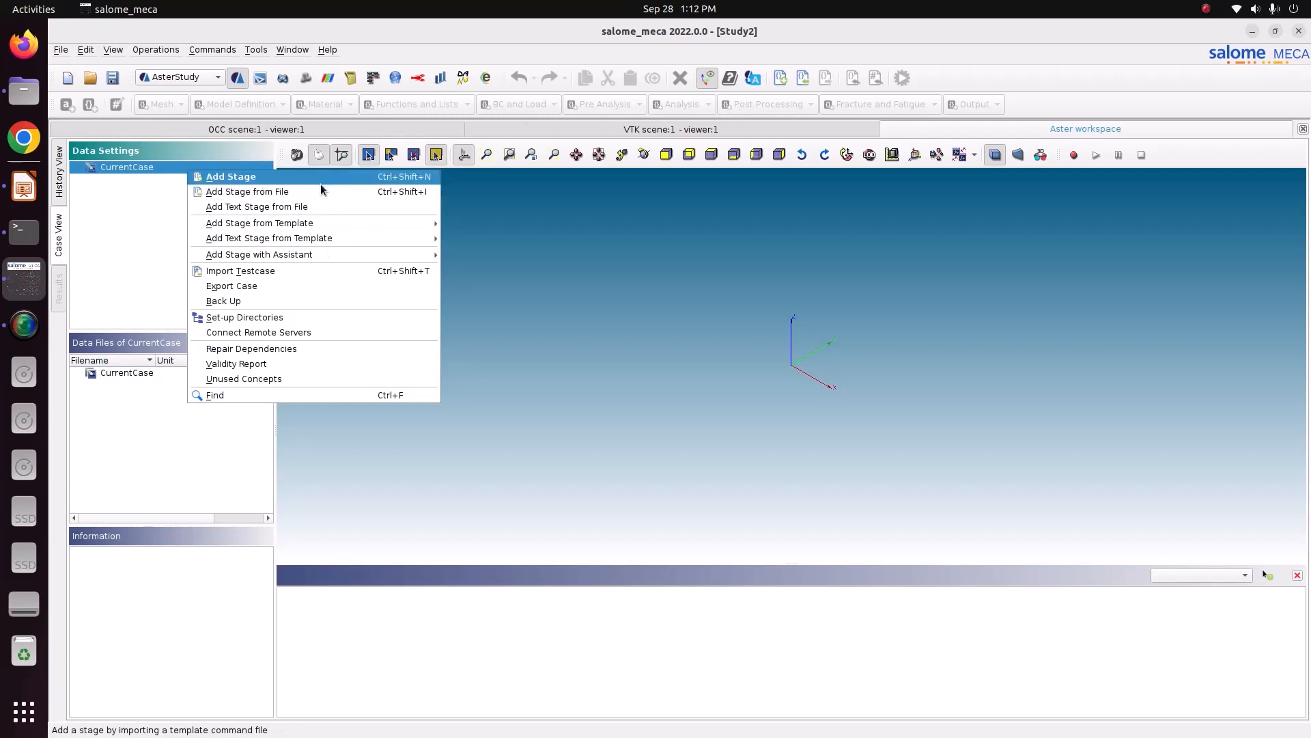
mouse_move(251, 258)
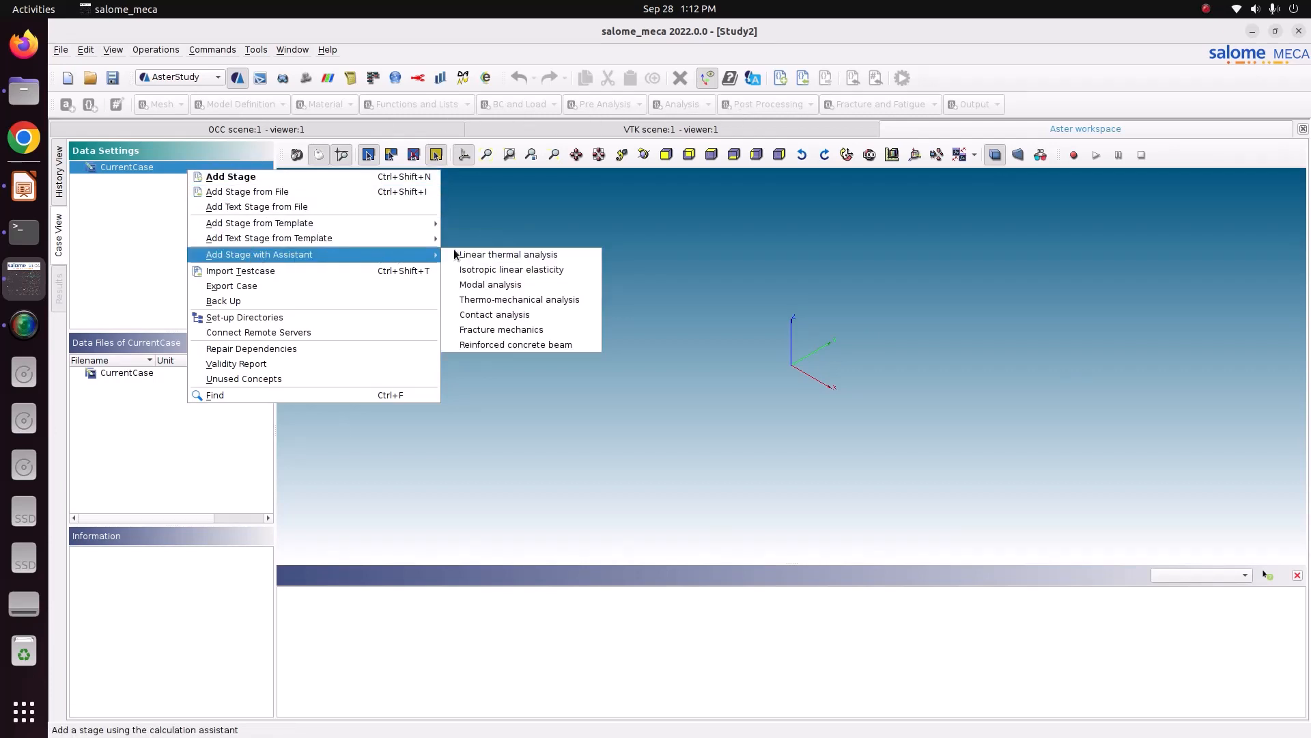
click(523, 286)
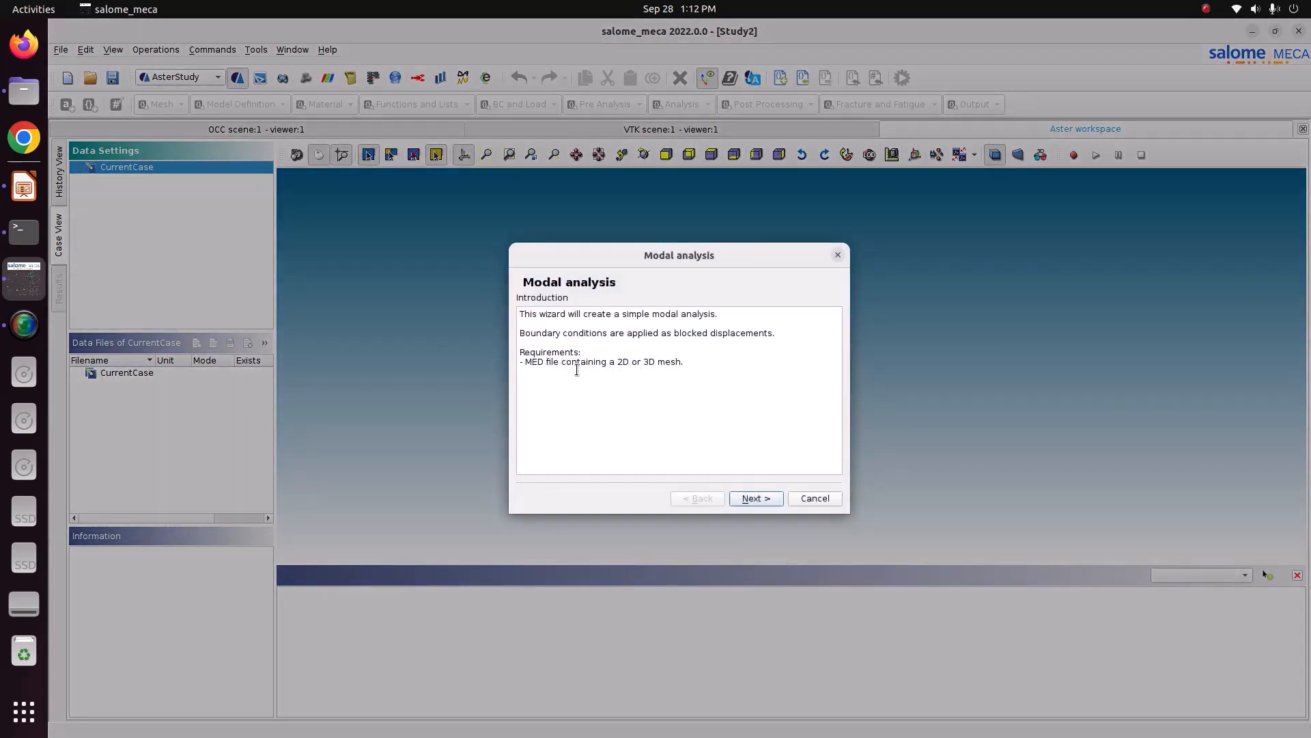
drag(619, 333, 798, 335)
drag(556, 370, 595, 367)
click(756, 499)
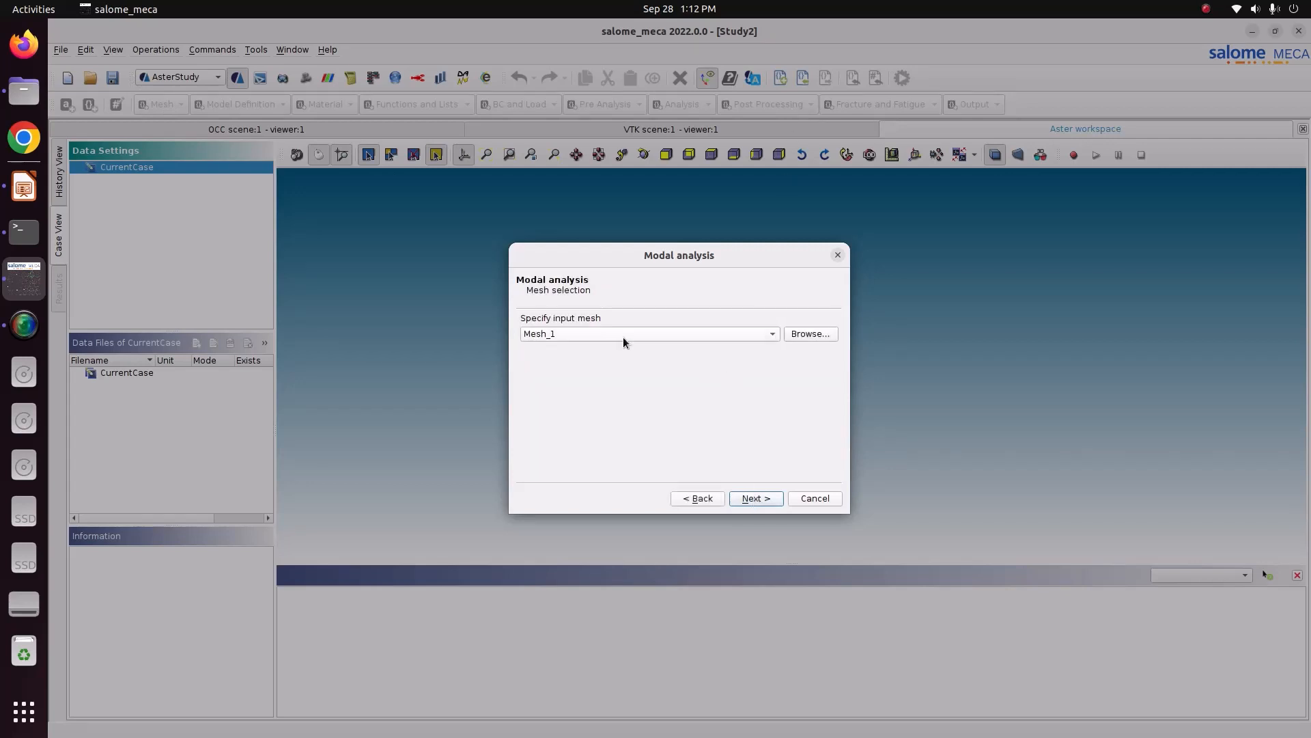
Step: Accept Mesh_1 as the input mesh and choose 3D as the kind of model for the modal analysis
click(747, 499)
click(554, 333)
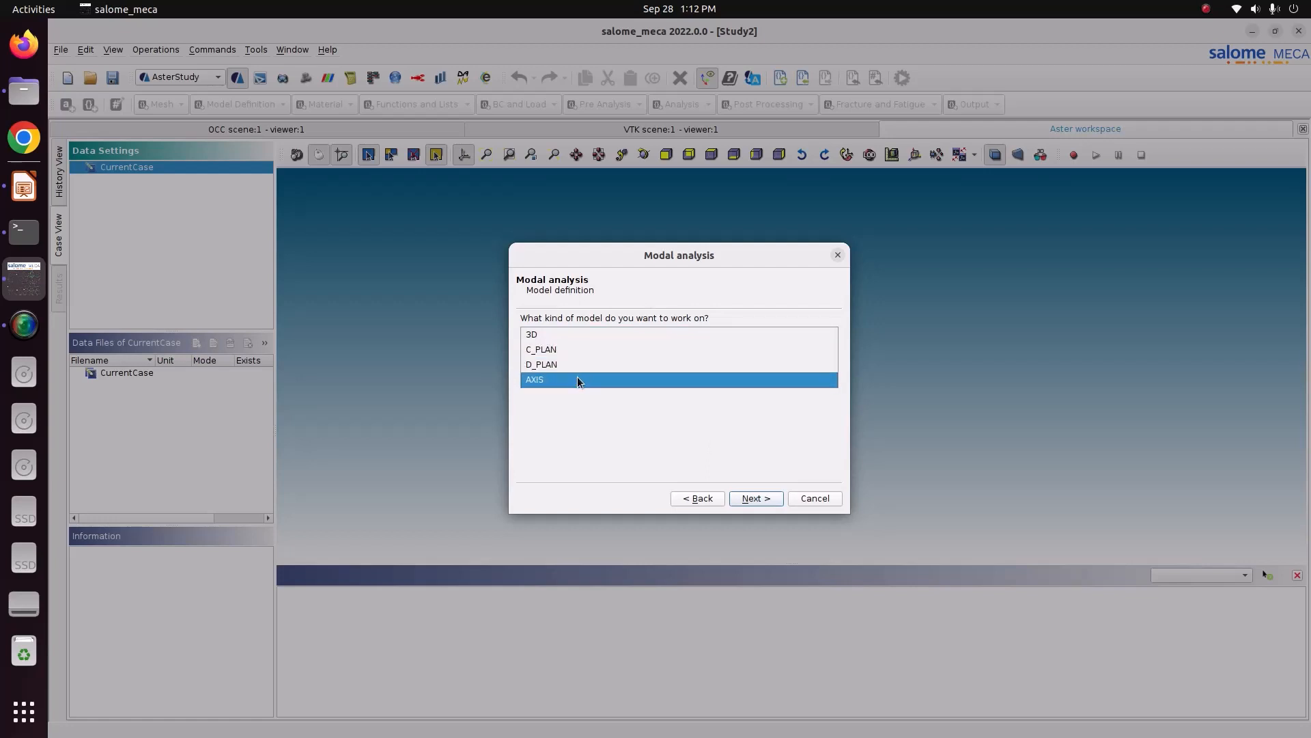
click(584, 335)
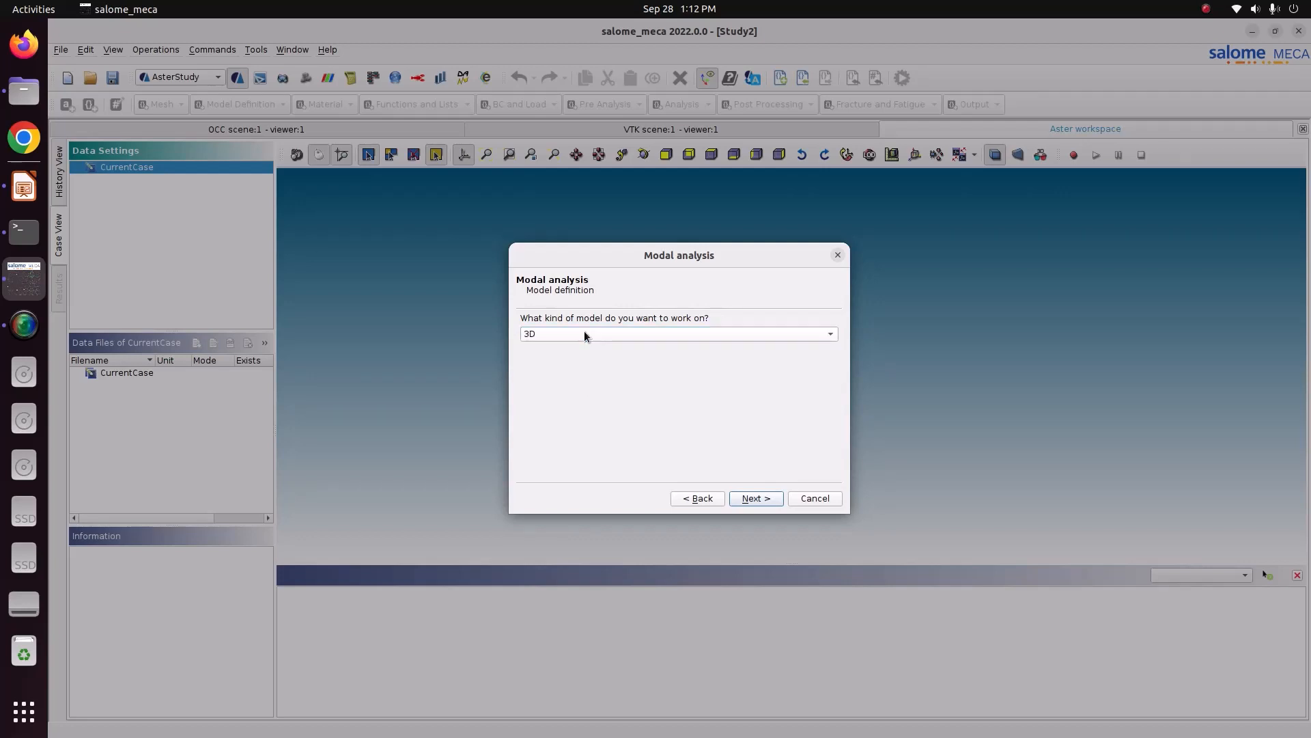
click(747, 499)
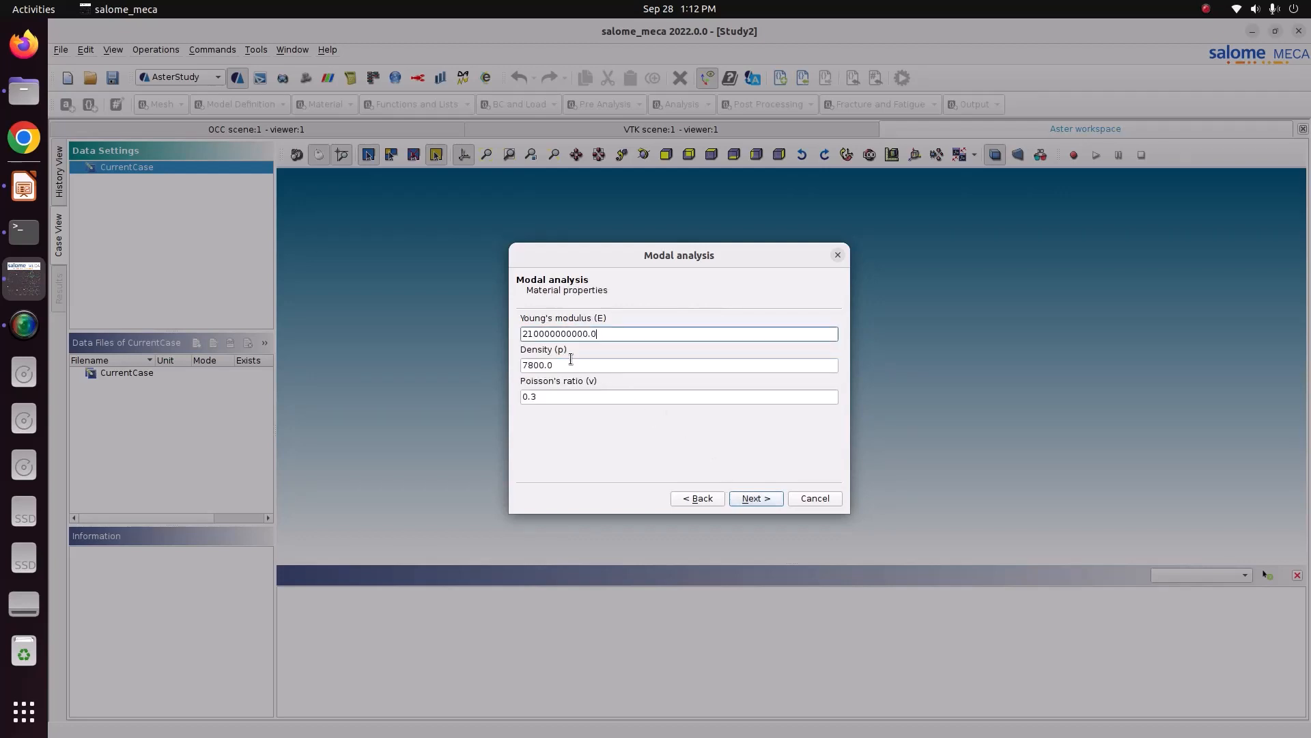
Step: Set the material's density to 7860 and accept the material properties
drag(521, 333, 620, 330)
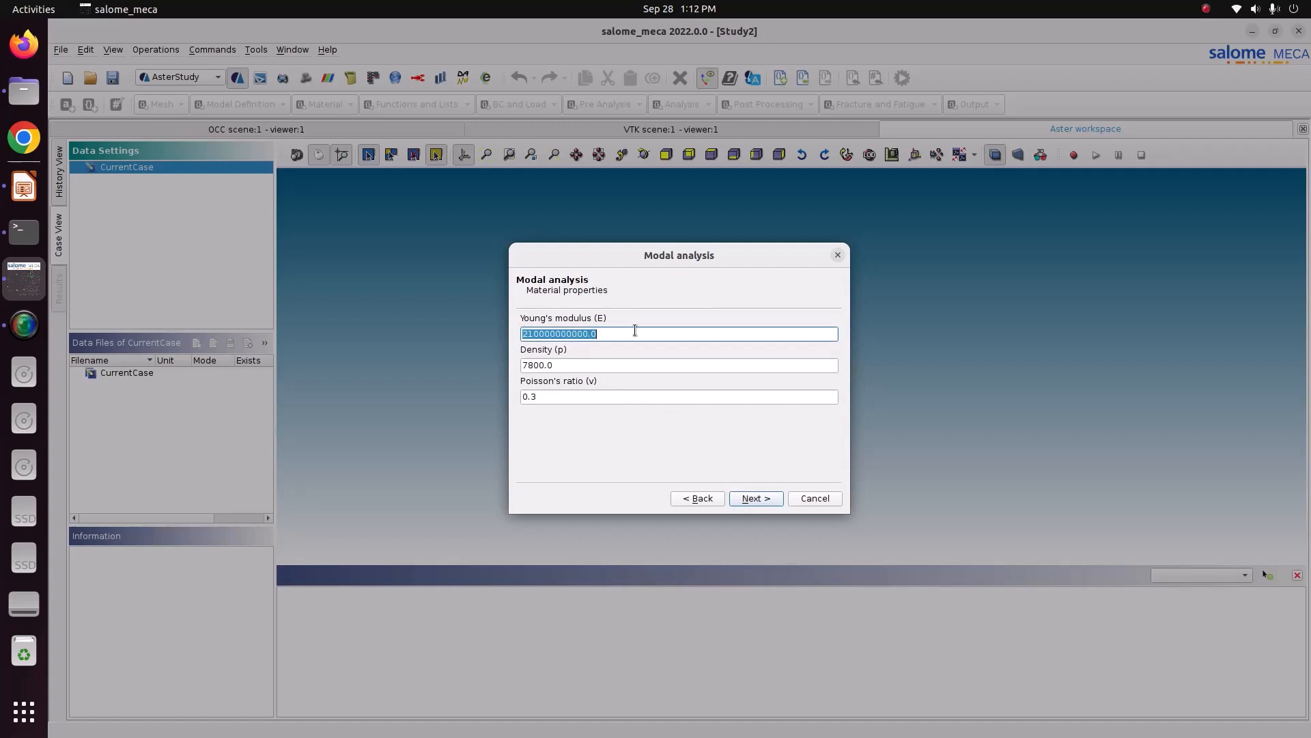
drag(583, 365, 492, 362)
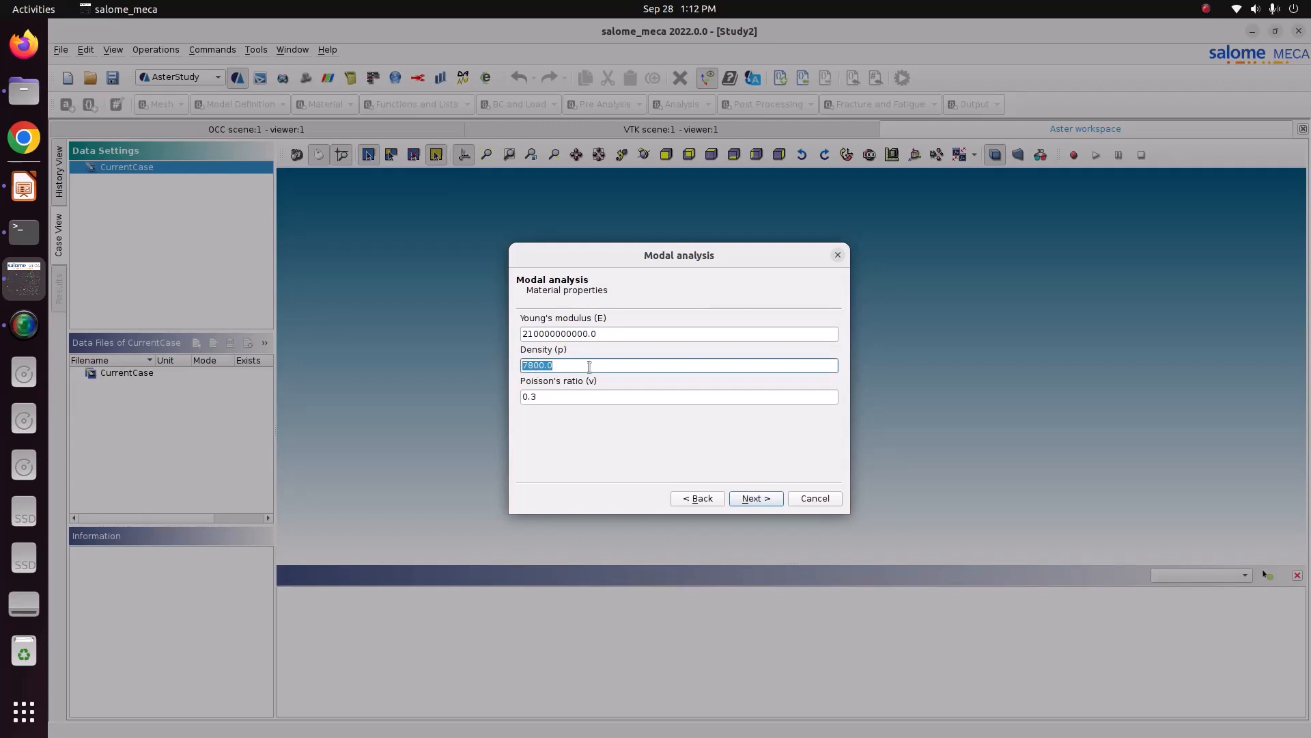
text(786)
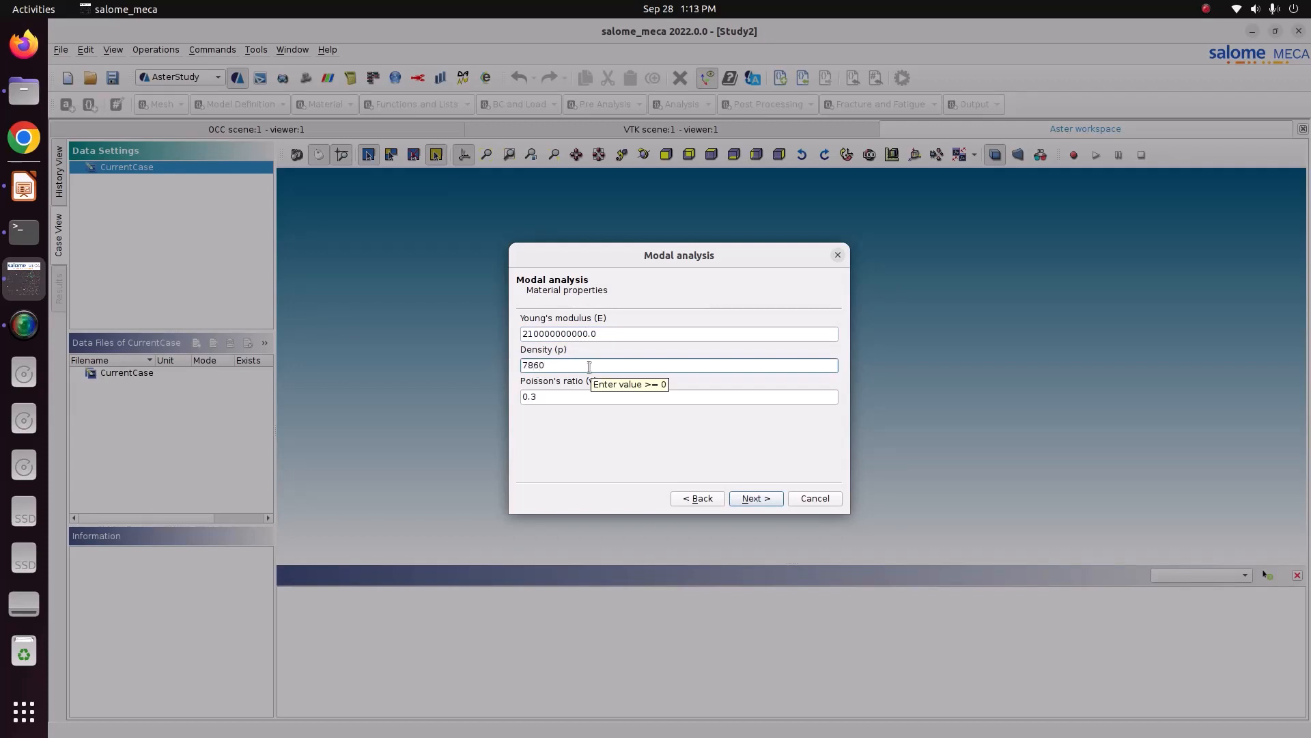
click(589, 394)
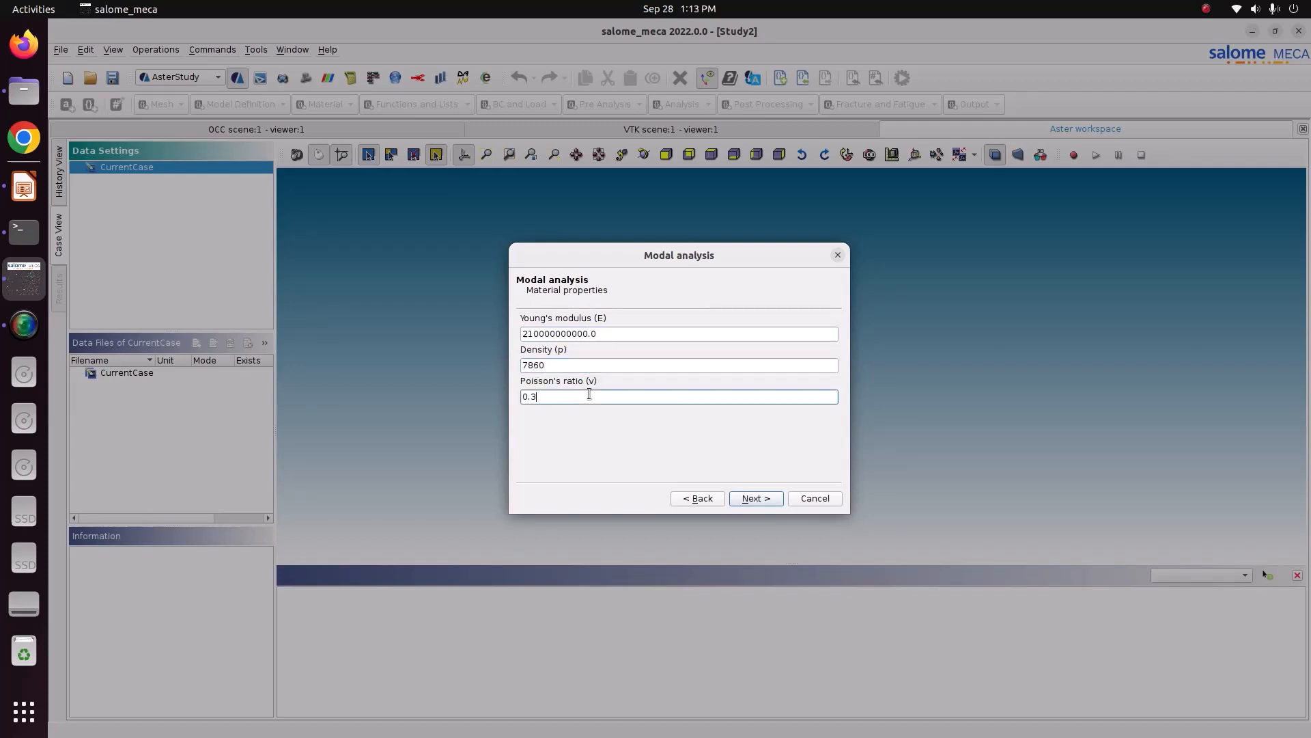
click(772, 503)
Step: Add an imposed degrees of freedom entry to the boundary conditions and assign it to the FIX group
click(530, 322)
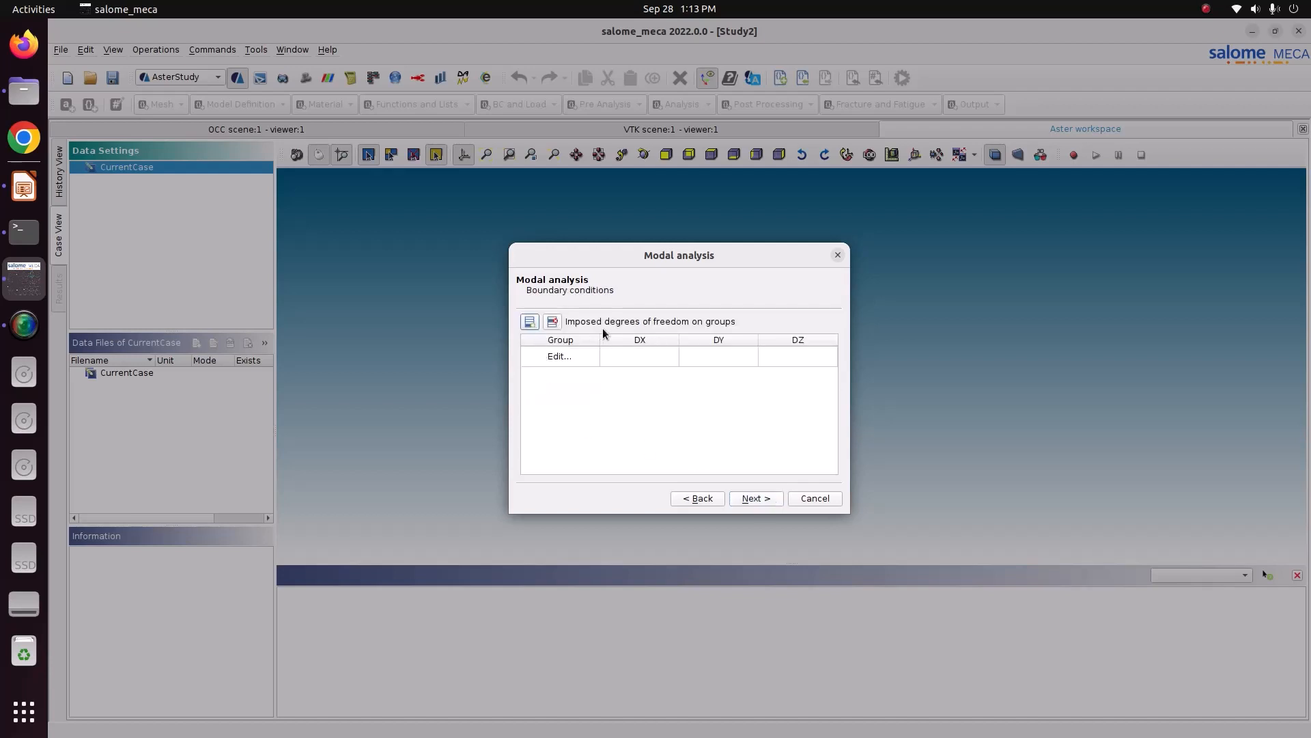
click(558, 356)
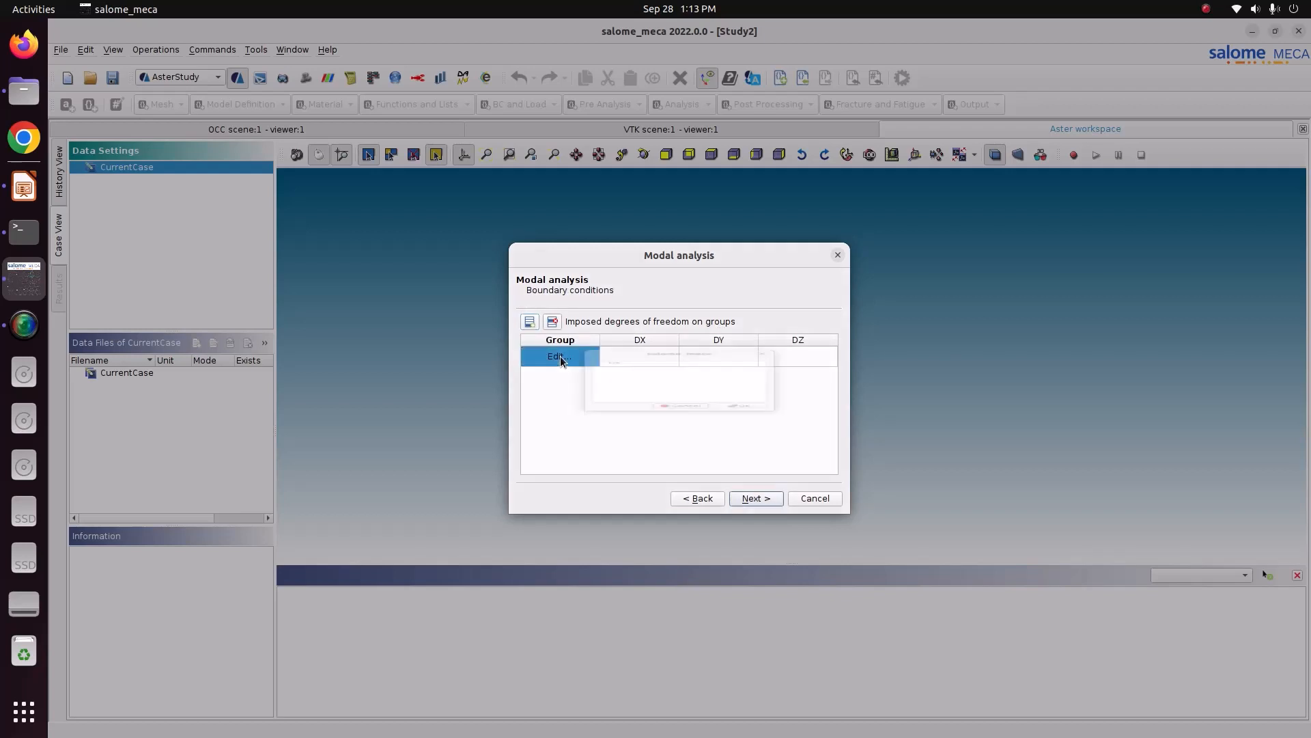
click(600, 322)
click(737, 459)
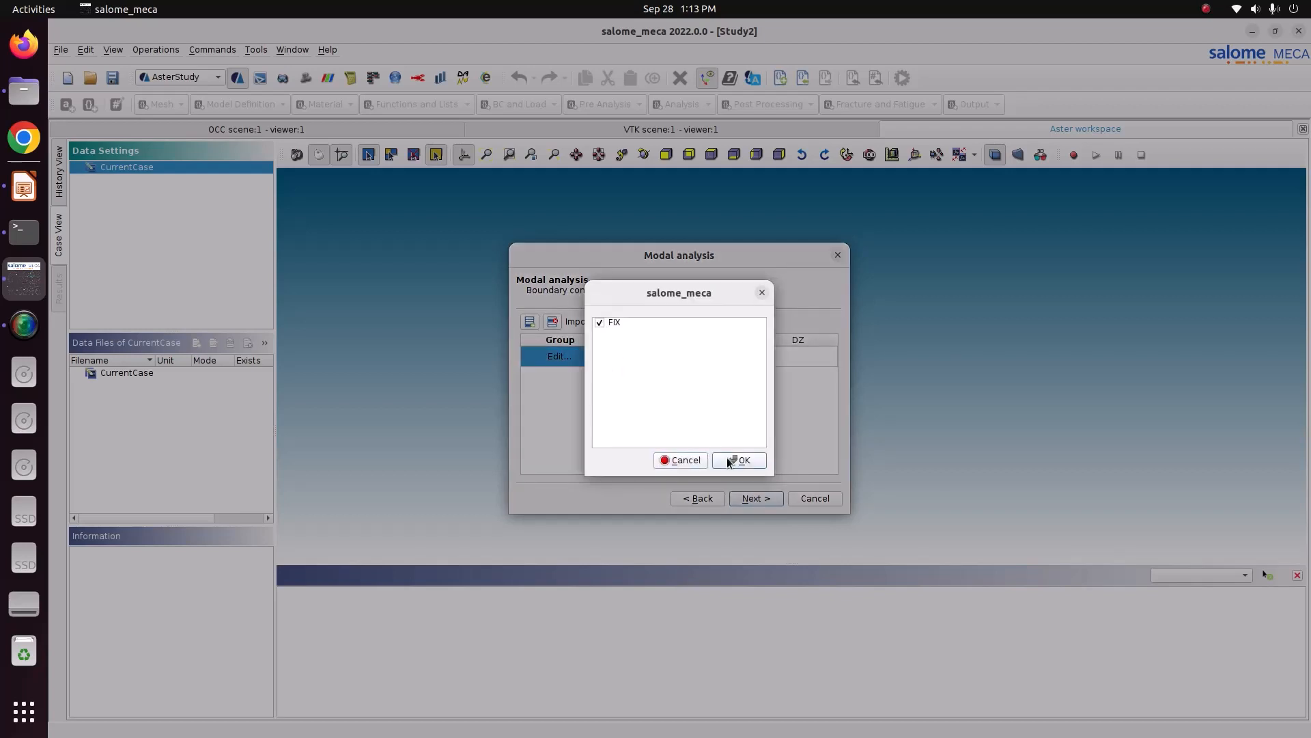
Step: Fix the FIX group by setting DX, DY and DZ to 0, and accept the boundary conditions
click(648, 358)
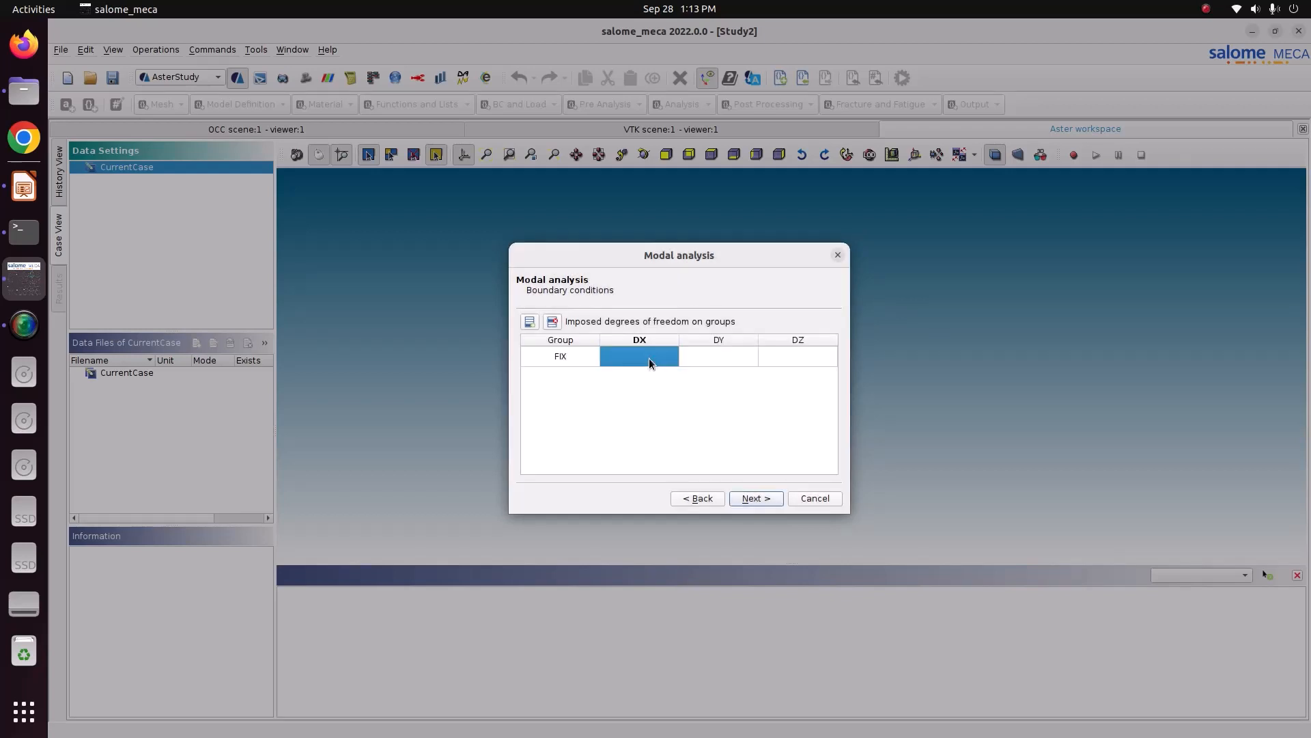
text(0)
click(728, 350)
text(0)
click(788, 354)
text(0)
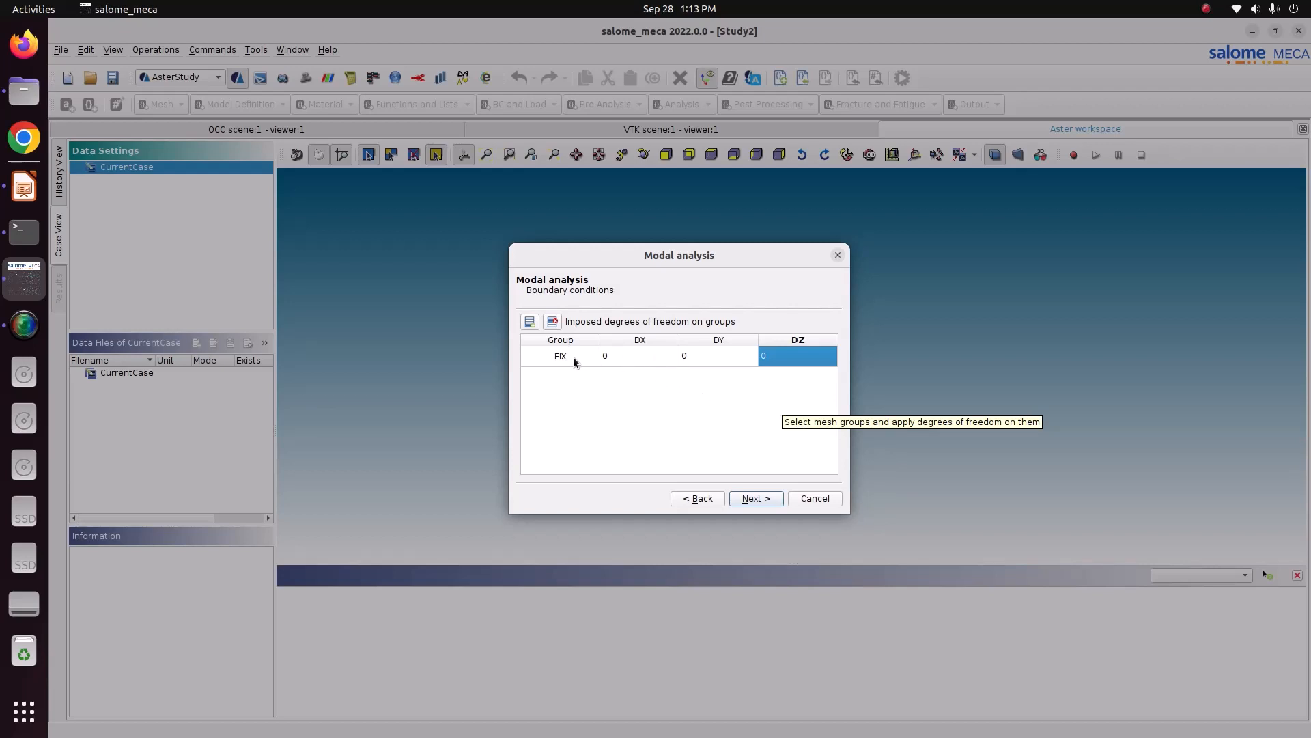
click(758, 498)
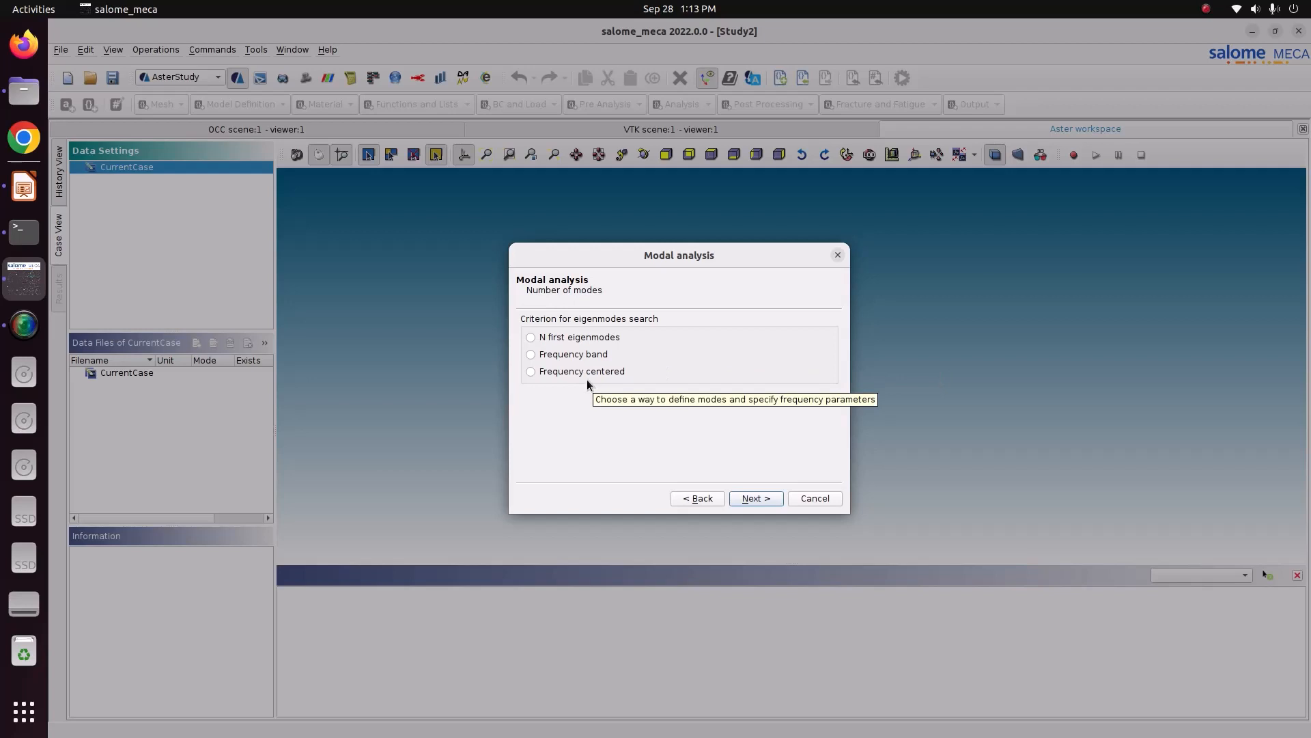
Step: Choose the N first eigenmodes criterion with 15 frequencies and accept the number of modes
click(546, 338)
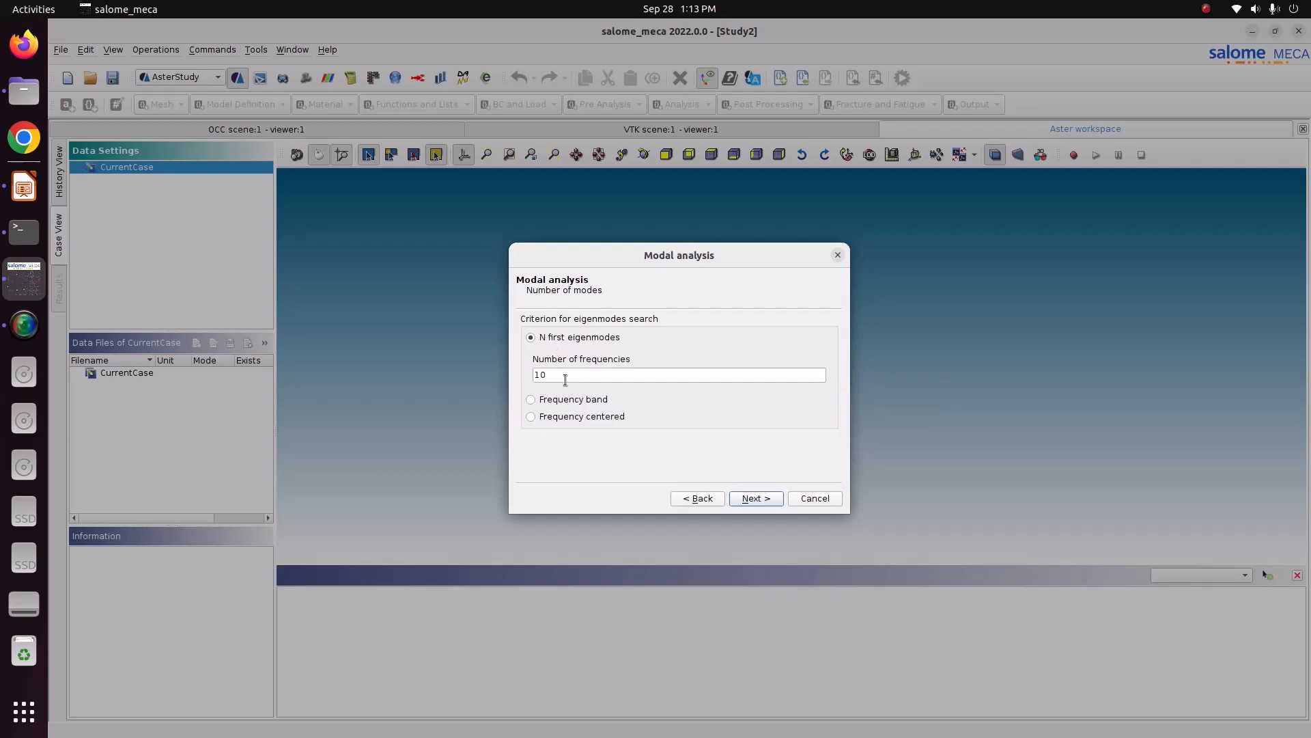
drag(566, 379, 509, 380)
text(15)
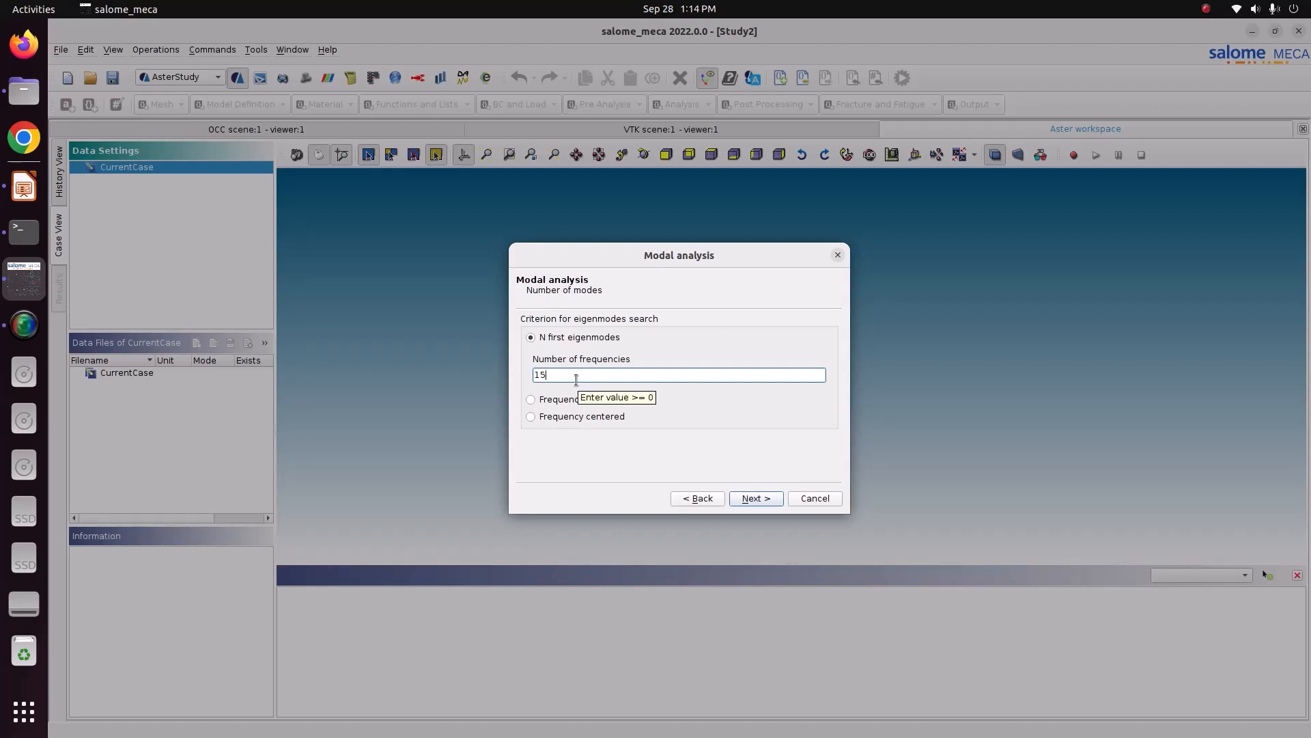
click(754, 498)
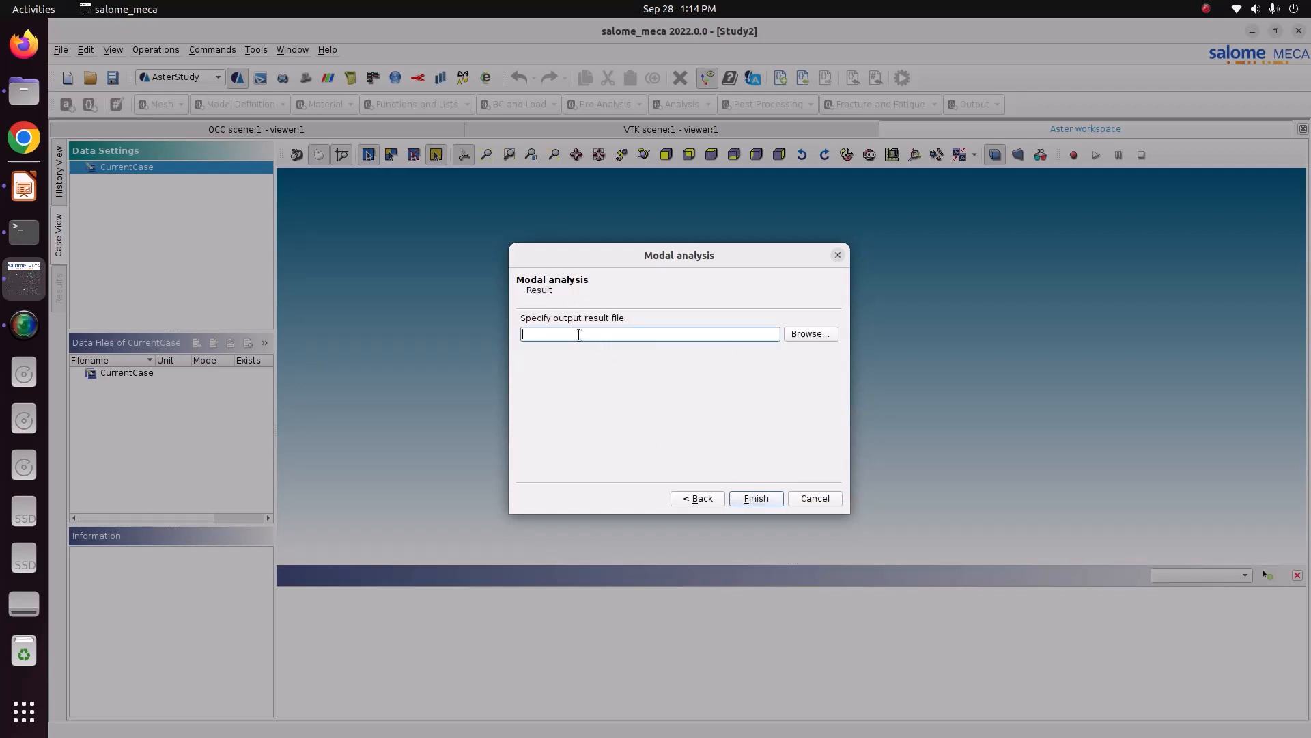
Step: Specify Result_modal.rmed in the 12_modal_analysis_of_cantilever_beam folder as the output result file and finish the modal analysis assistant
click(809, 334)
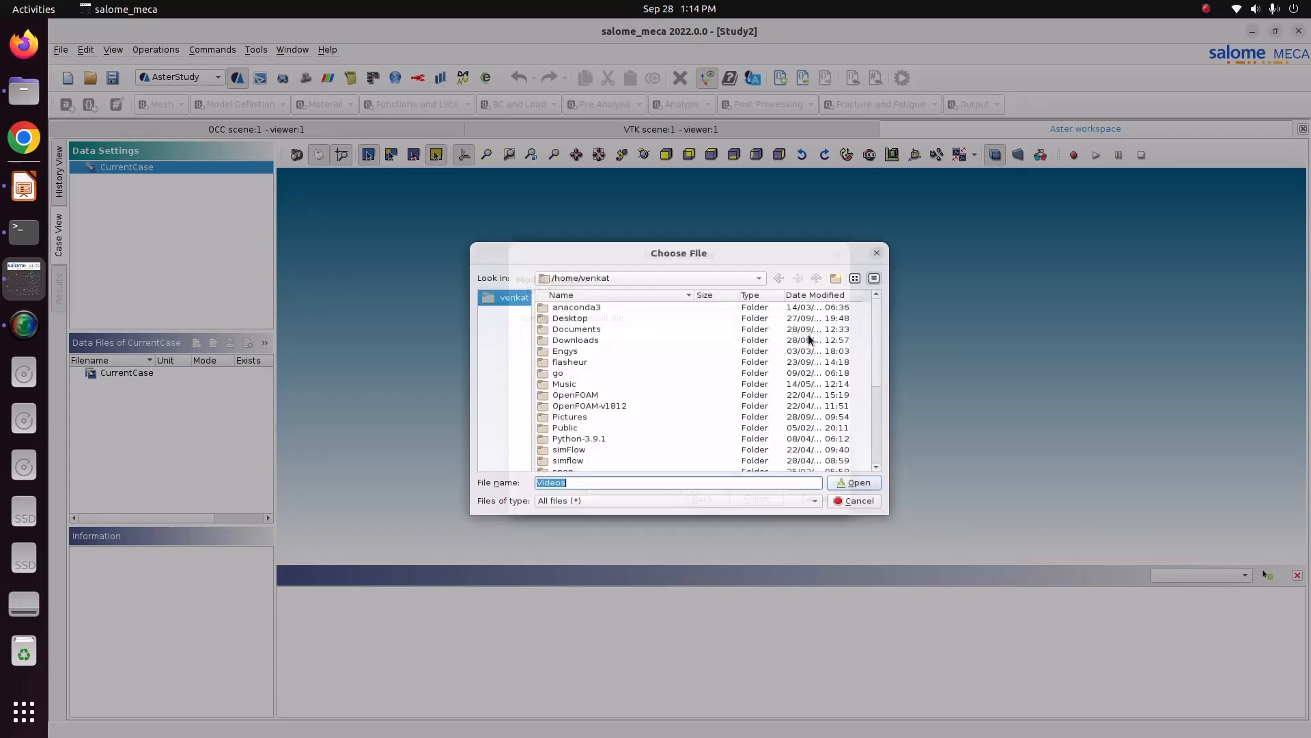
double_click(582, 422)
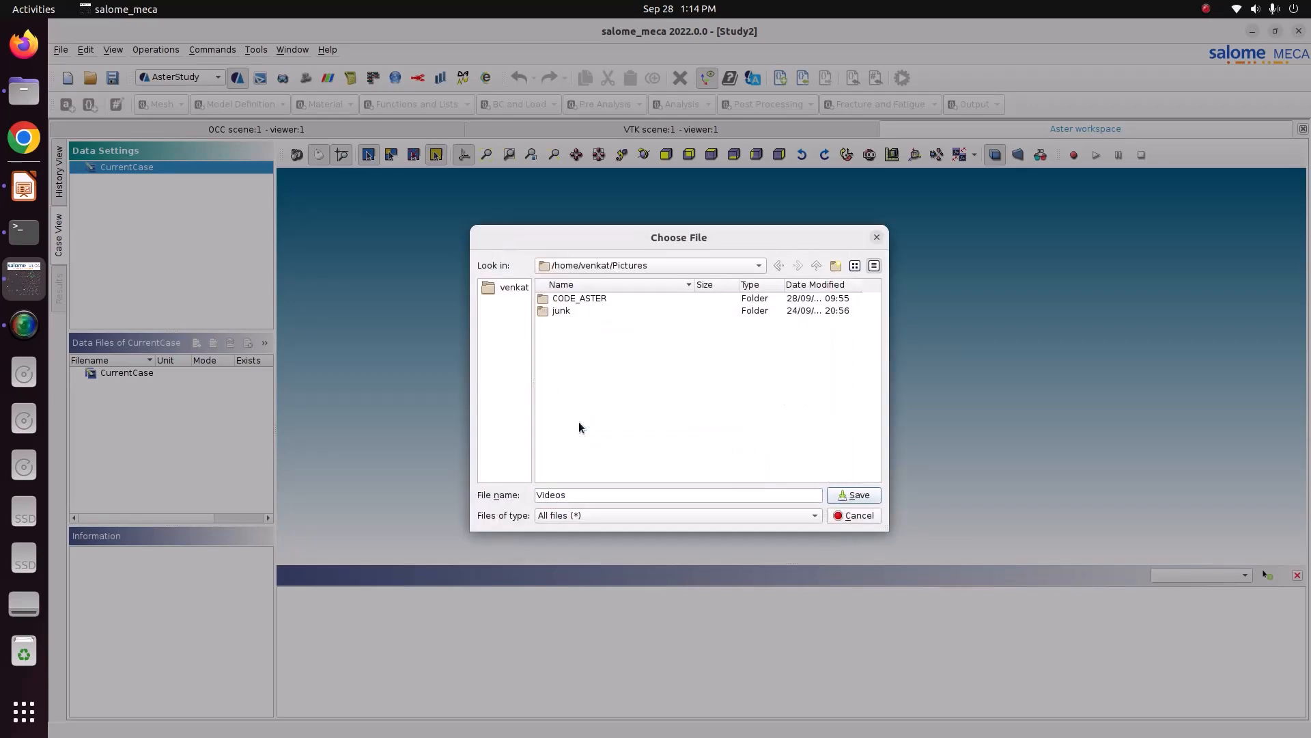
click(567, 300)
double_click(568, 300)
double_click(574, 322)
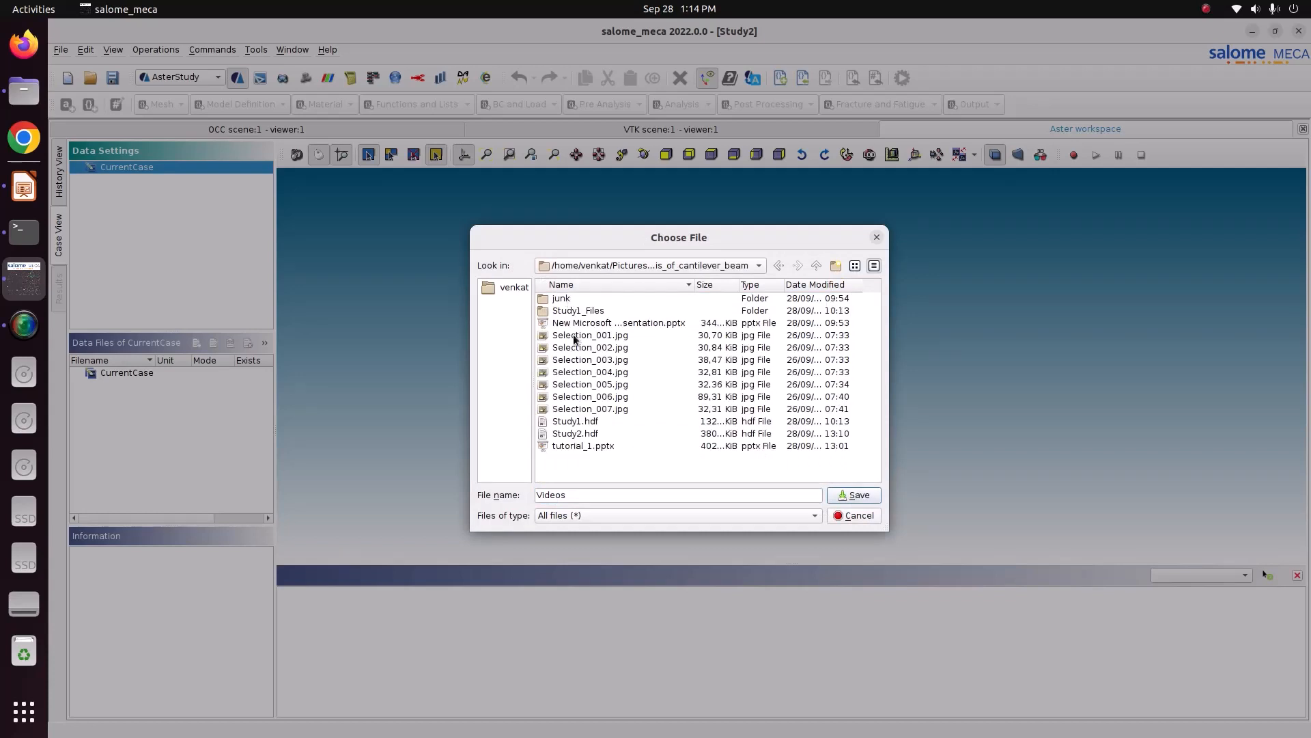
click(584, 494)
drag(585, 495, 446, 479)
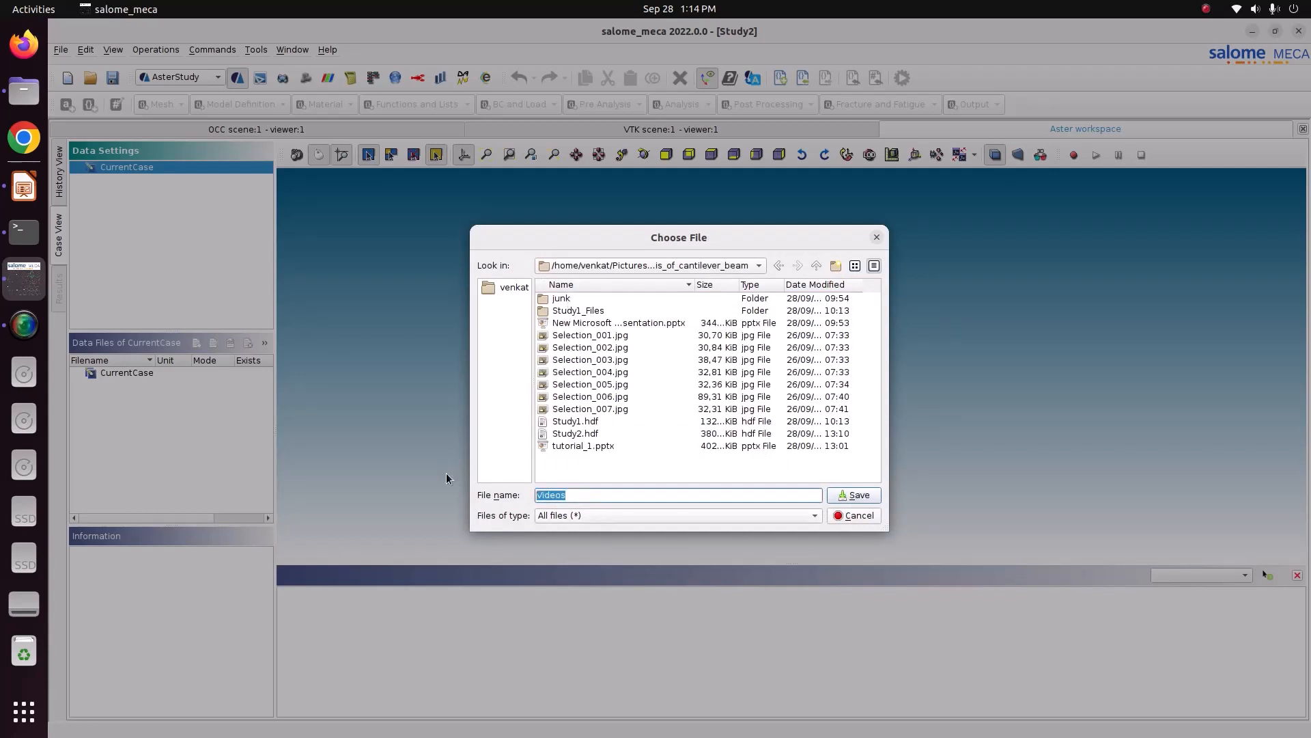
text(Result_modal.rmed)
click(858, 497)
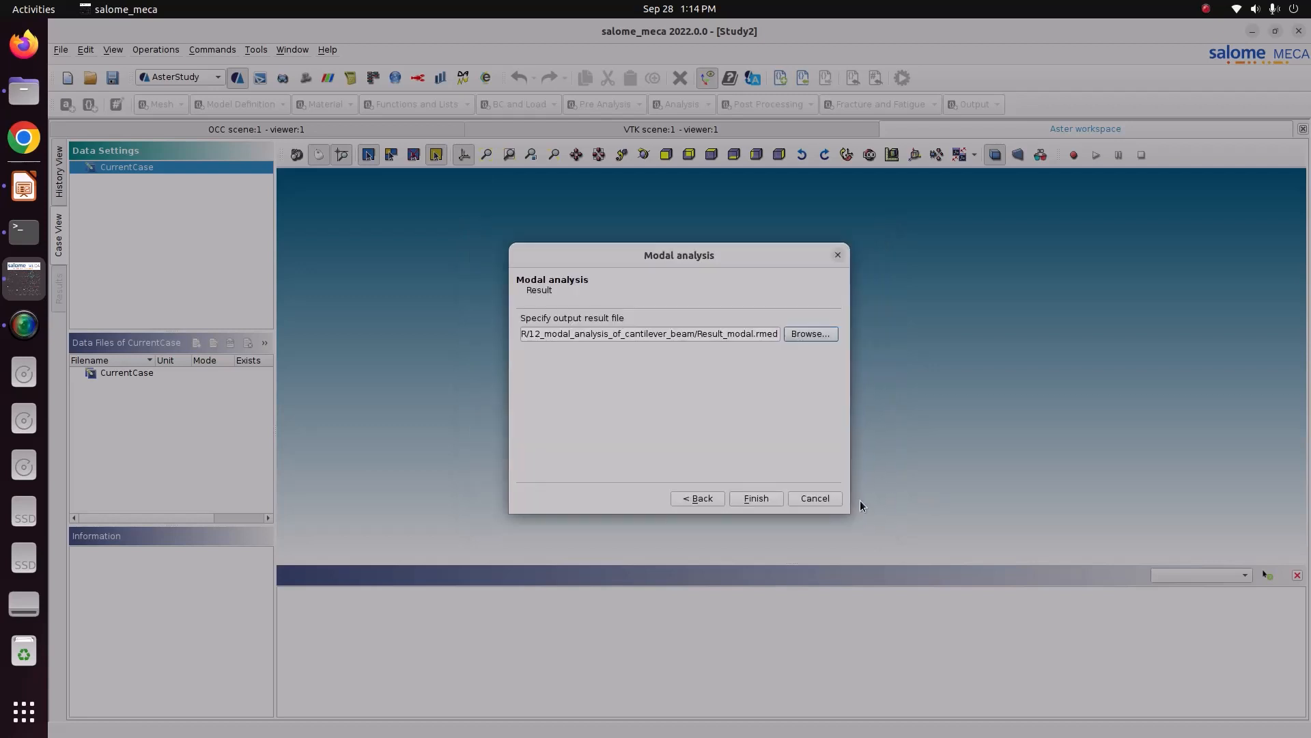
click(756, 498)
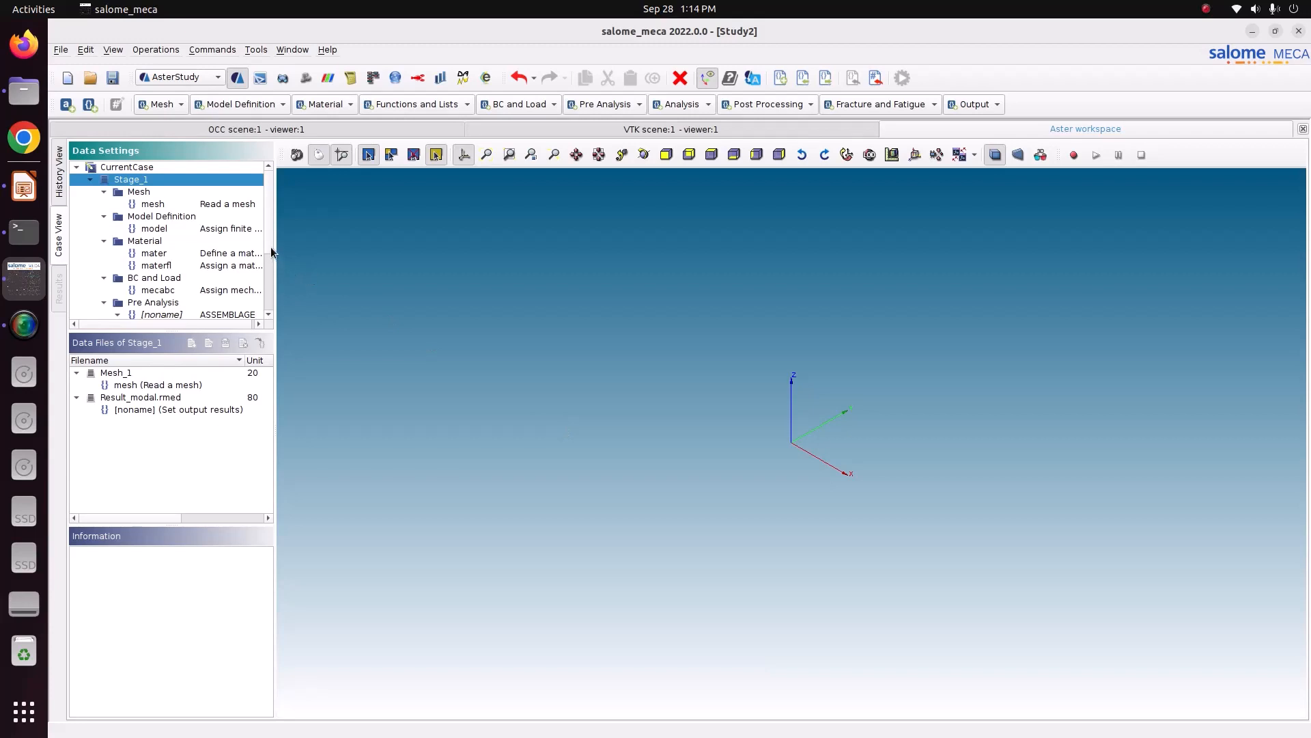
Step: Review the definitions of Stage_1's commands, from the mesh, model, material and load to ASSEMBLAGE, CALC_MODES and the output results
drag(275, 248, 353, 253)
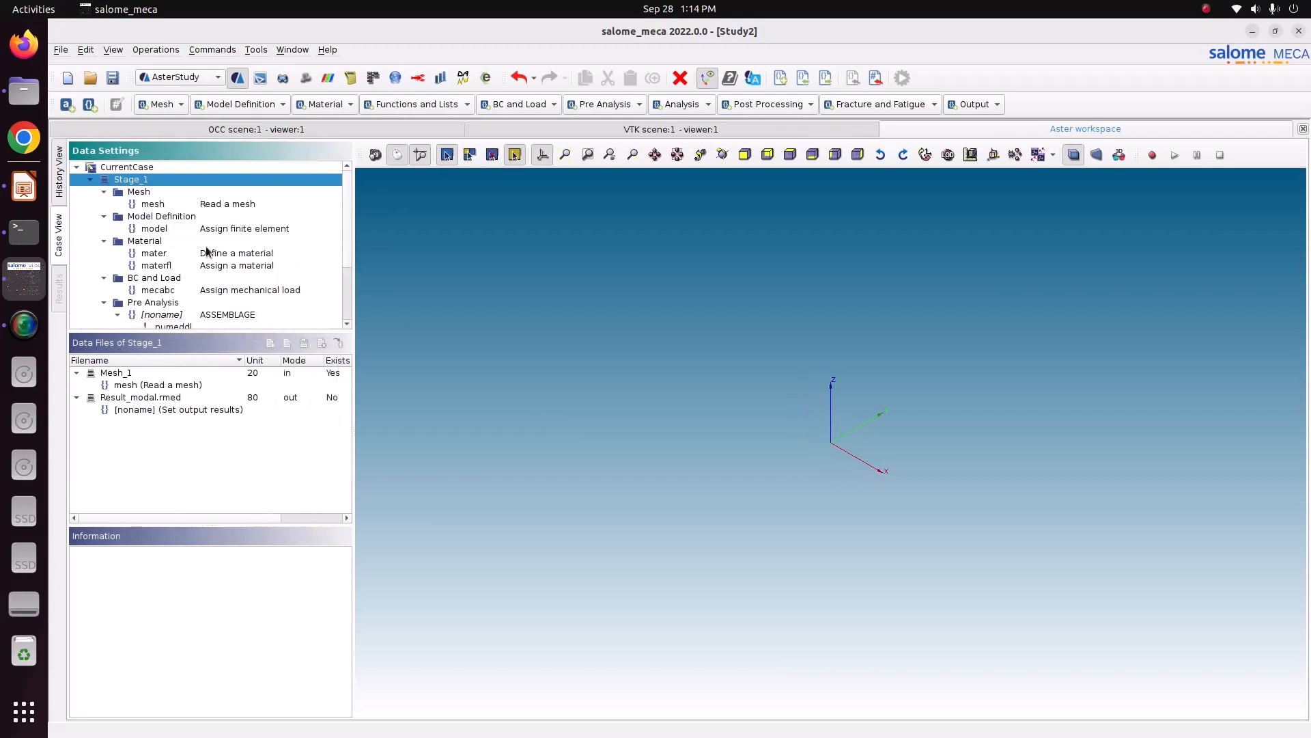
click(162, 204)
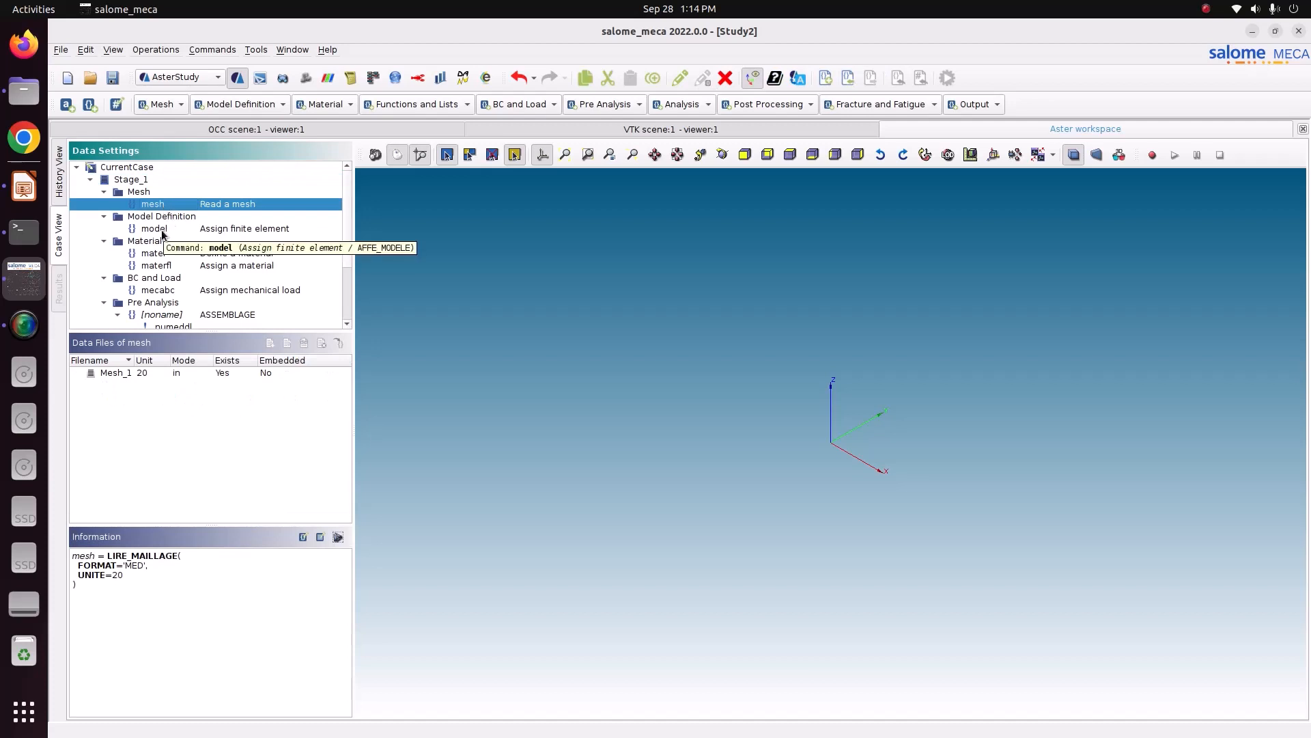
click(162, 230)
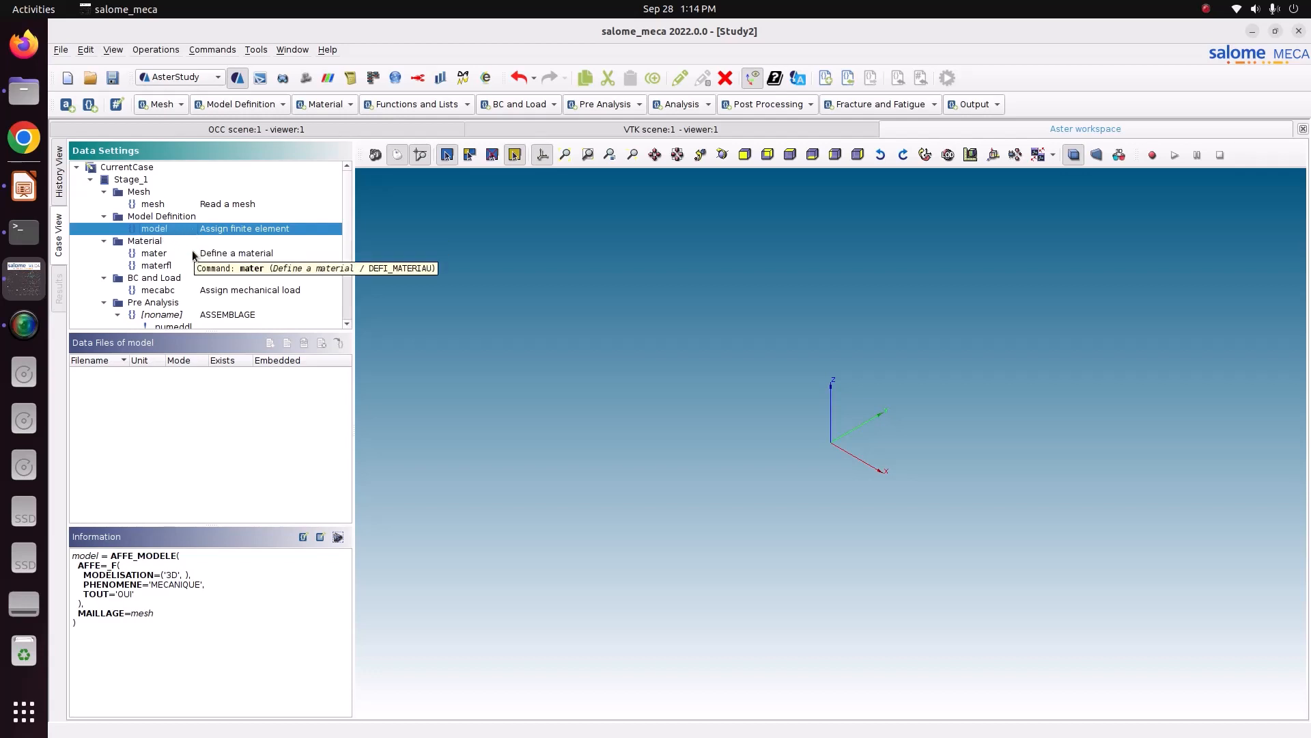
click(179, 254)
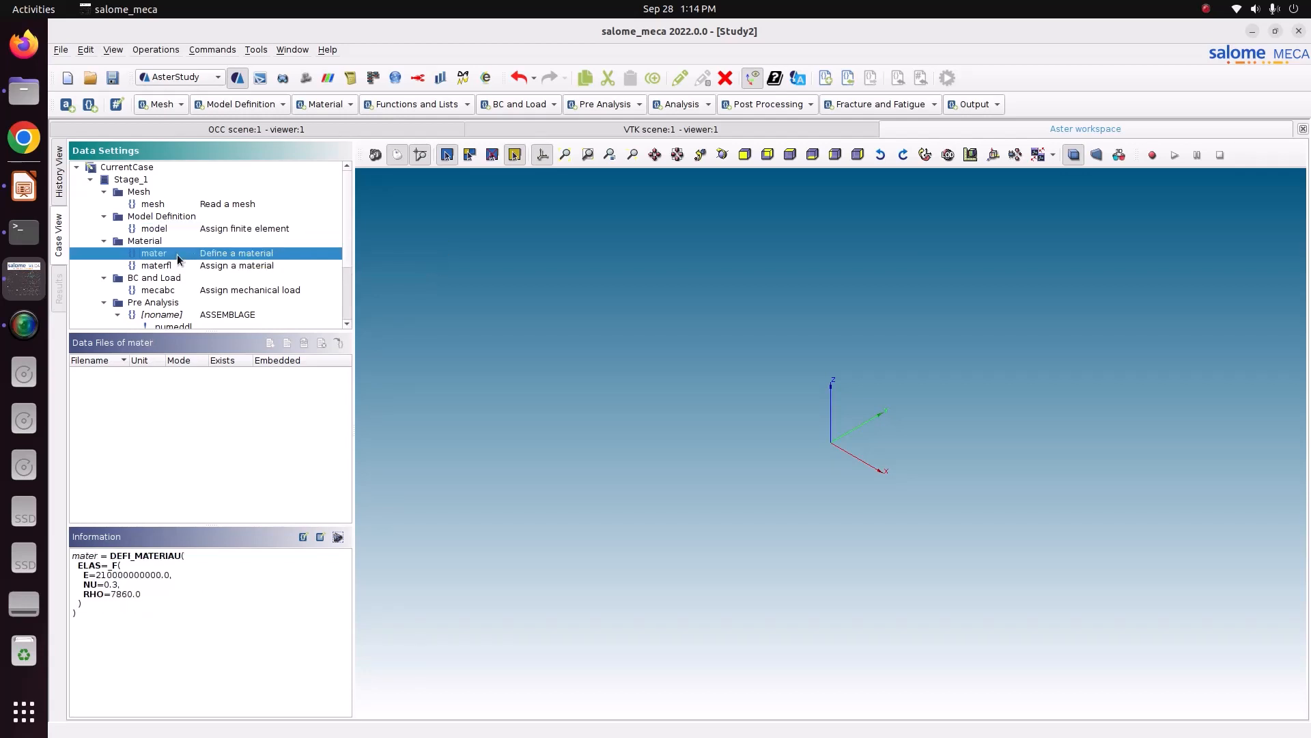
click(158, 269)
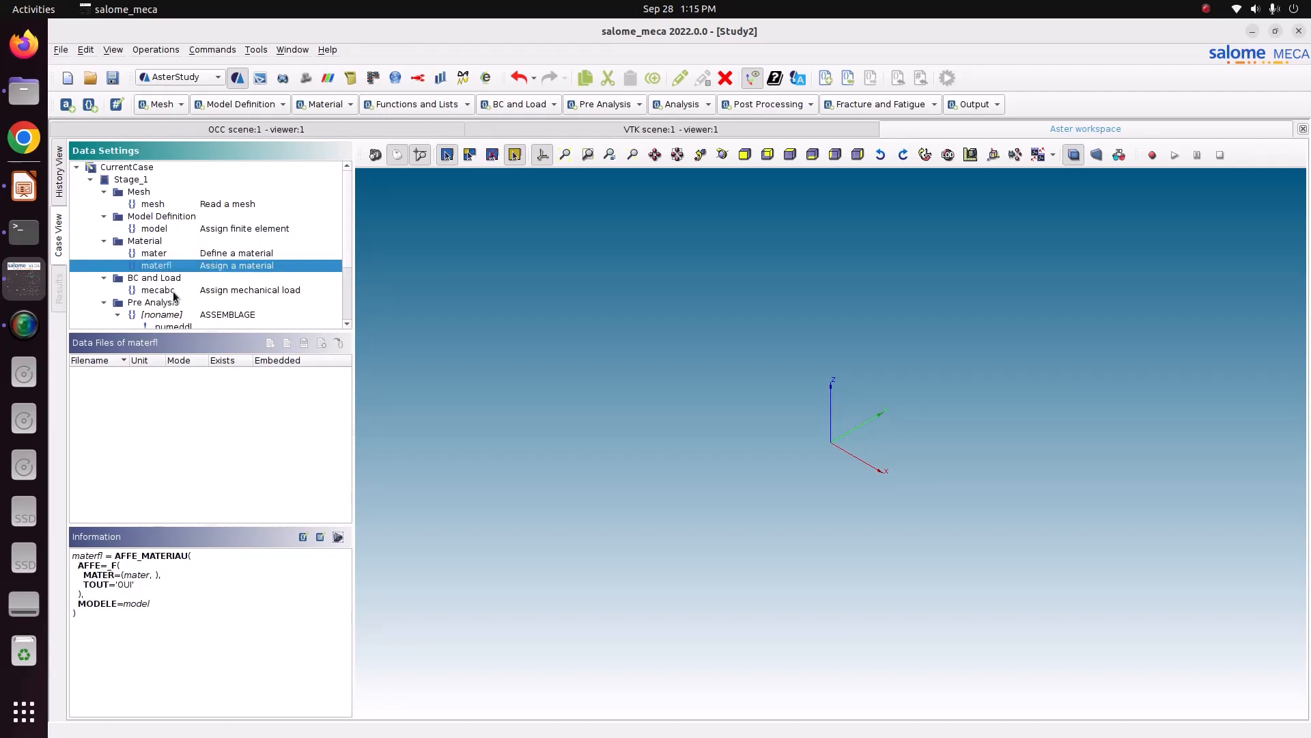
click(174, 291)
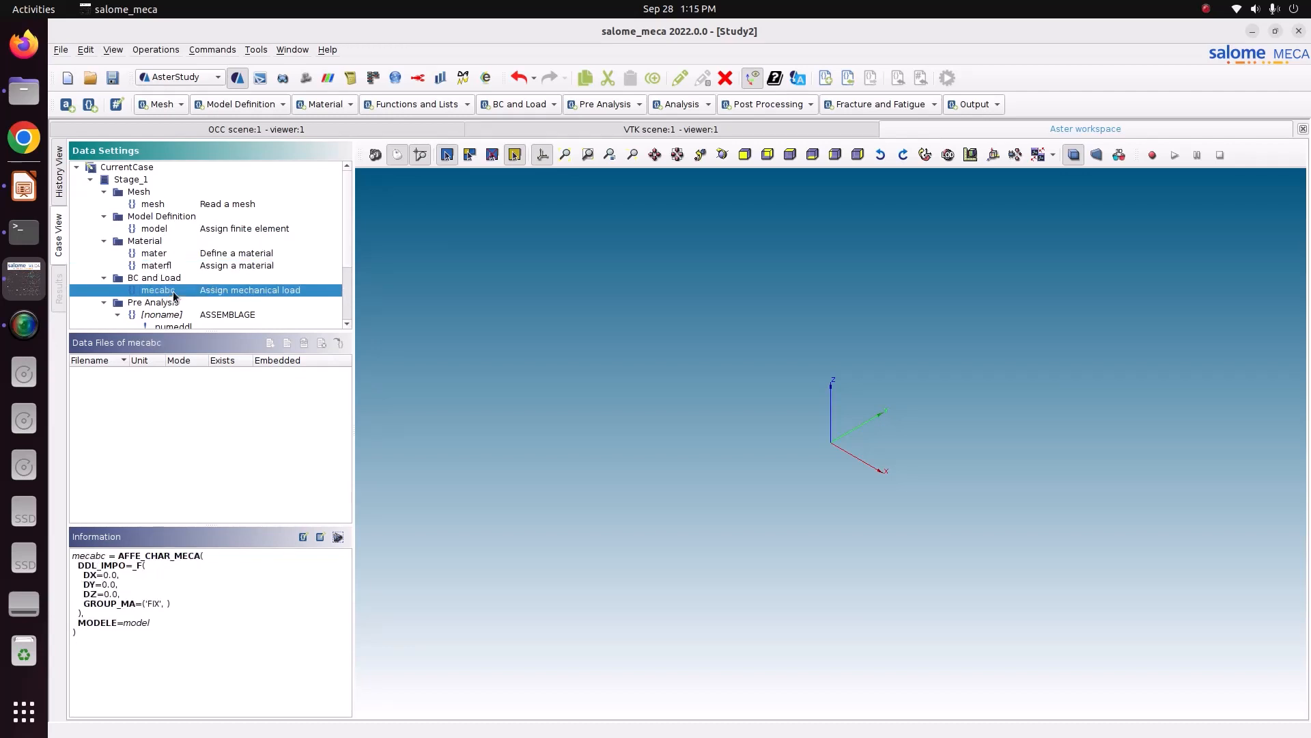
scroll(173, 291, down, 2)
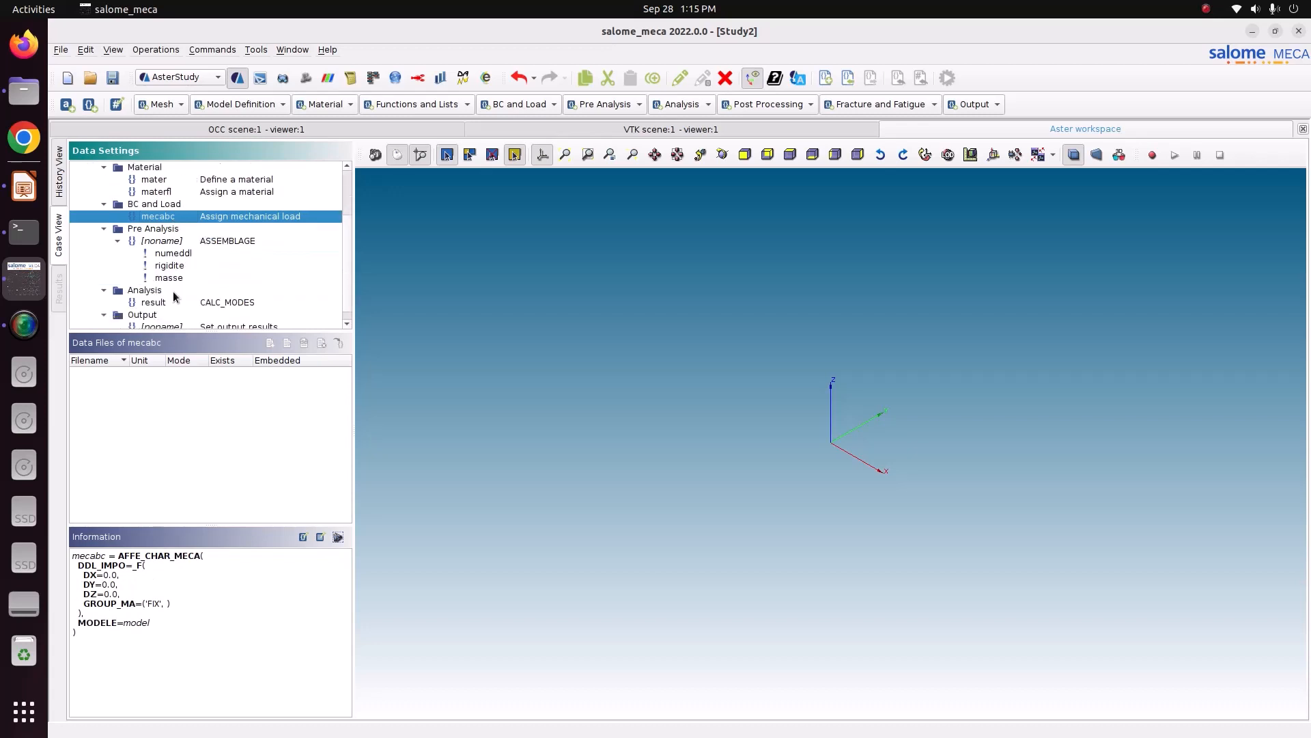
click(219, 241)
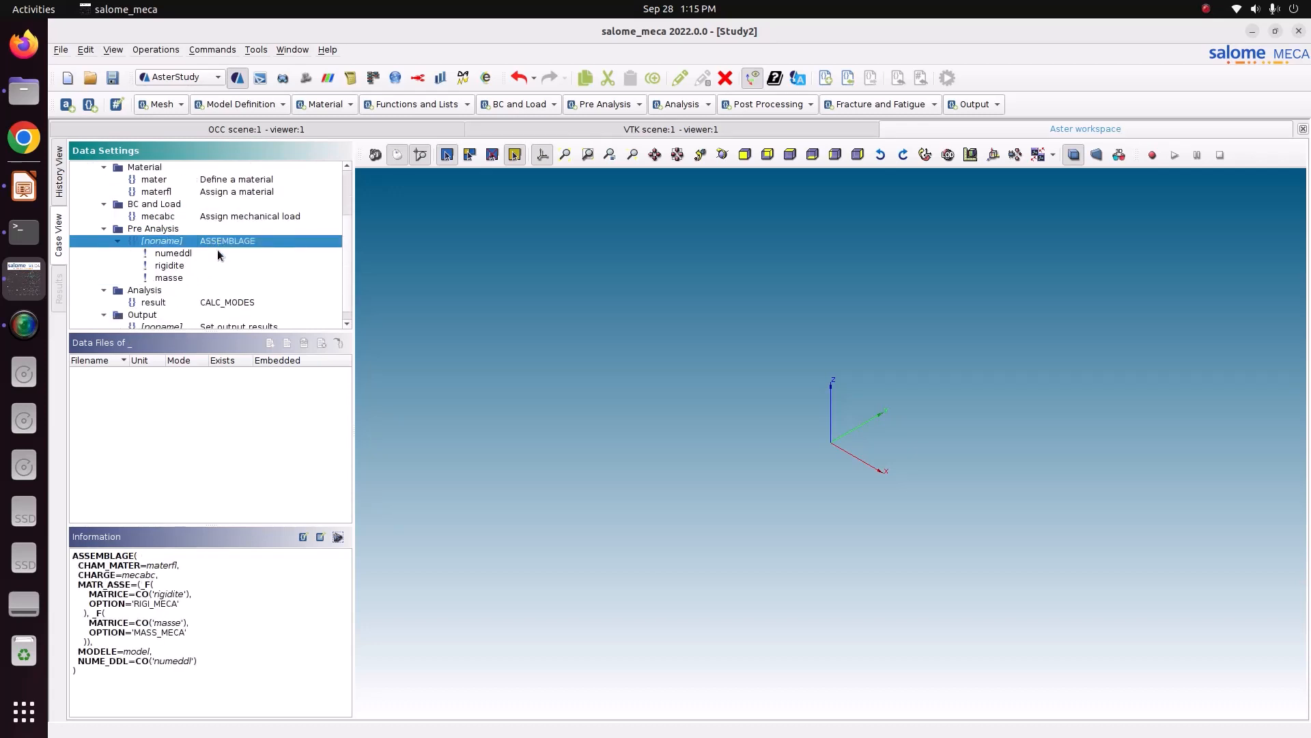
scroll(186, 276, down, 1)
click(182, 290)
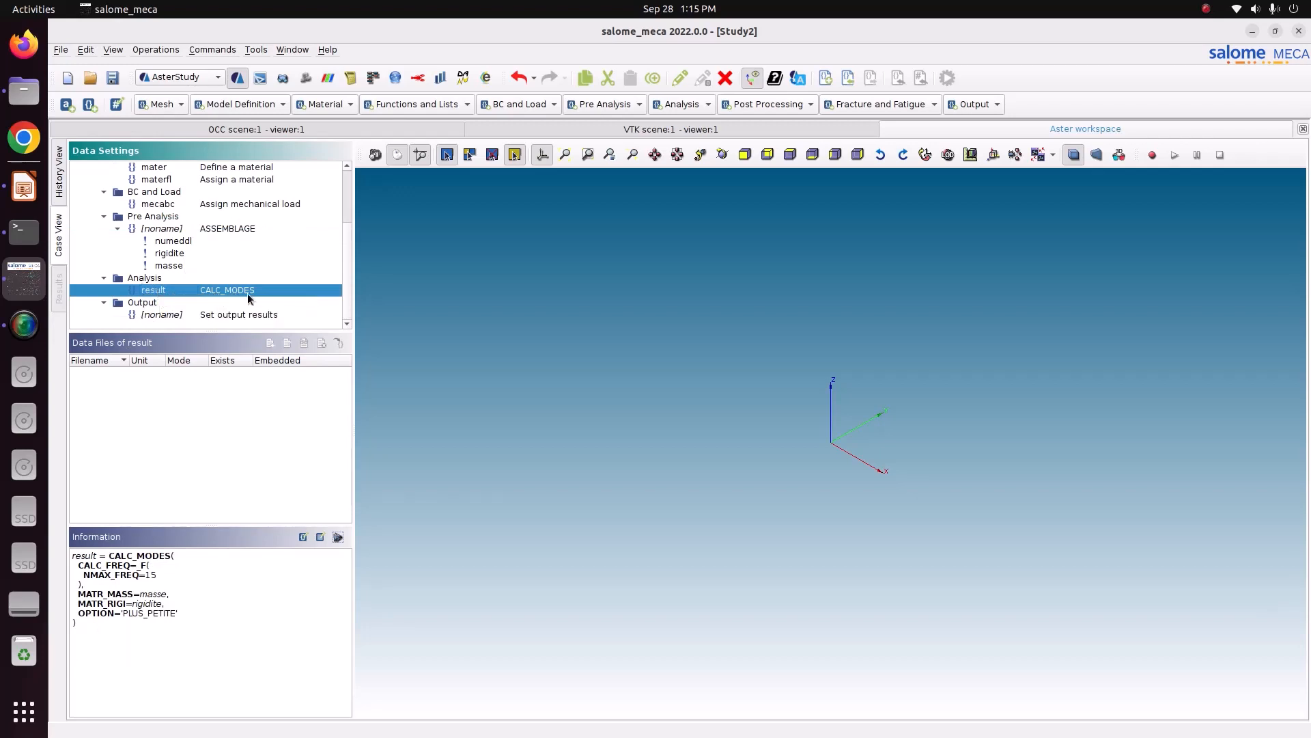
click(175, 315)
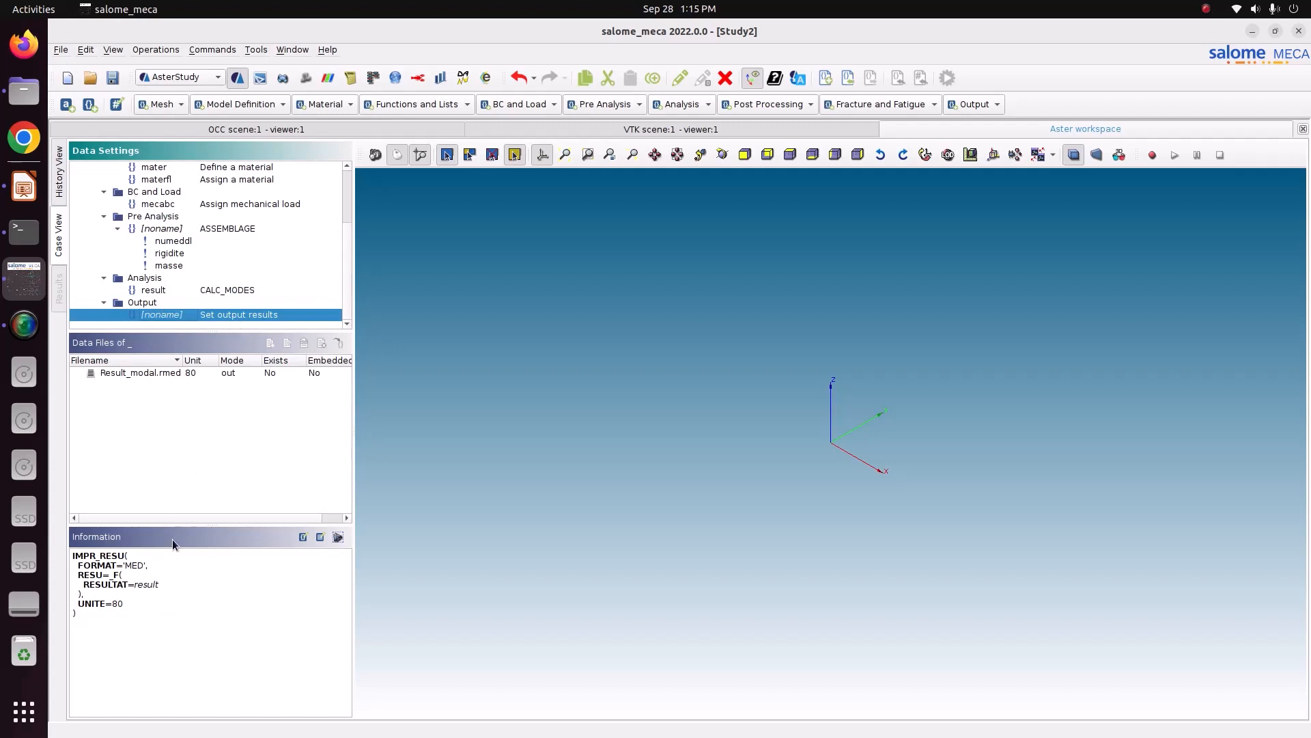
drag(126, 566, 190, 566)
Step: Save the study and mark Stage_1 of CurrentCase for execution, toggling its Reusable option
click(112, 77)
scroll(272, 274, up, 3)
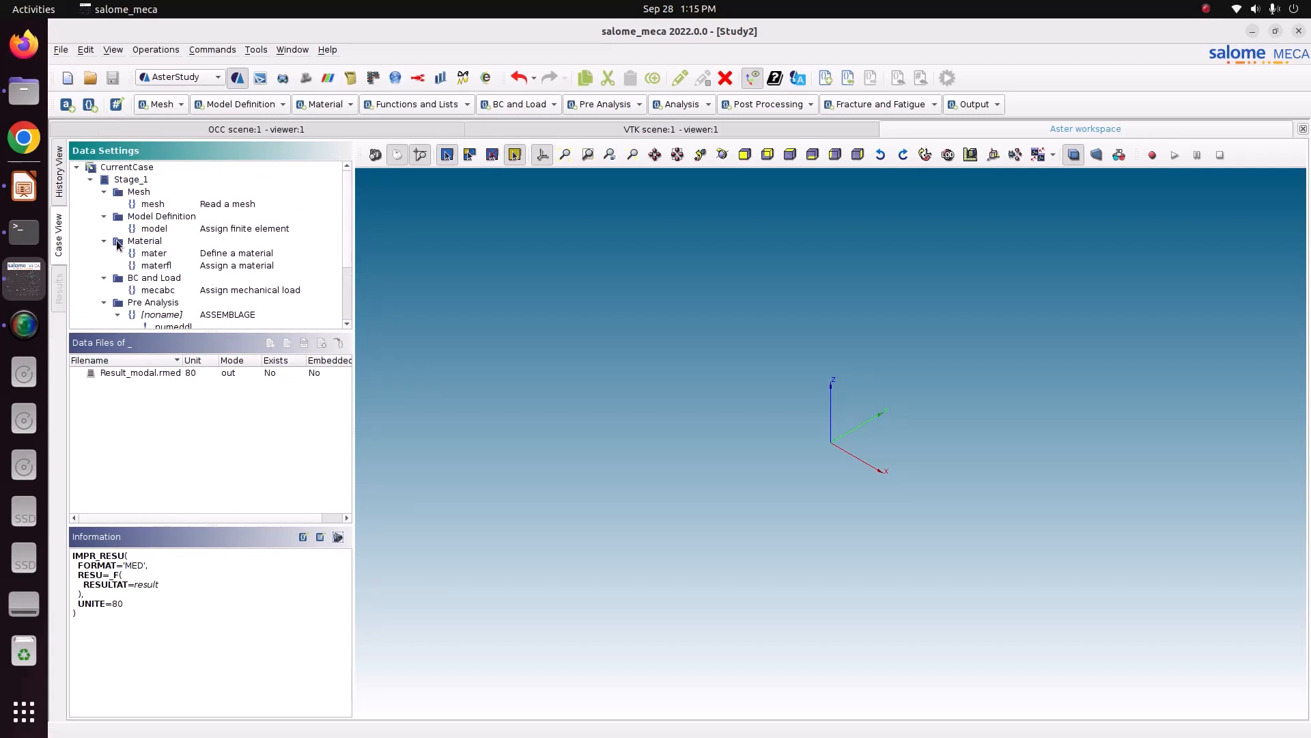
click(61, 170)
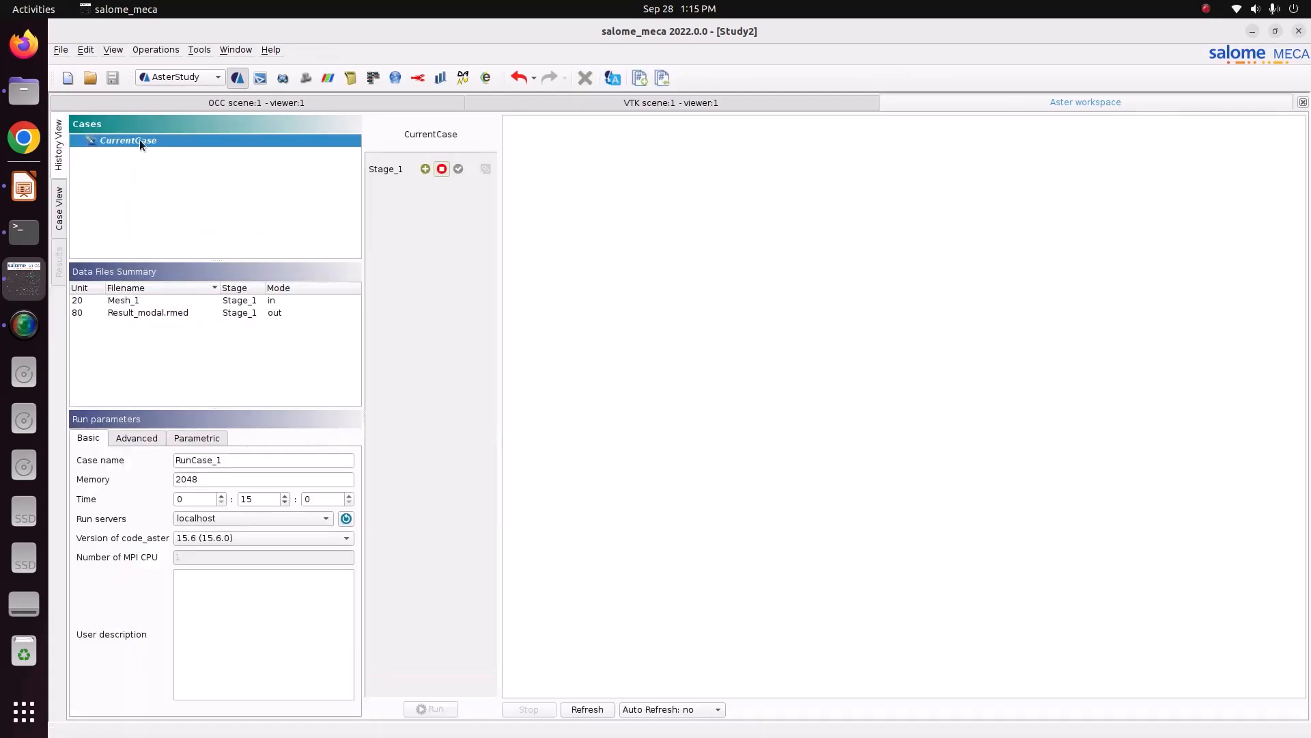
click(421, 170)
click(487, 171)
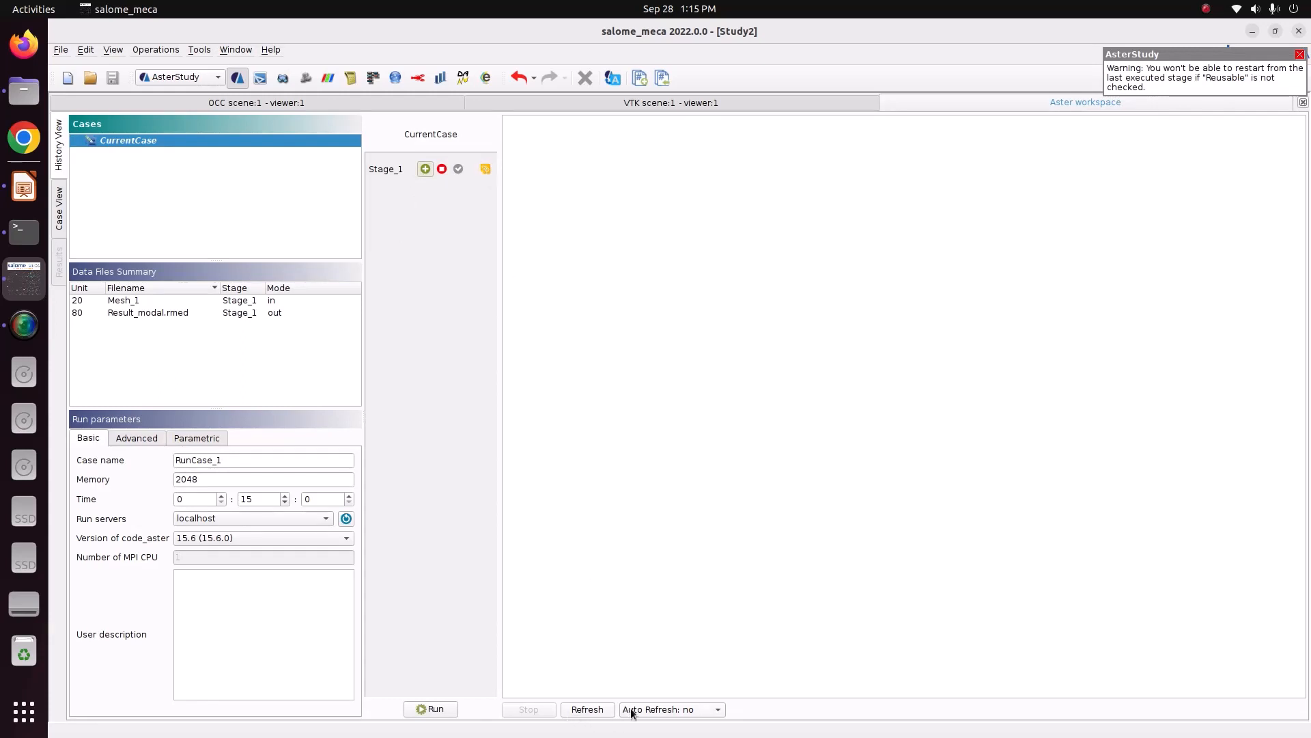
Step: Set the auto refresh interval to 5s and run Stage_1 as RunCase_1
click(654, 710)
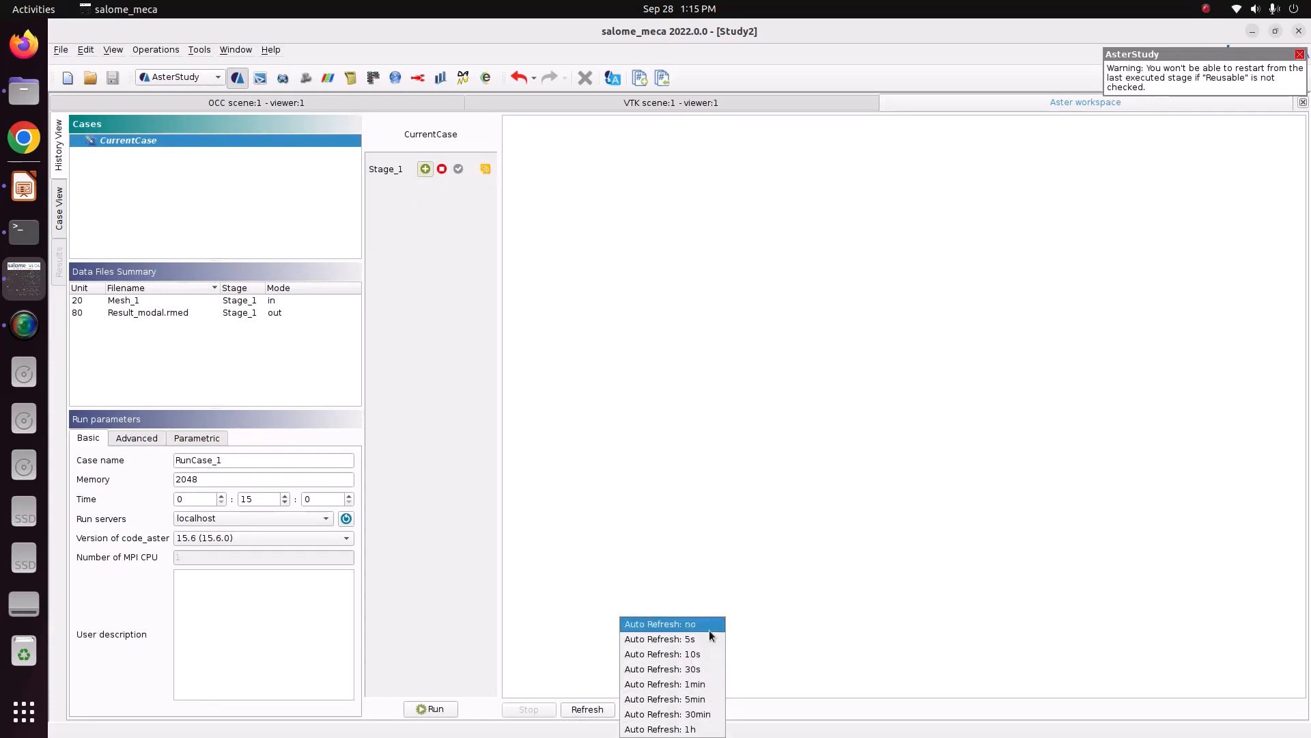
click(681, 638)
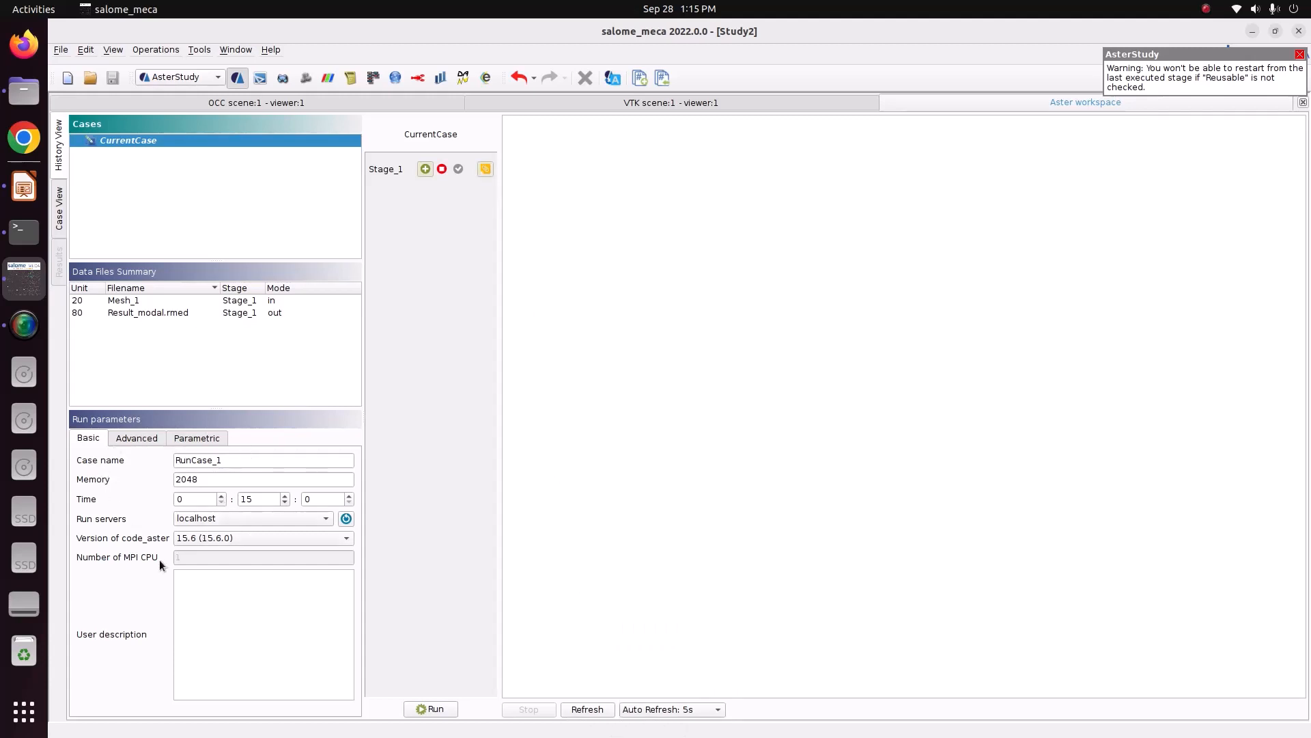
click(234, 457)
click(232, 479)
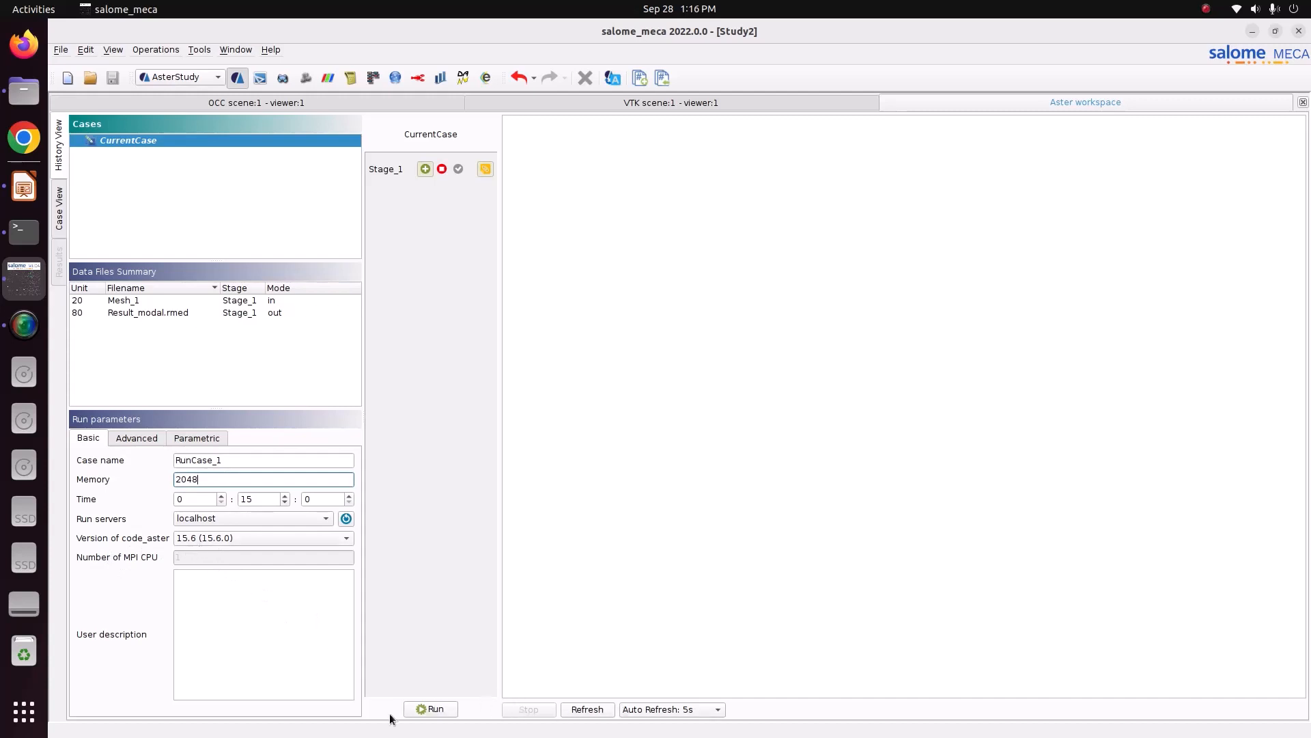
click(426, 710)
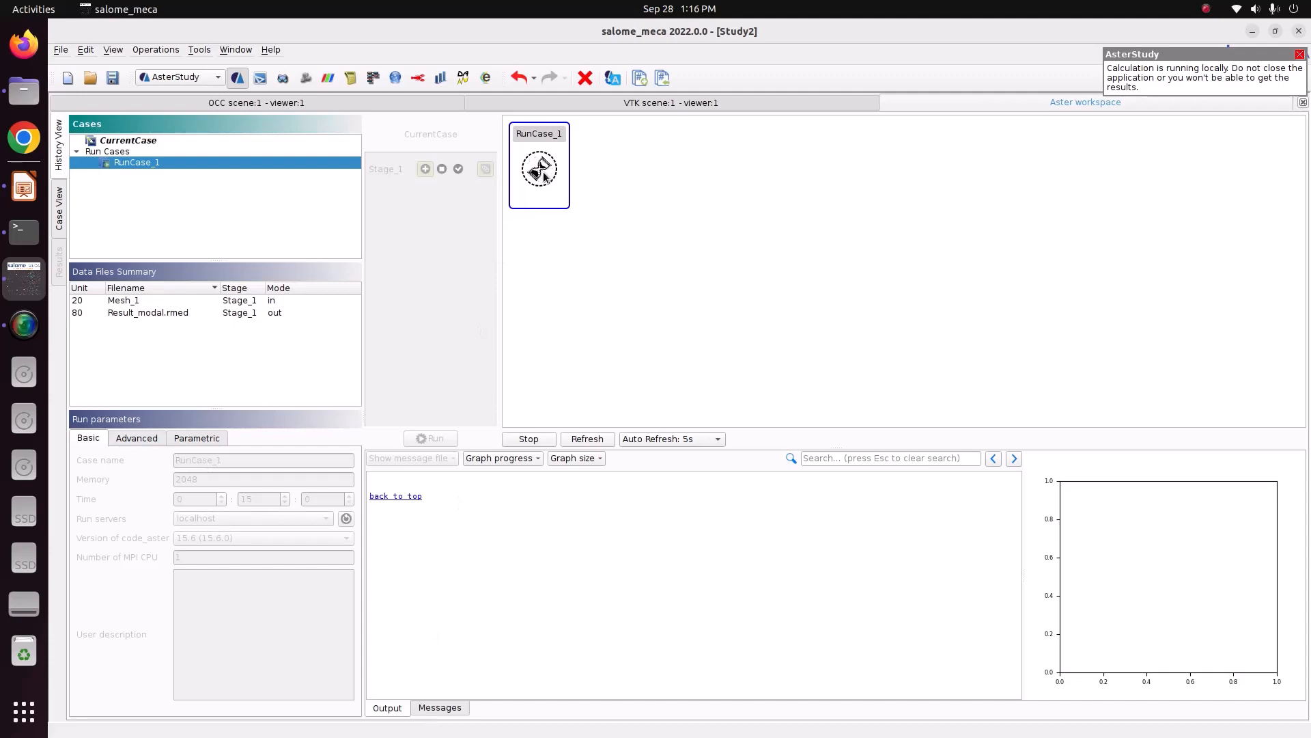
mouse_move(544, 176)
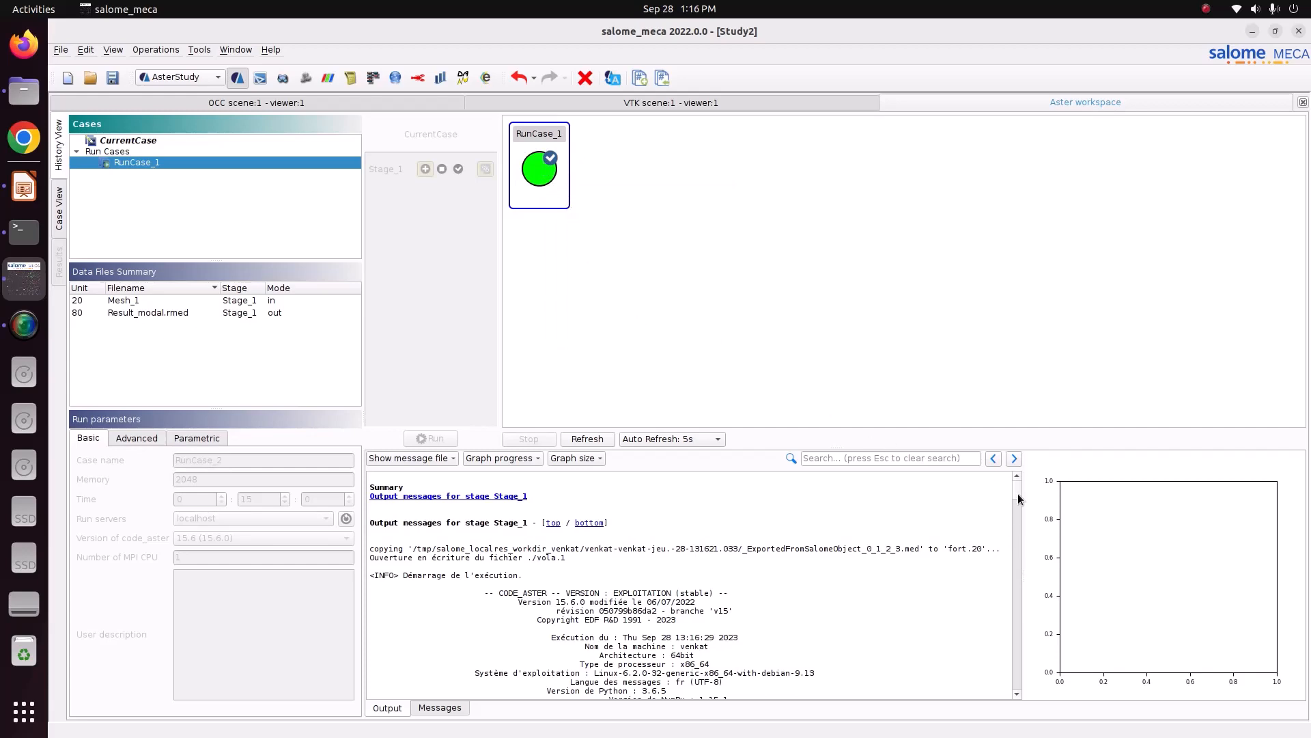
Step: Check the end of RunCase_1's output messages and save the study
drag(1018, 489, 1009, 691)
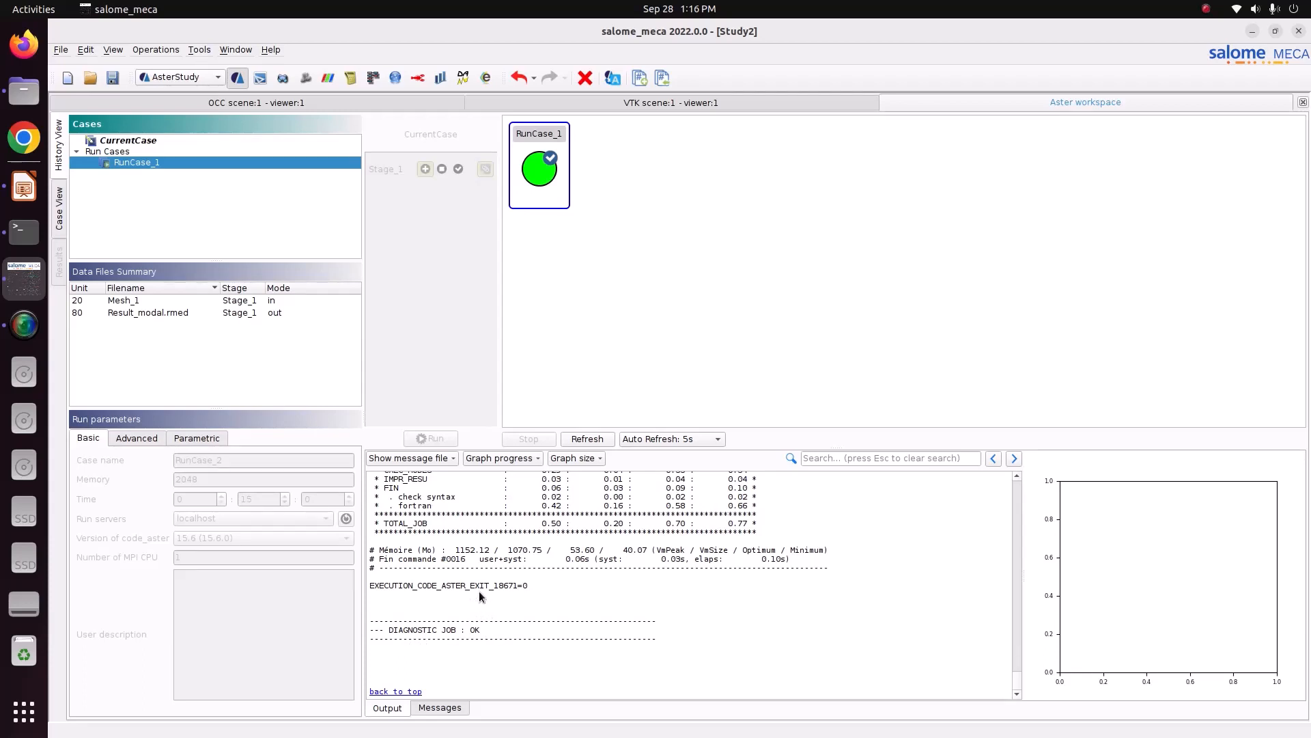
click(113, 77)
scroll(551, 514, up, 15)
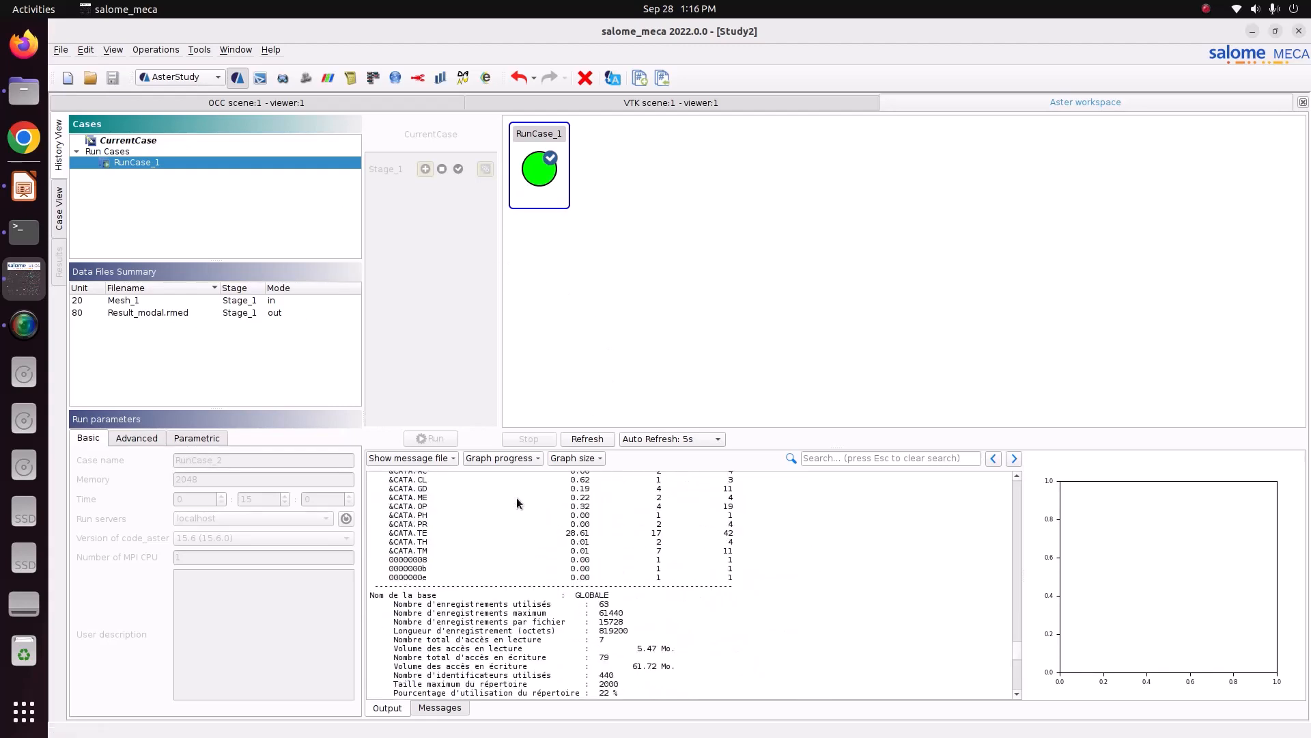
Step: Open the run's message file, examine the mode number and frequency table, and close the file
click(423, 458)
click(433, 473)
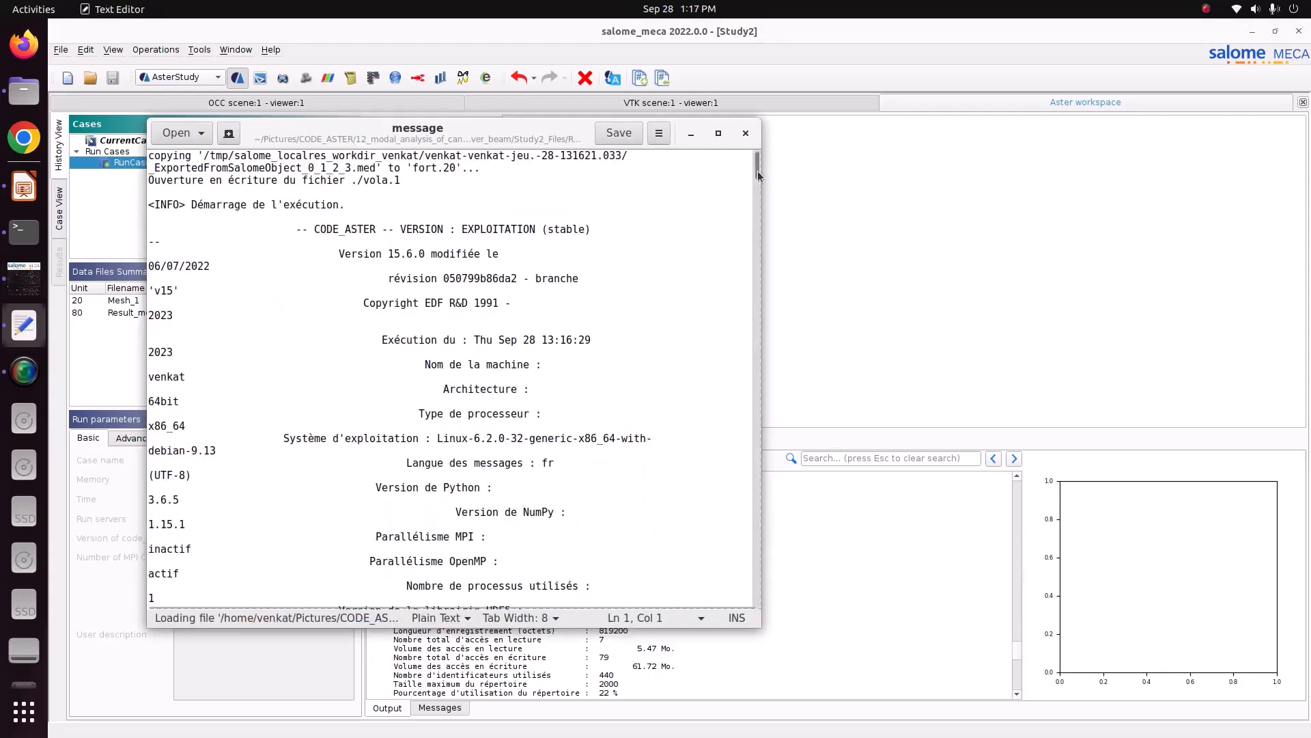
drag(758, 175, 750, 456)
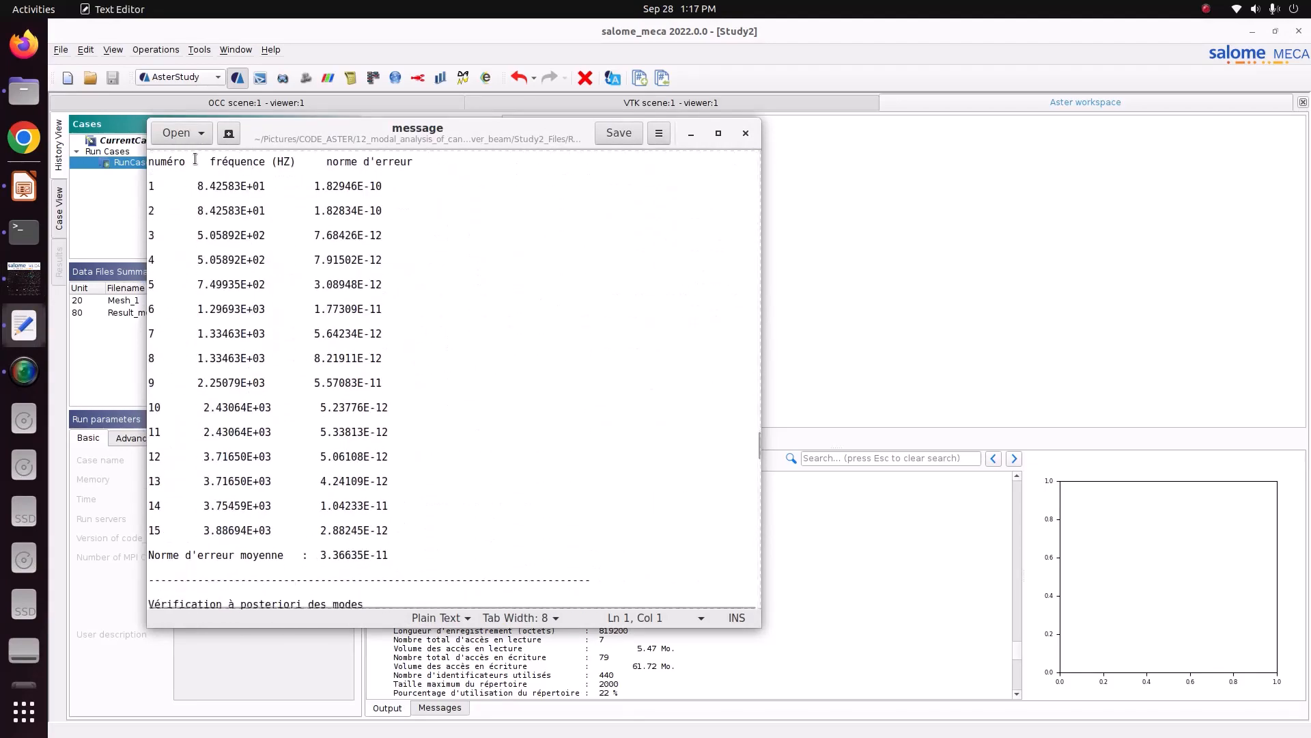
drag(152, 162, 283, 168)
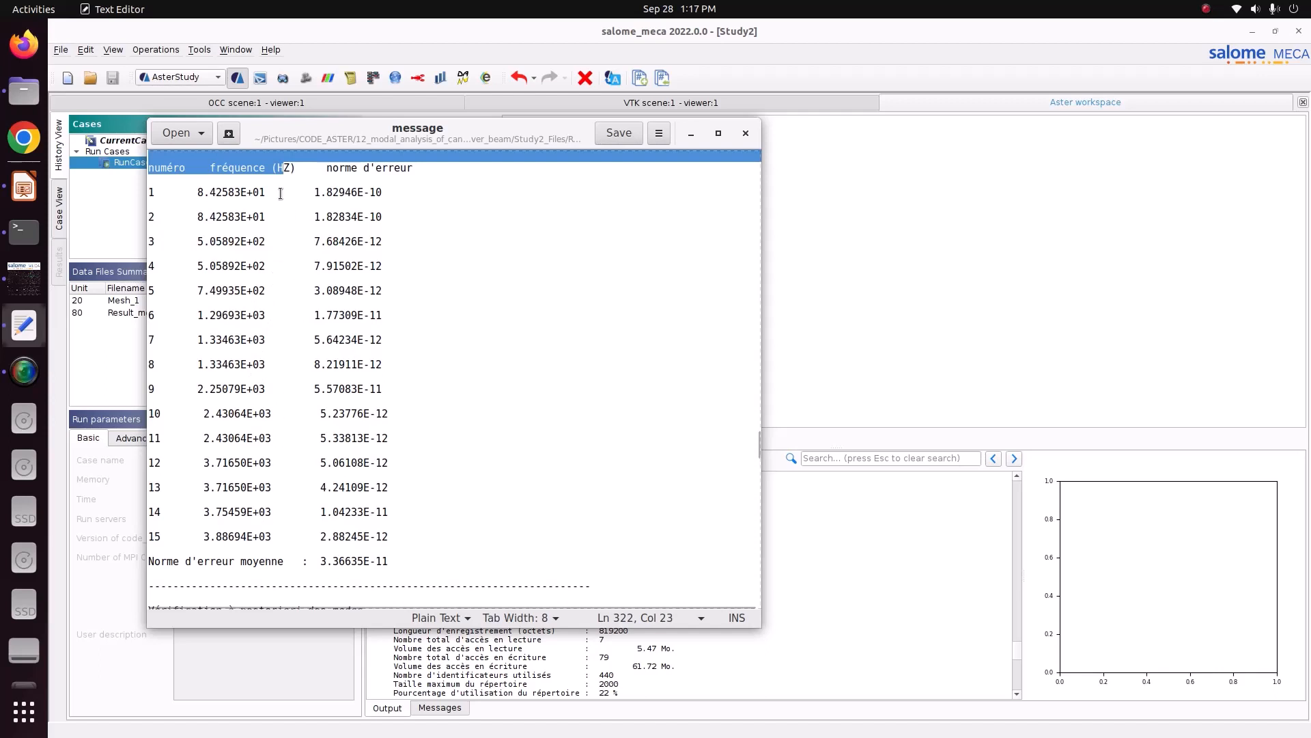
drag(284, 193, 174, 194)
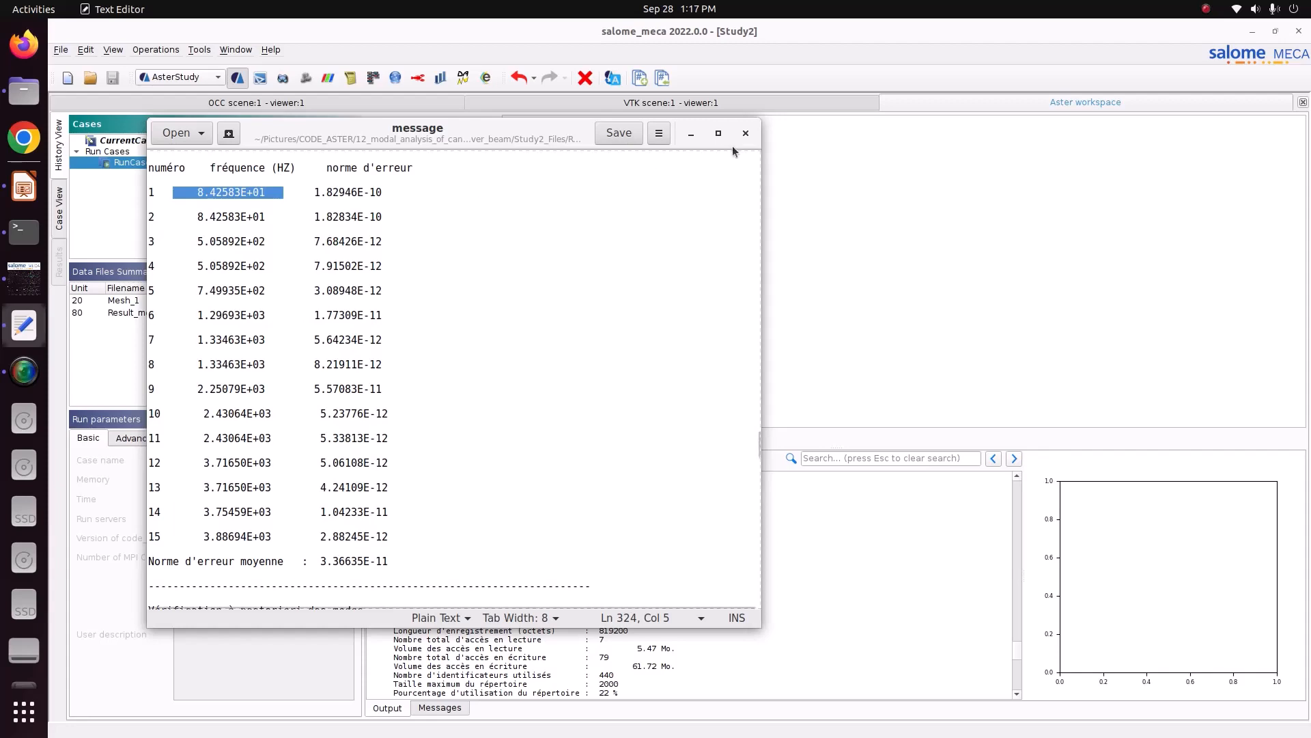
click(745, 133)
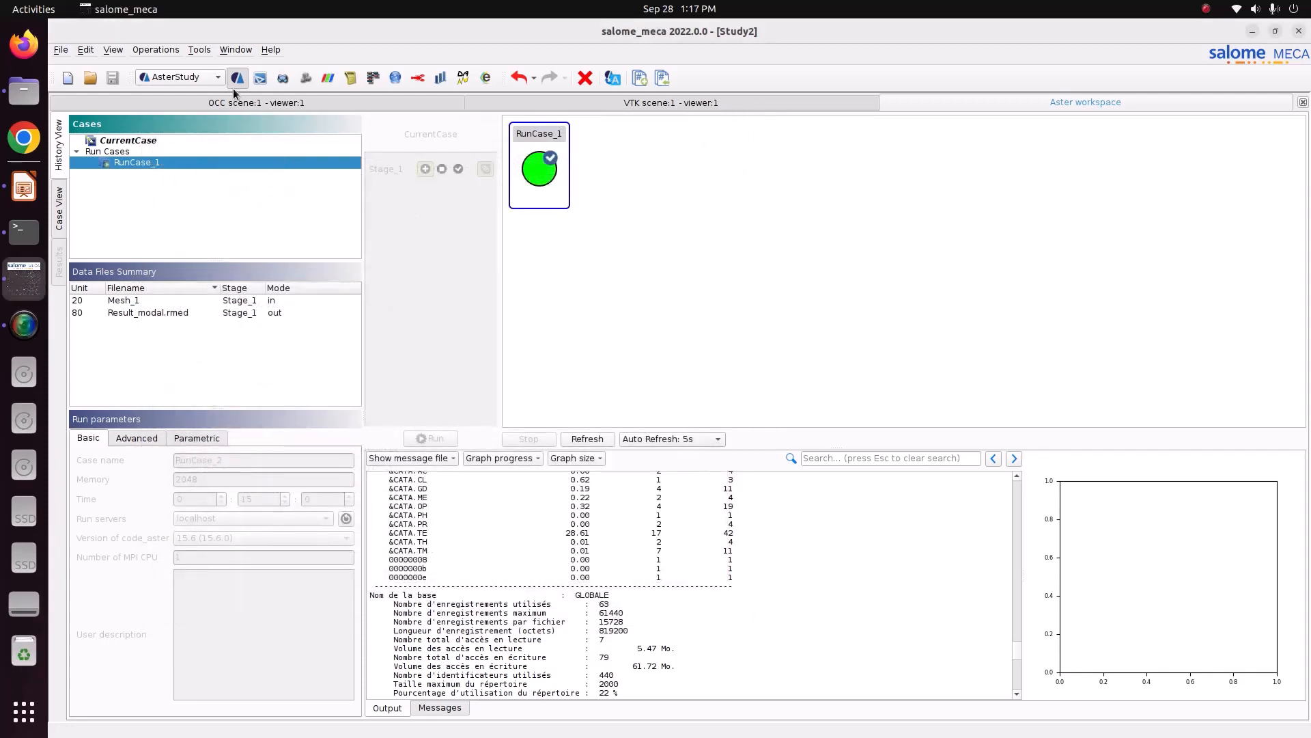
Step: Switch to the ParaVIS module and start opening a file under the builtin pipeline source
click(208, 77)
click(194, 138)
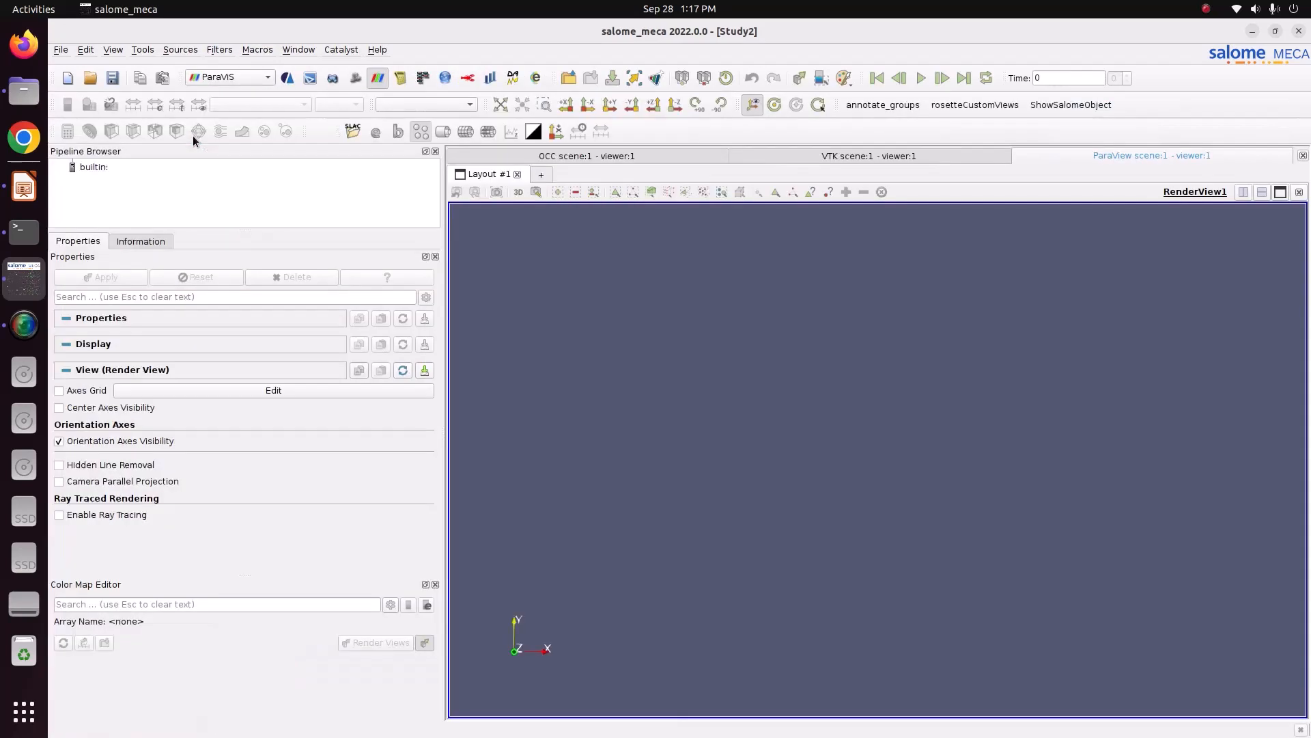
right_click(110, 172)
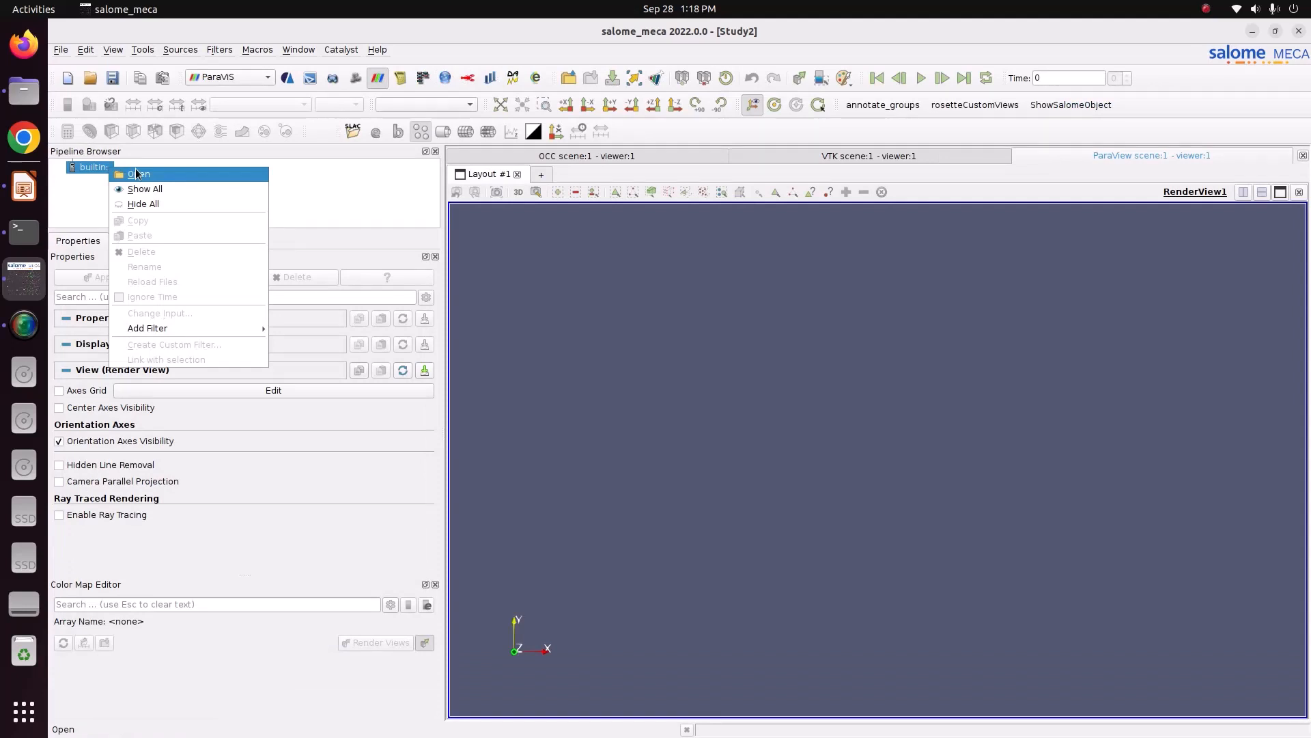
click(91, 169)
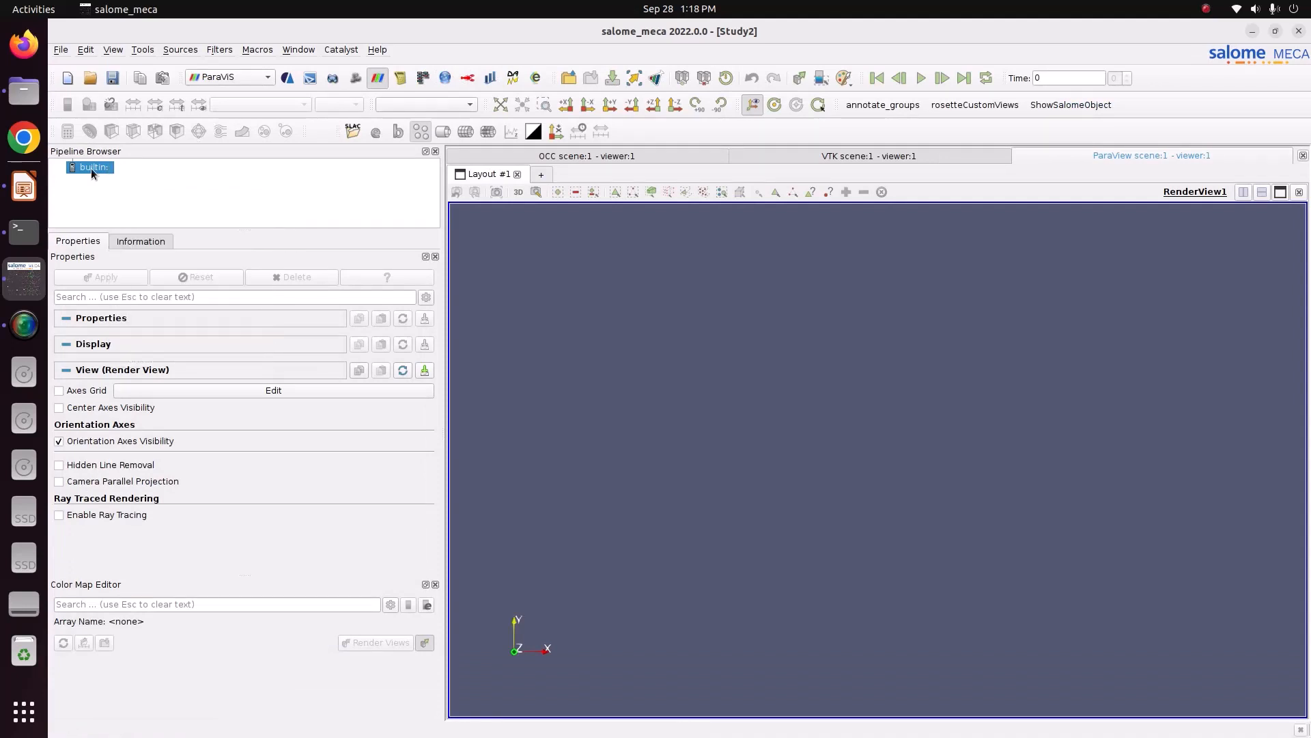
right_click(91, 170)
click(115, 182)
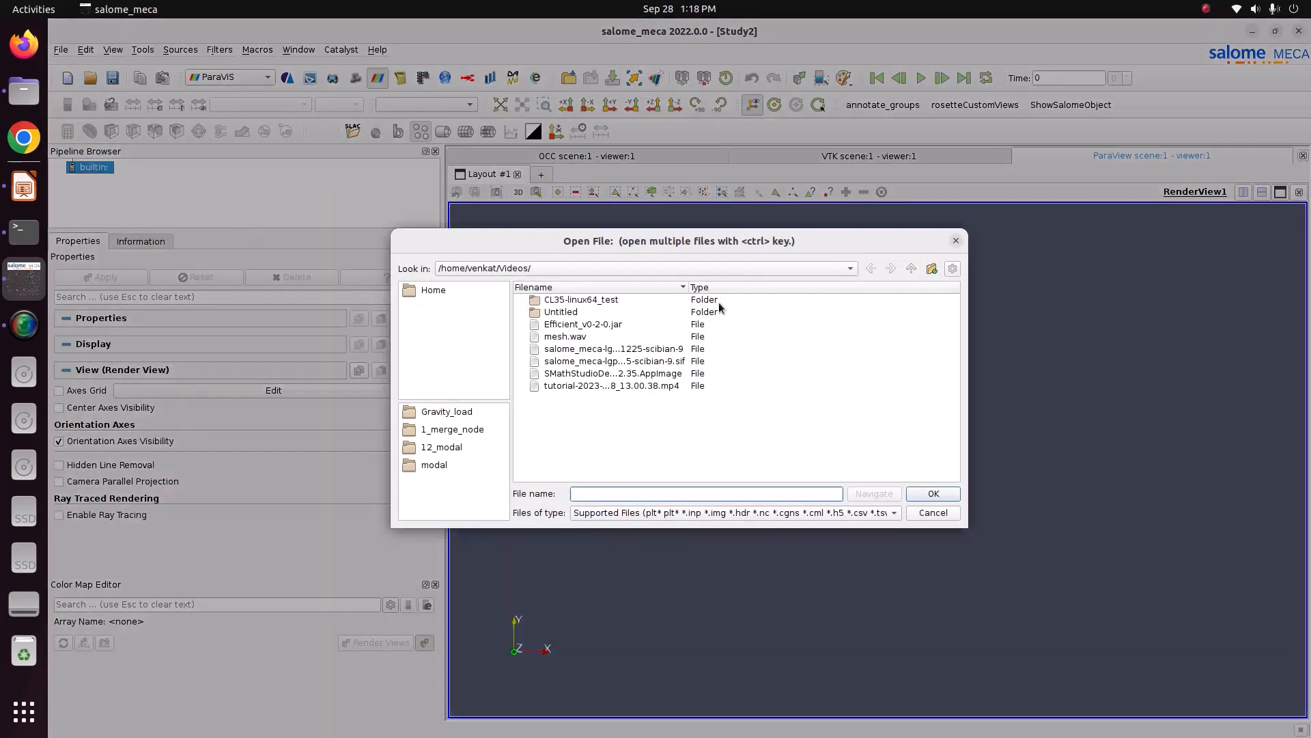
Step: Load Result_modal.rmed from the Pictures/CODE_ASTER/12_modal_analysis_of_cantilever_beam folder and display it with its result__DEPL field
click(682, 268)
click(579, 254)
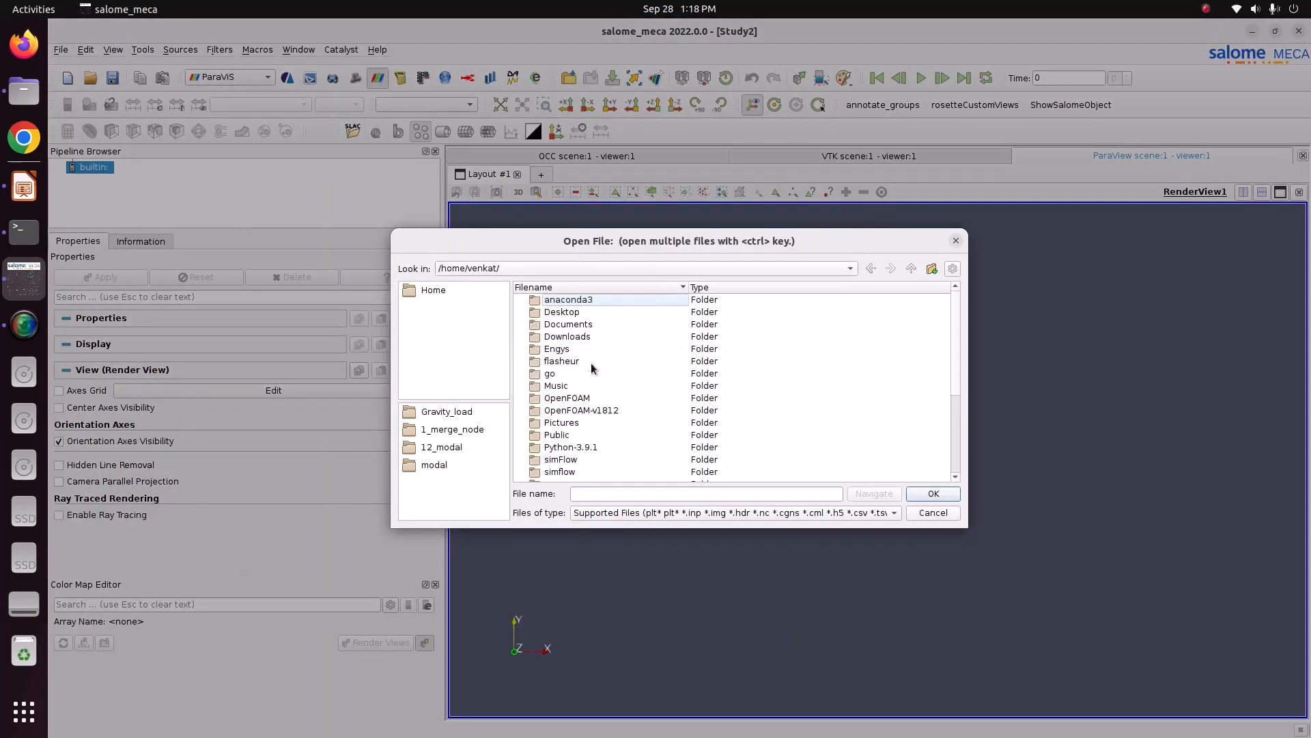
double_click(571, 425)
double_click(581, 302)
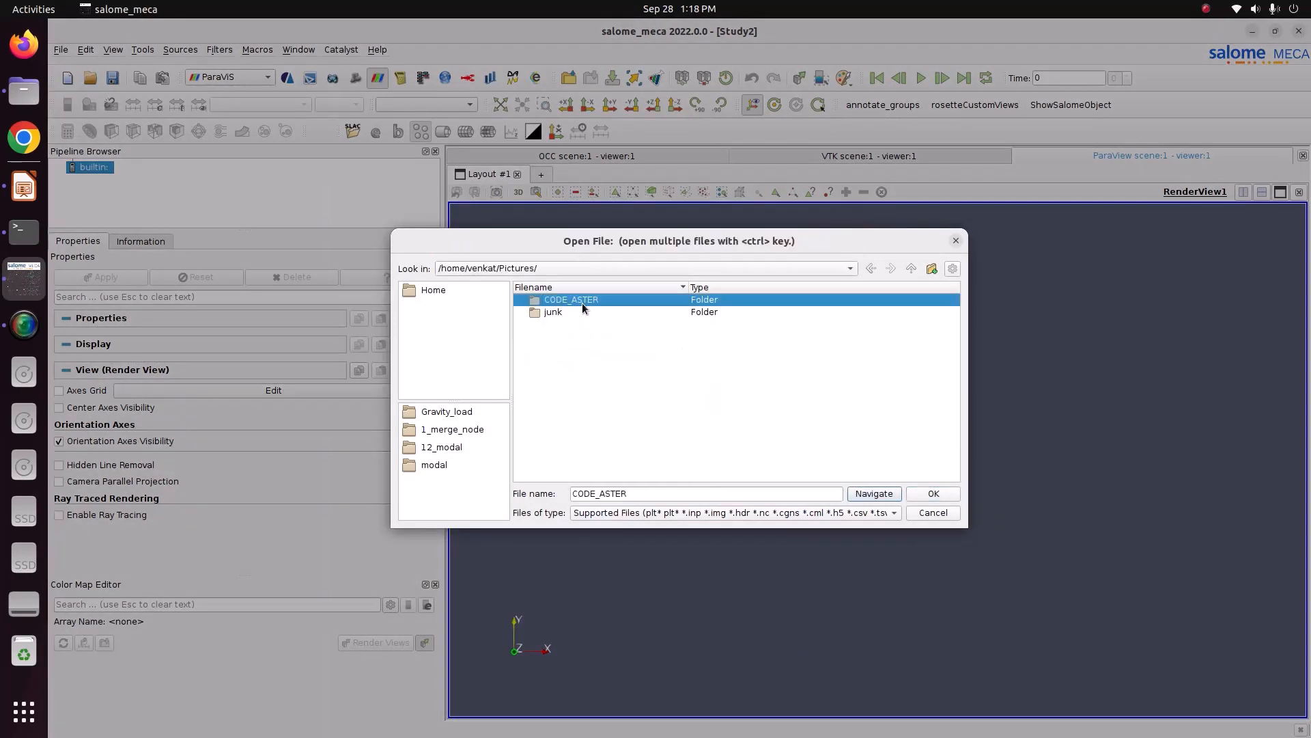
double_click(582, 300)
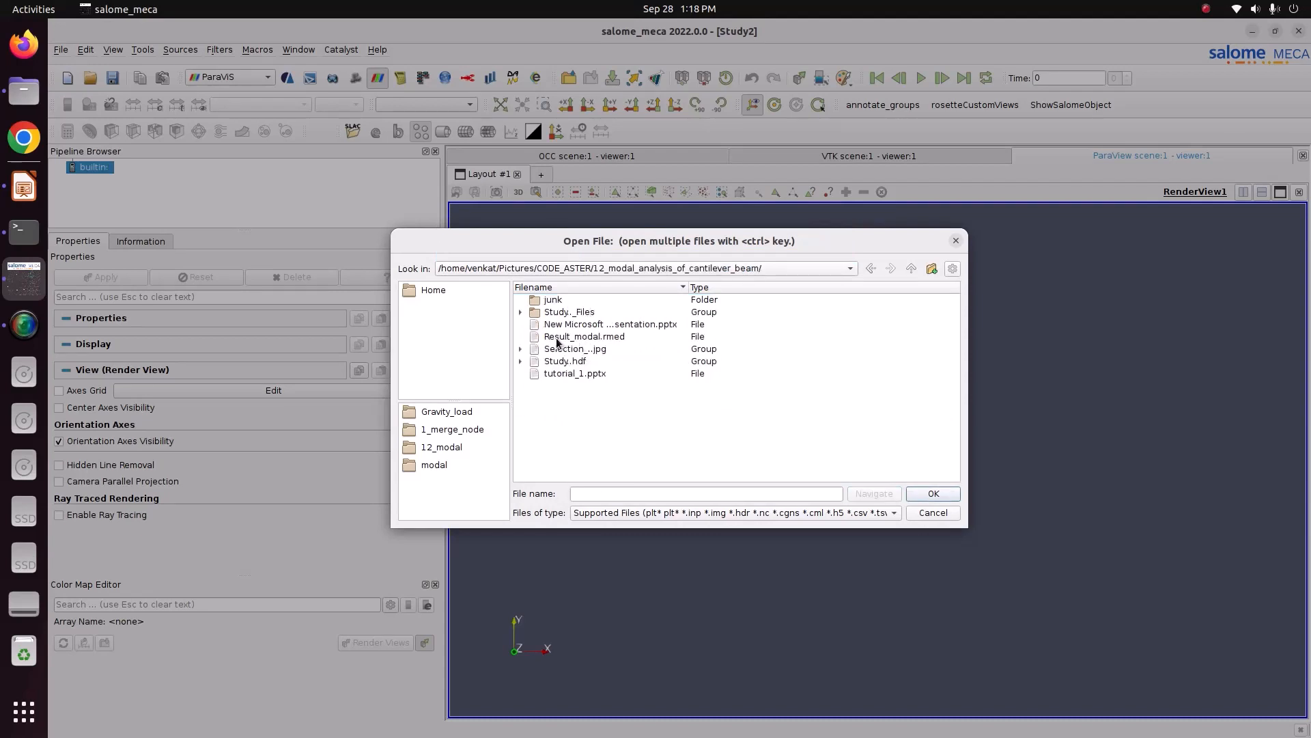
click(590, 339)
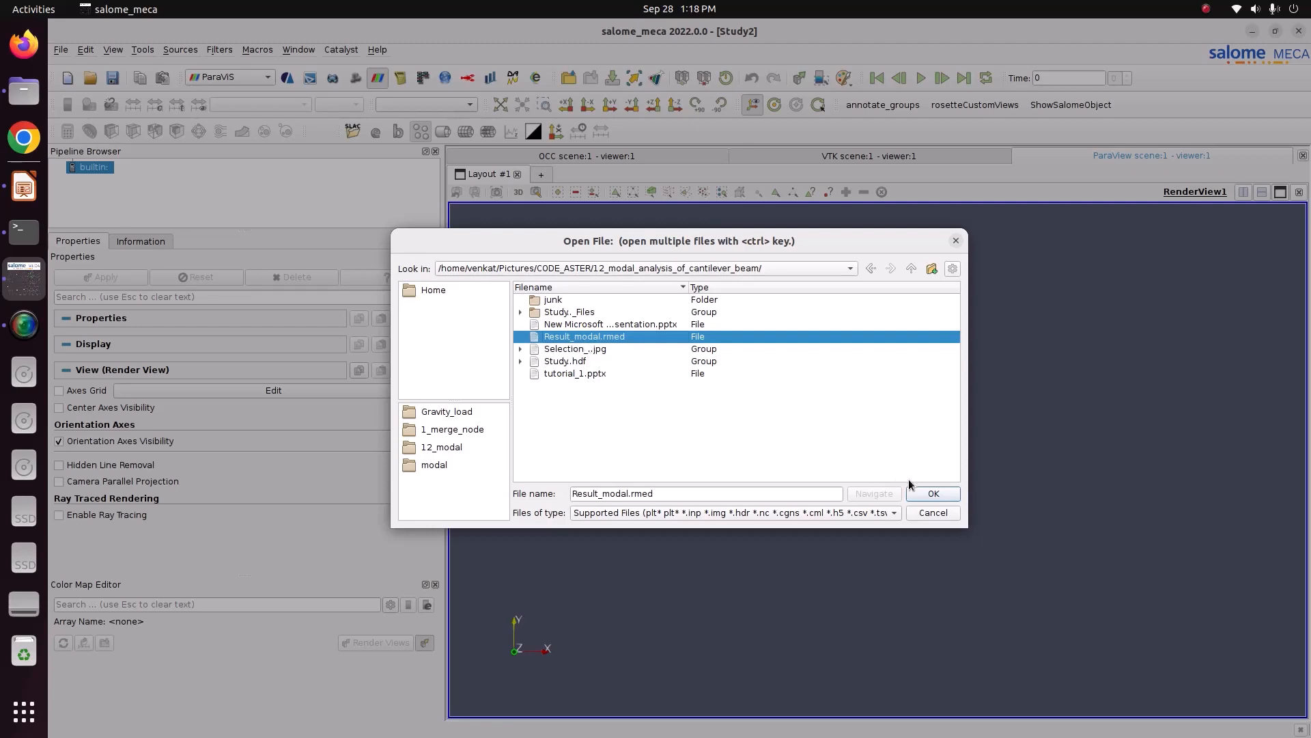
click(926, 493)
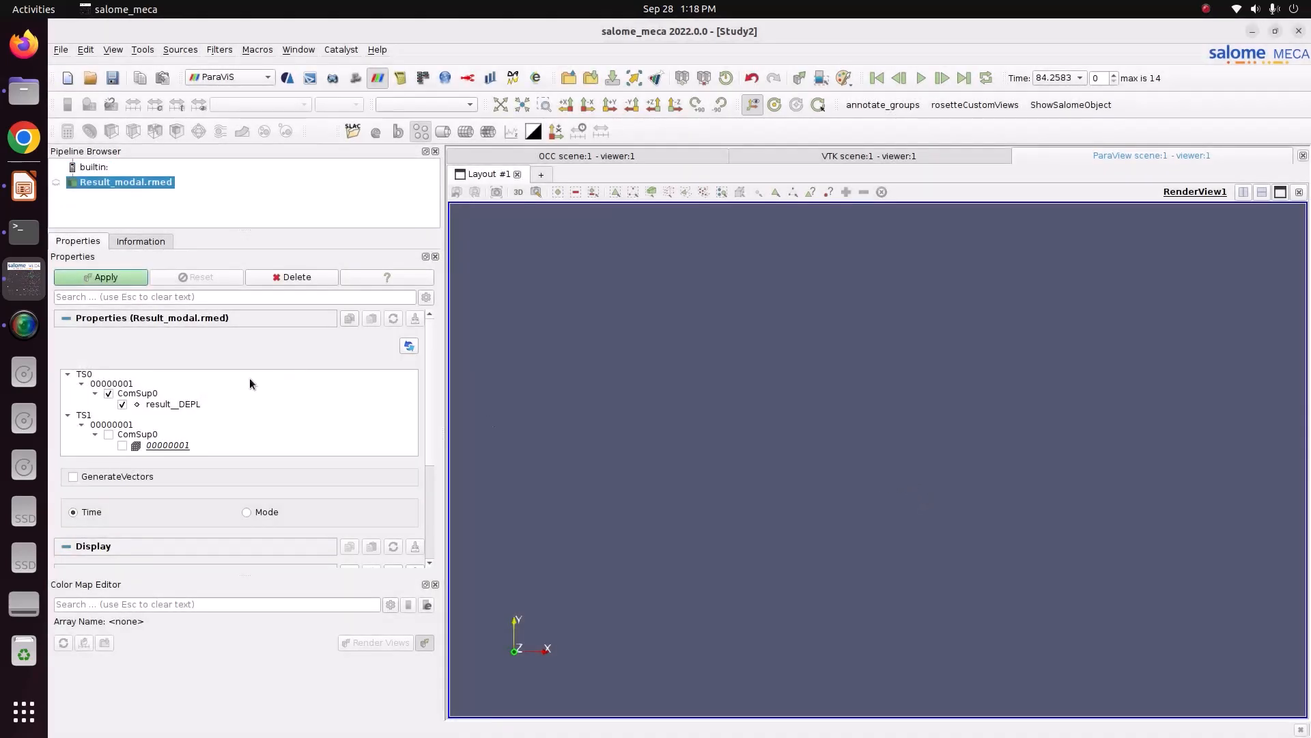
click(123, 282)
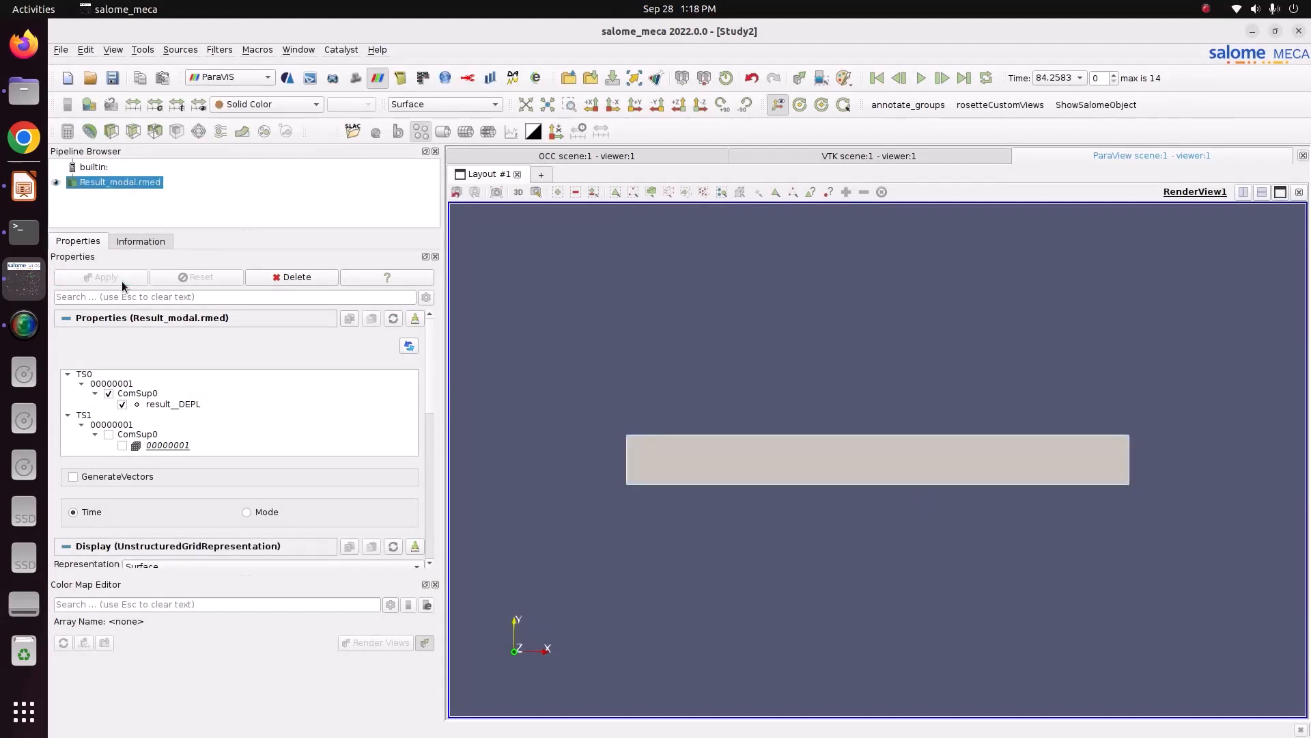
Step: Color the beam by result__DEPL and place the color legend at the upper left of the render view
drag(969, 298, 952, 326)
click(269, 105)
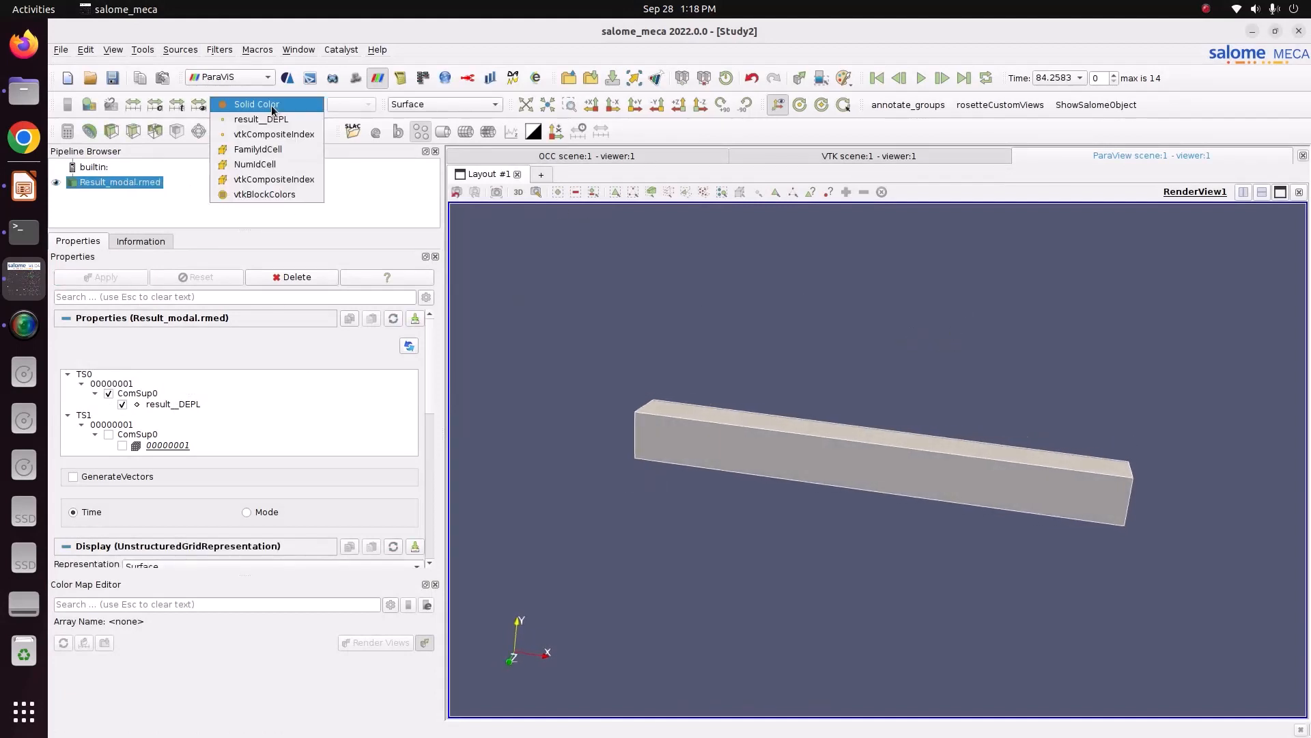
click(261, 118)
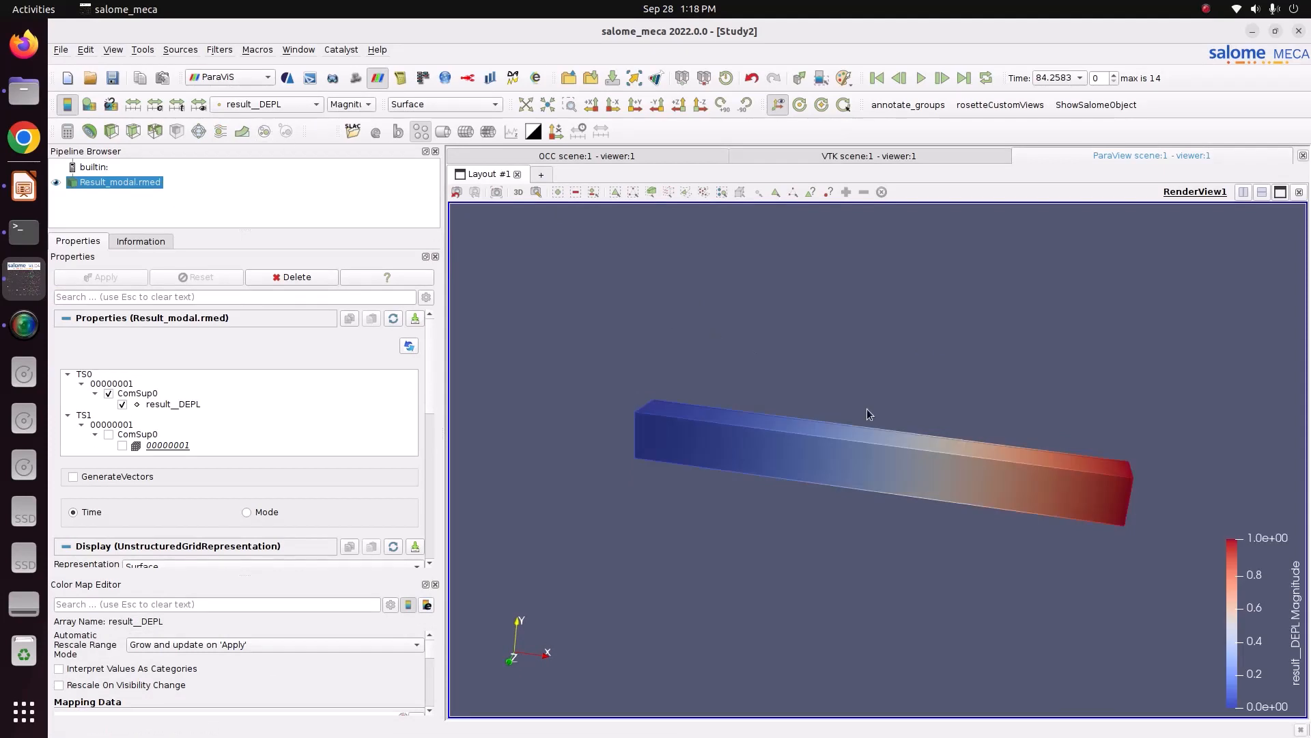
drag(1232, 621, 512, 314)
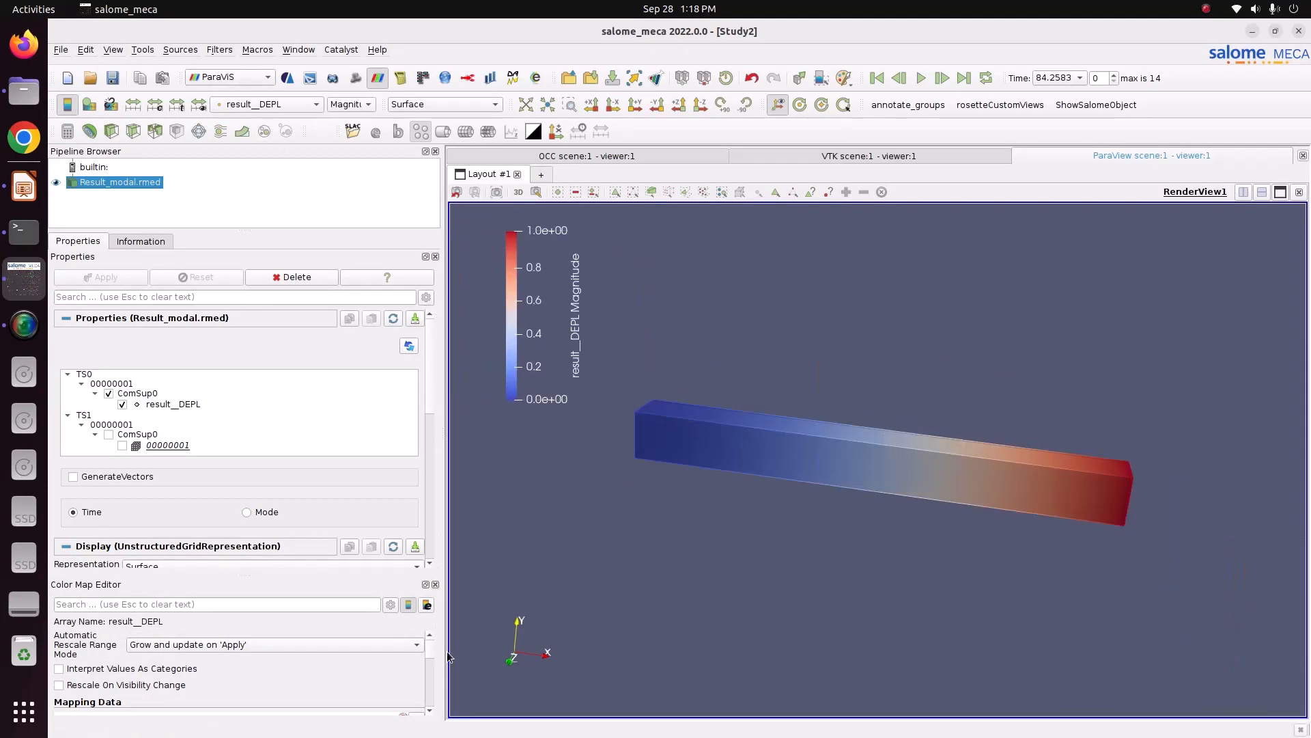
Step: Apply a blue-to-red color preset from the Rainbow group to the result__DEPL color map
scroll(433, 656, down, 5)
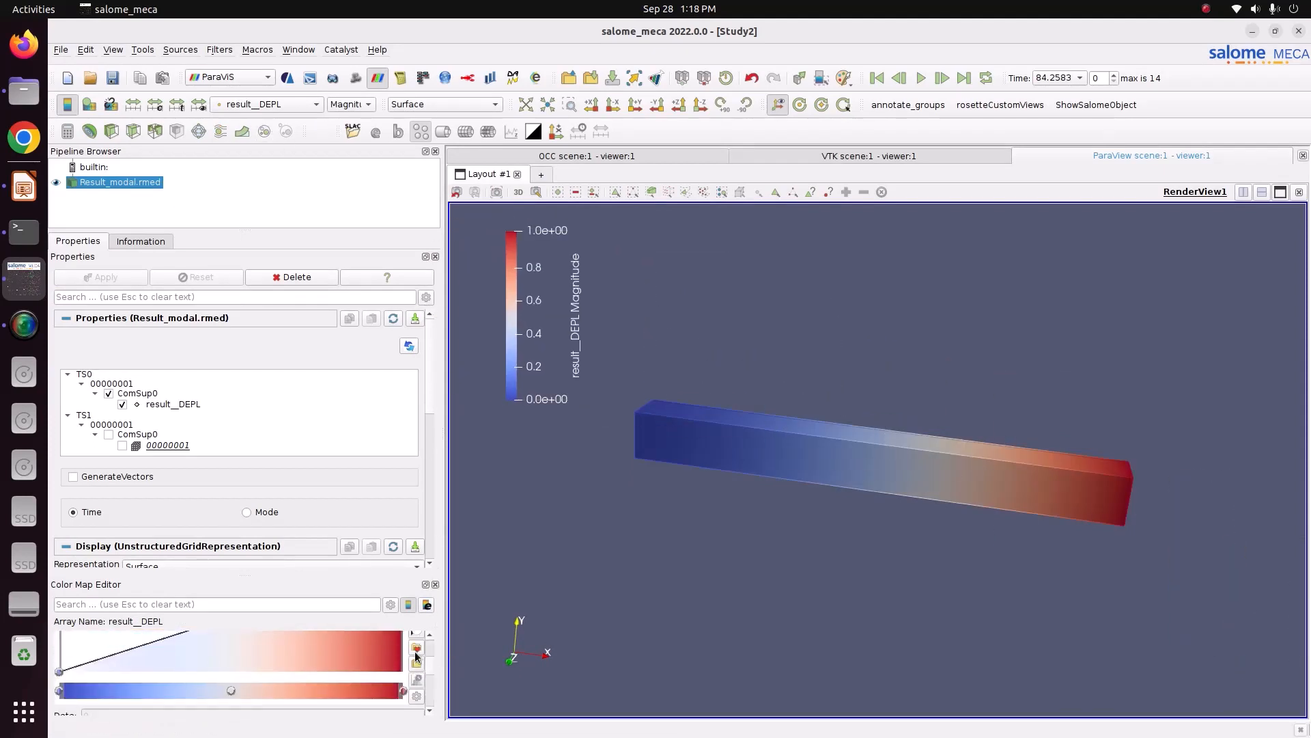
click(416, 655)
click(881, 191)
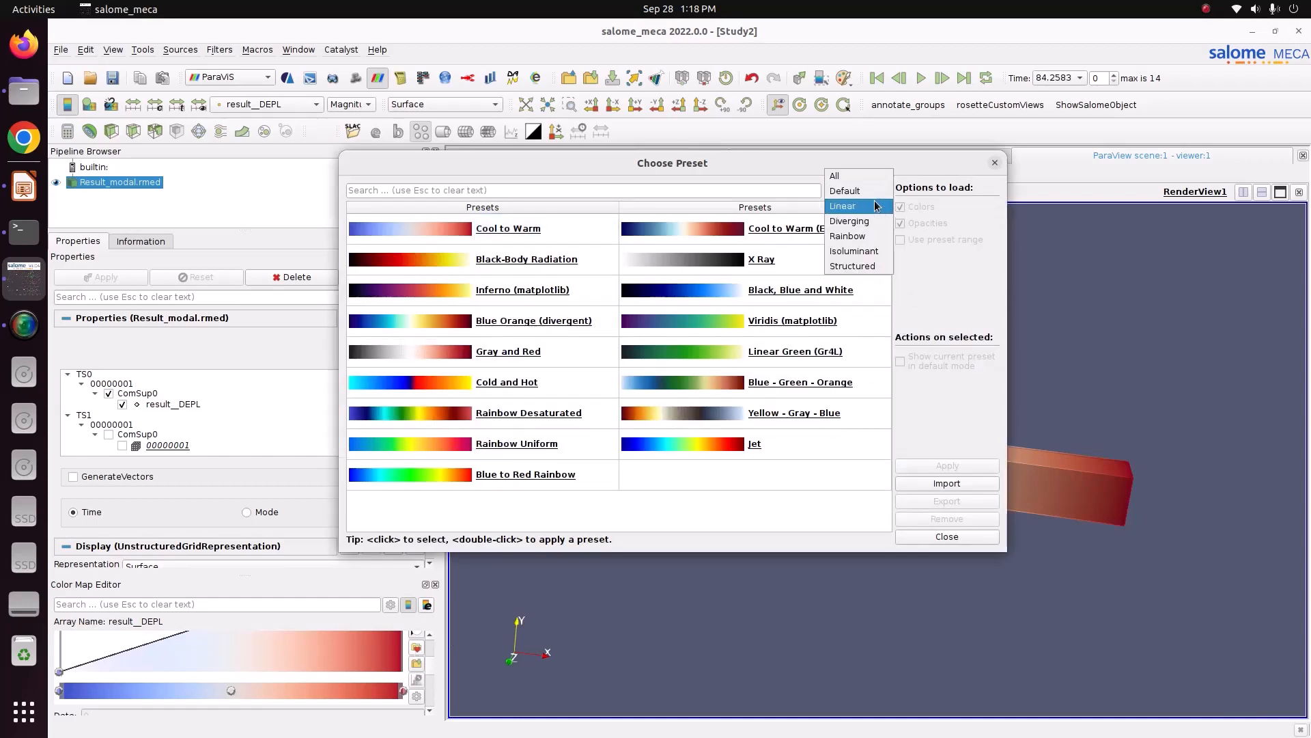
click(870, 236)
click(778, 273)
click(924, 466)
click(939, 536)
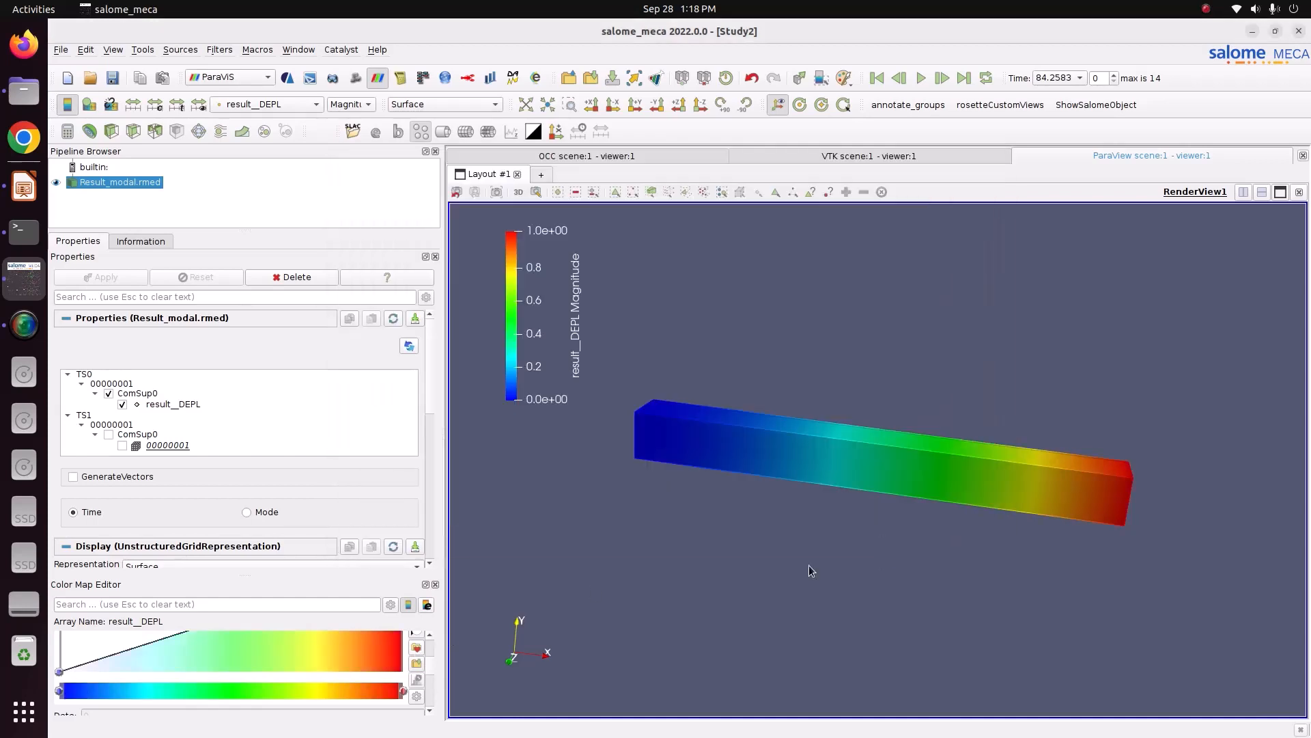
Step: Set the discretized color map's number of table values to 12
scroll(436, 663, down, 5)
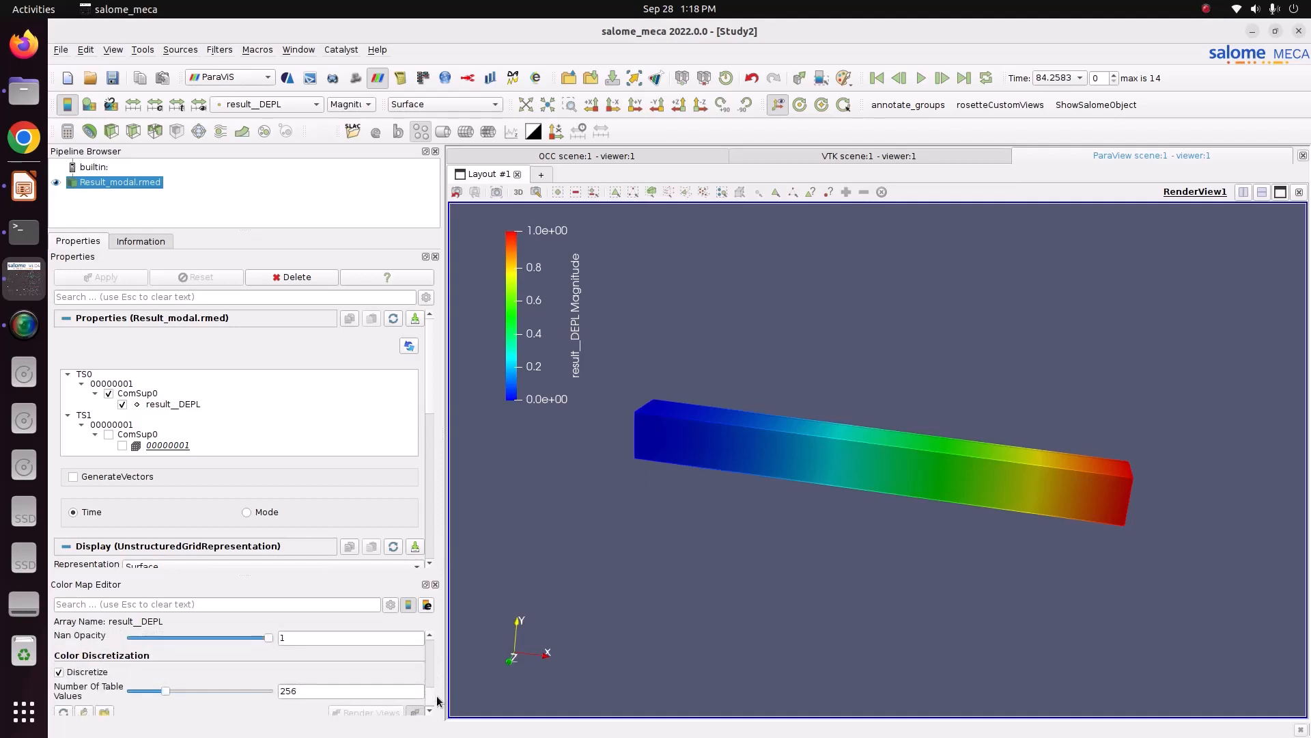
double_click(382, 687)
text(12)
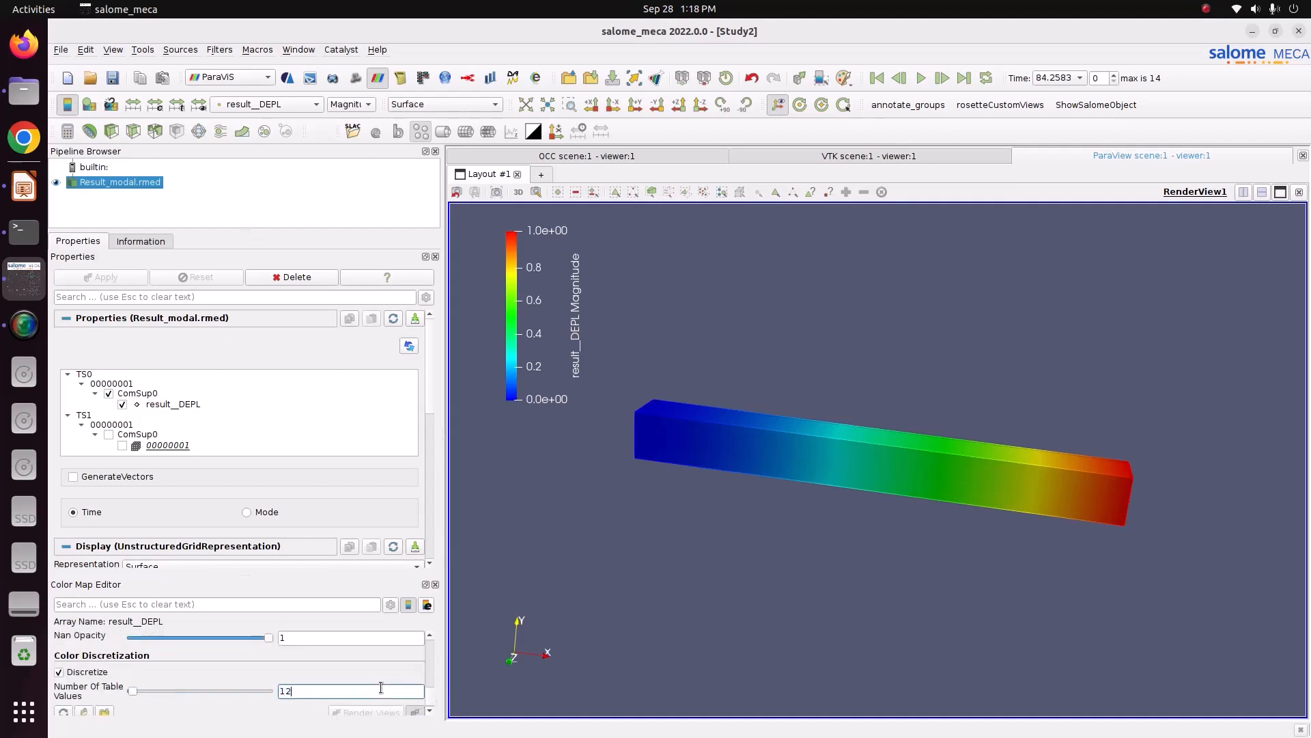
key(Return)
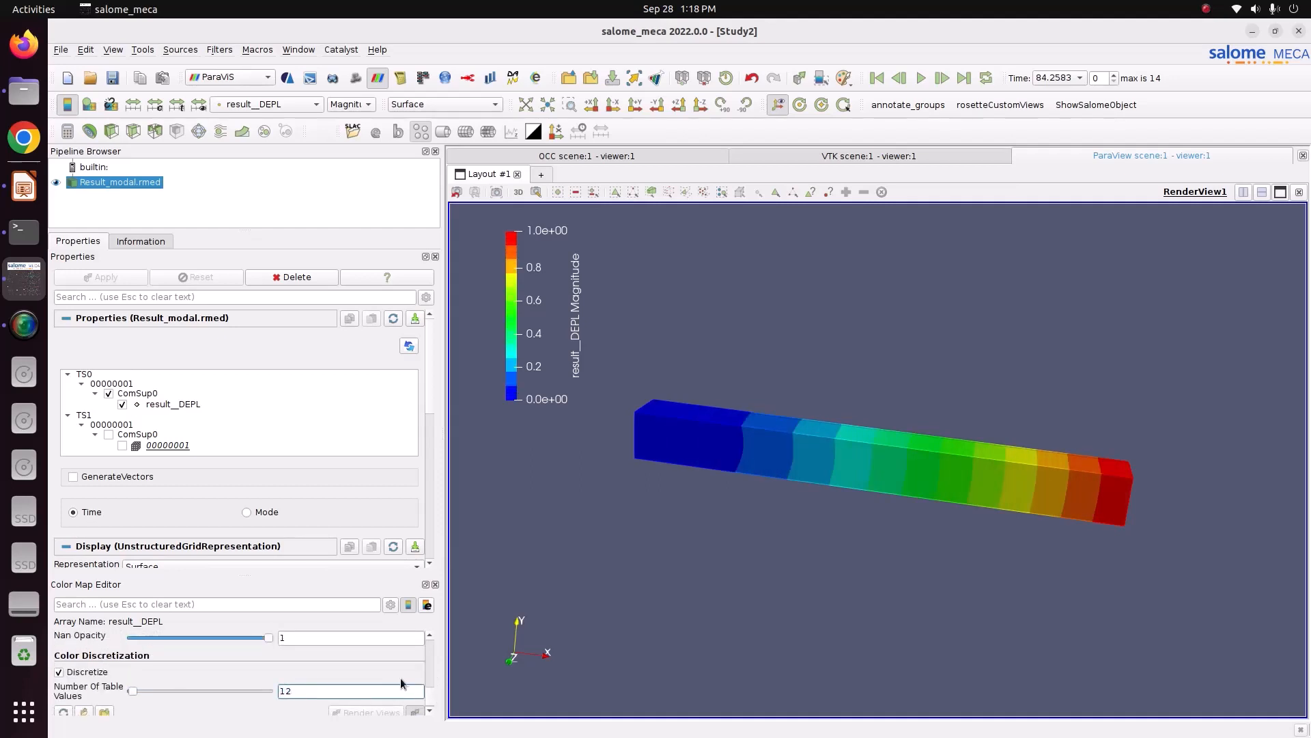
drag(746, 462, 681, 442)
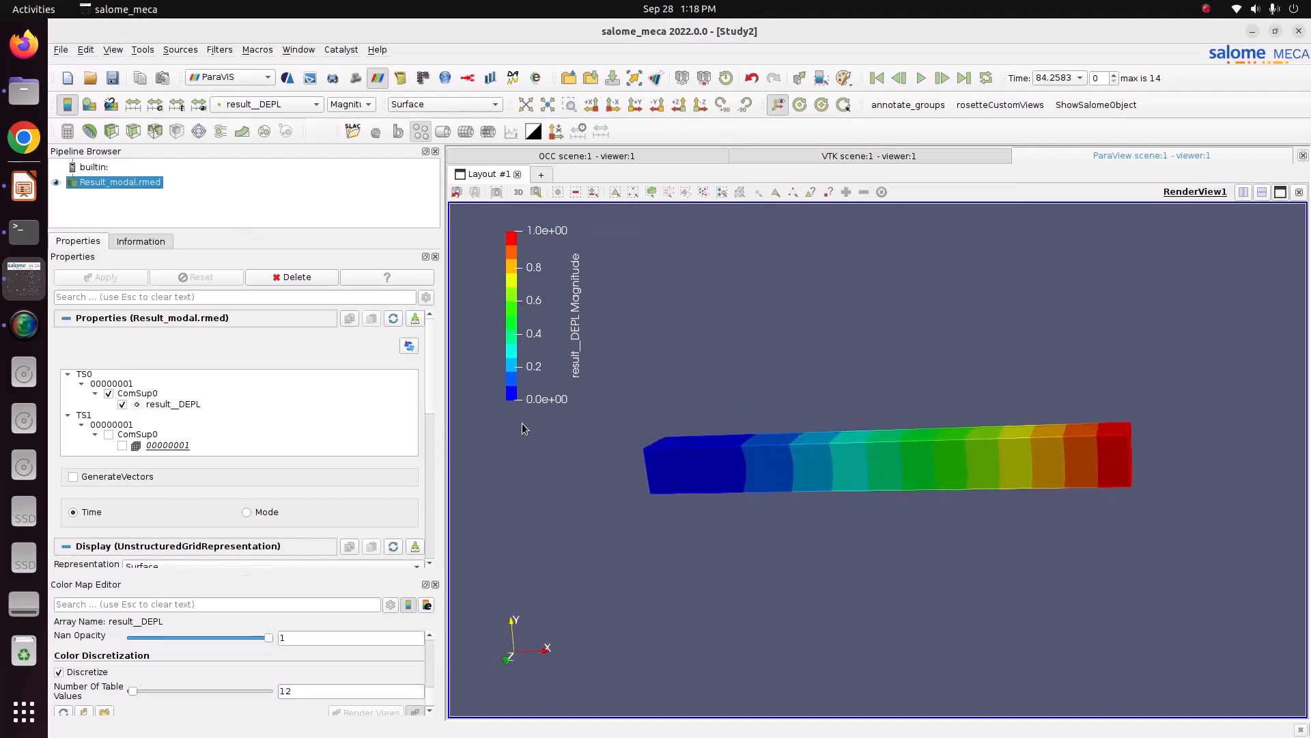
Step: Warp the beam by the result__DEPL vector with a scale factor of about 0.148
click(240, 132)
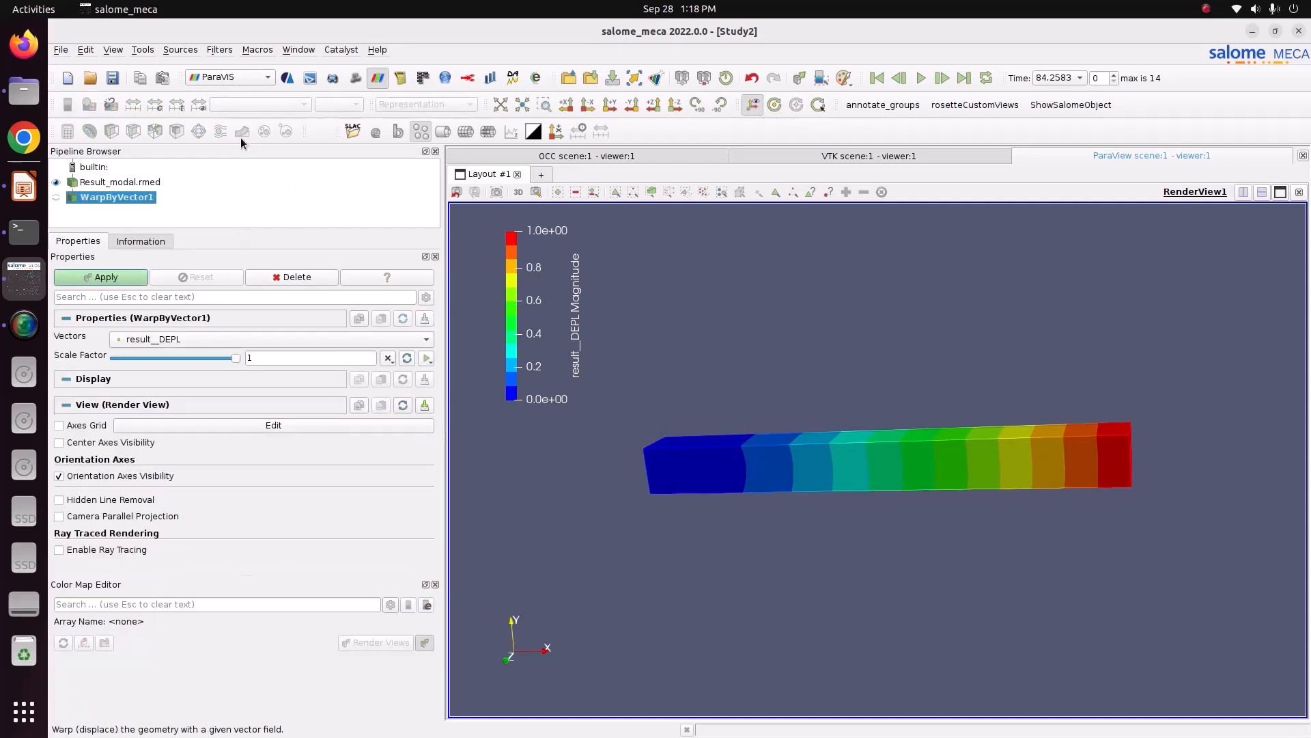
drag(231, 357, 167, 358)
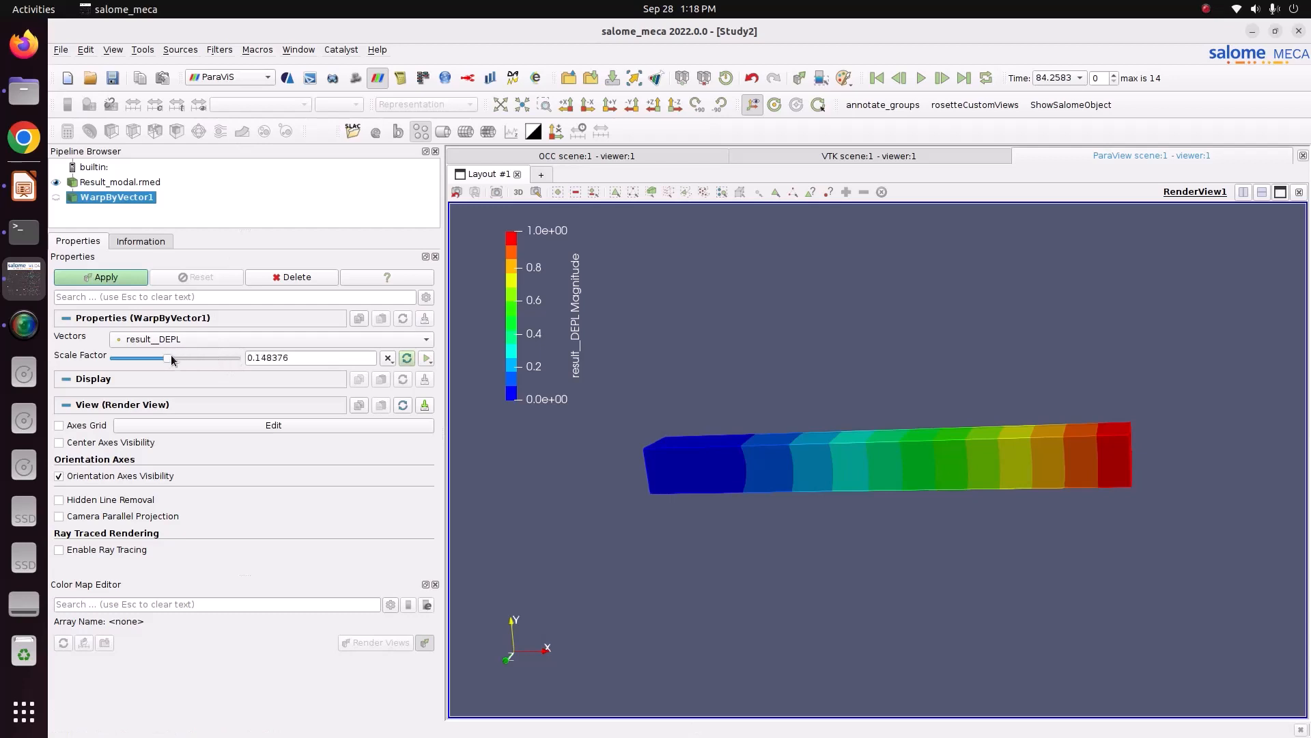
click(124, 280)
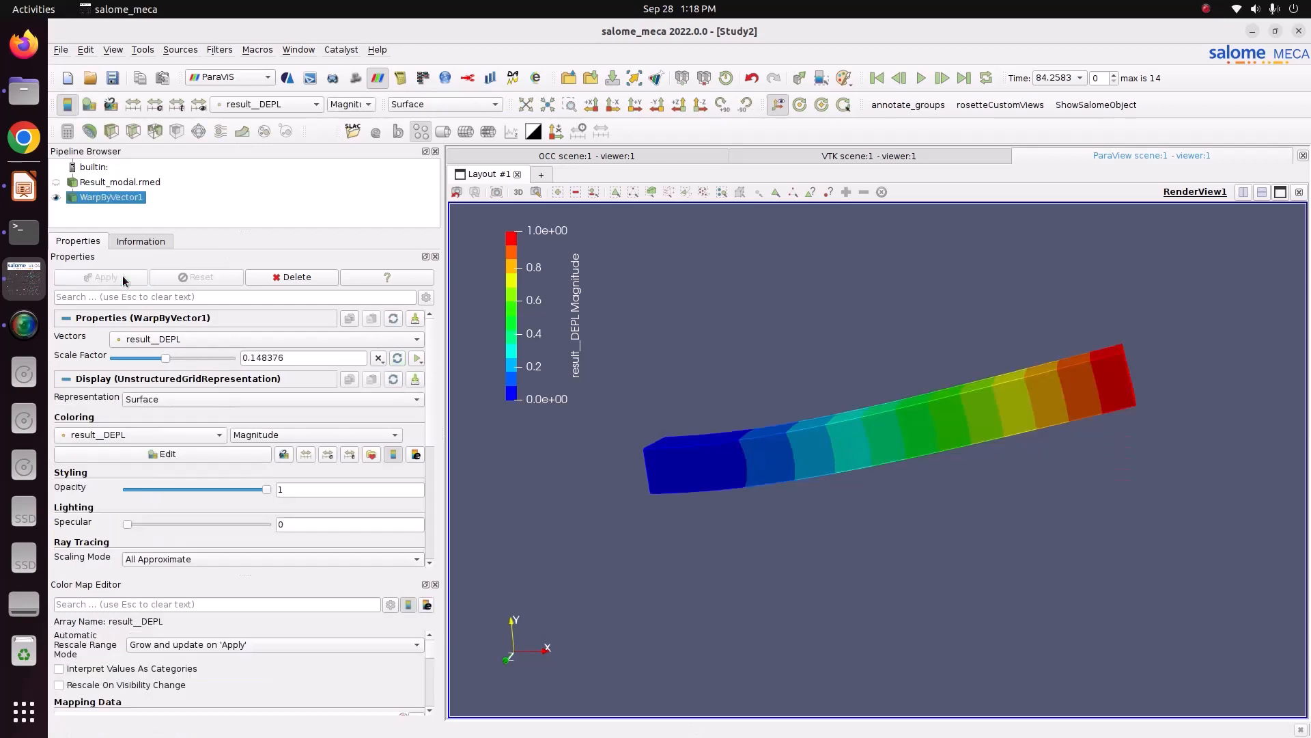
drag(547, 464, 581, 475)
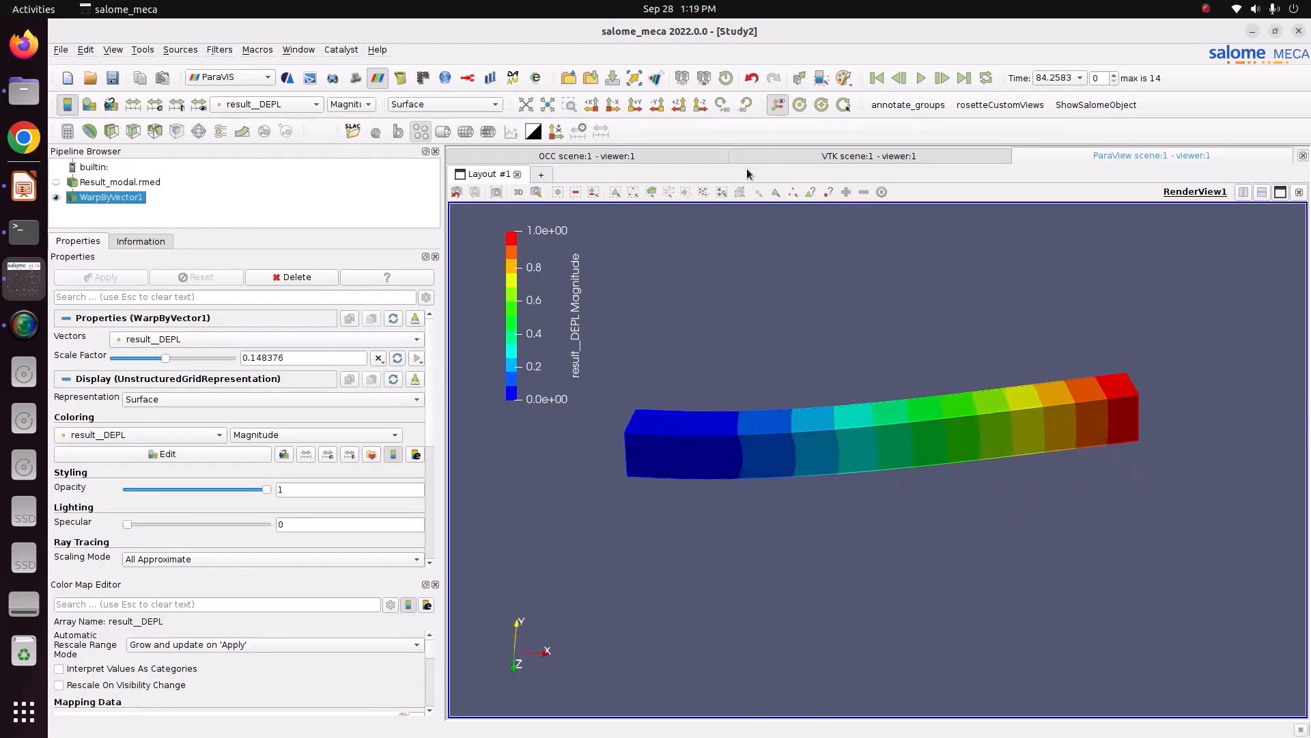
Step: View the warped beam in the XY plane and display its second mode, the second 84.2583 Hz entry
click(700, 105)
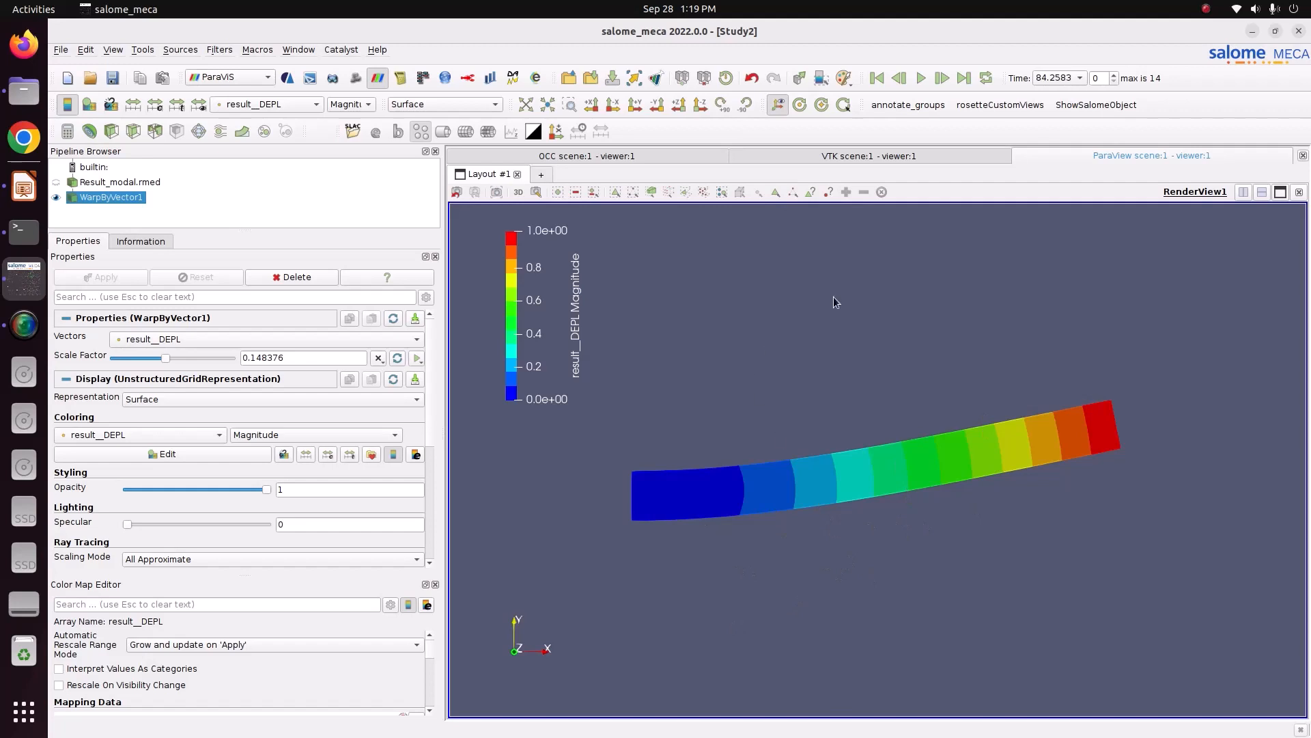
click(1057, 79)
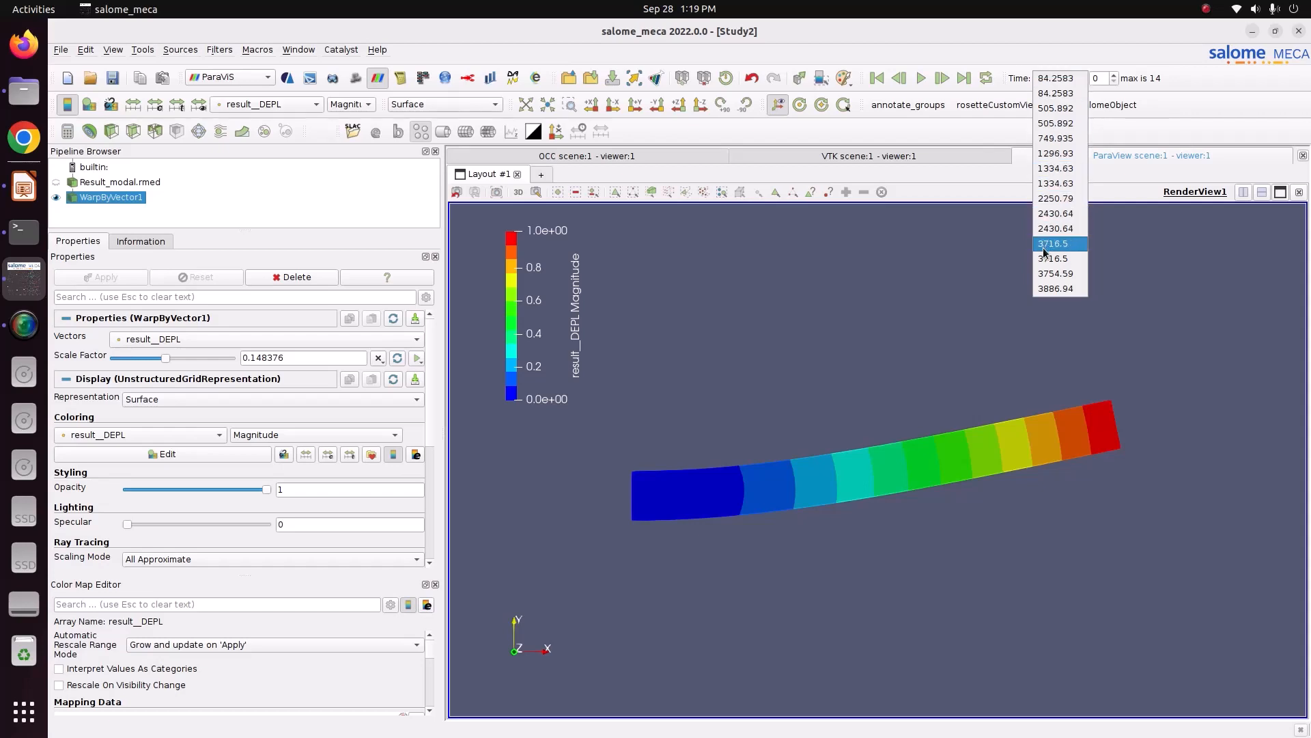
click(1070, 80)
click(1071, 79)
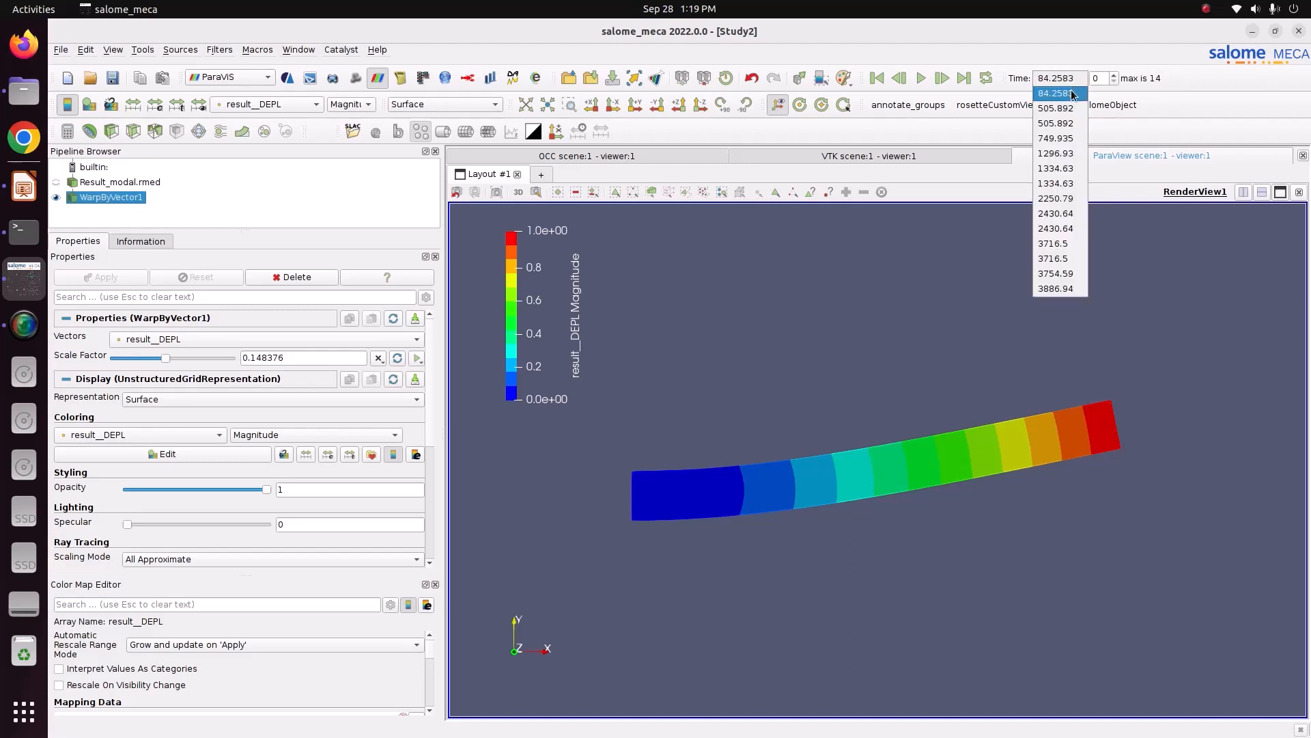
click(1073, 93)
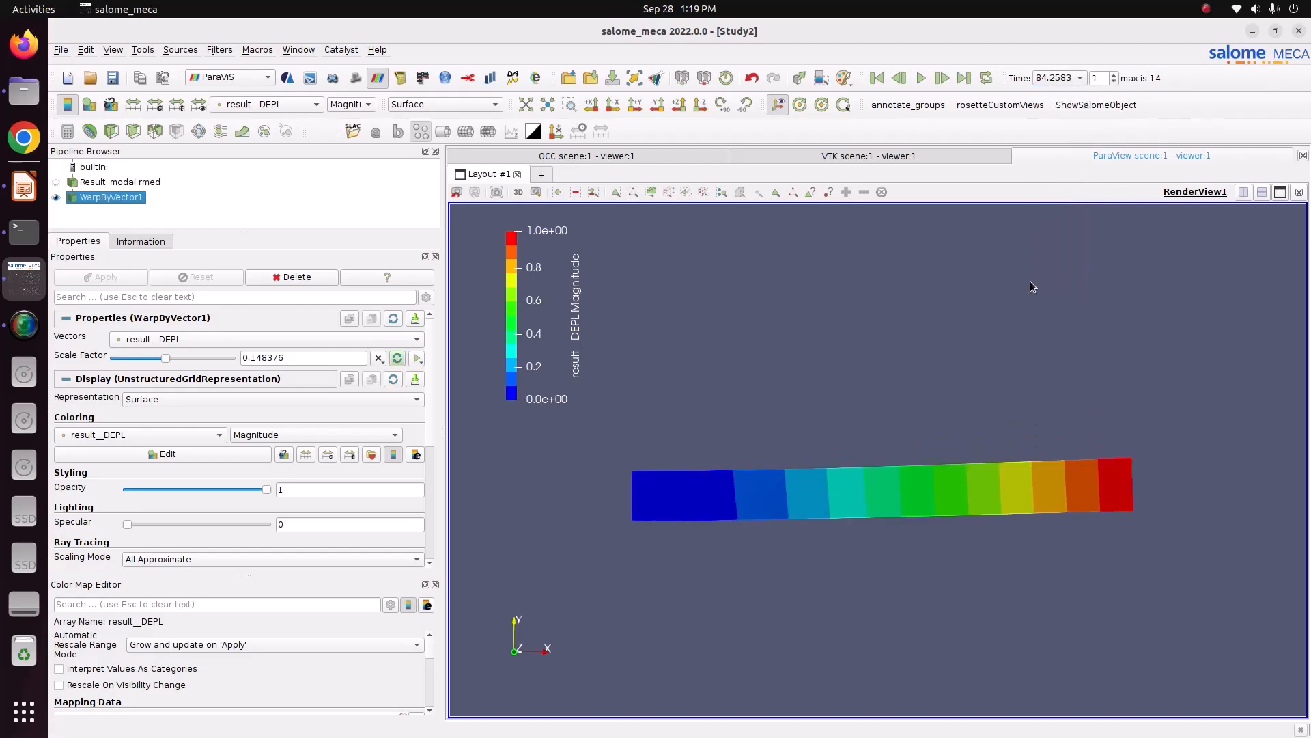
Step: Inspect the second 84.2583 Hz mode from the -Z, -Y and +Y view directions
drag(1030, 281, 884, 302)
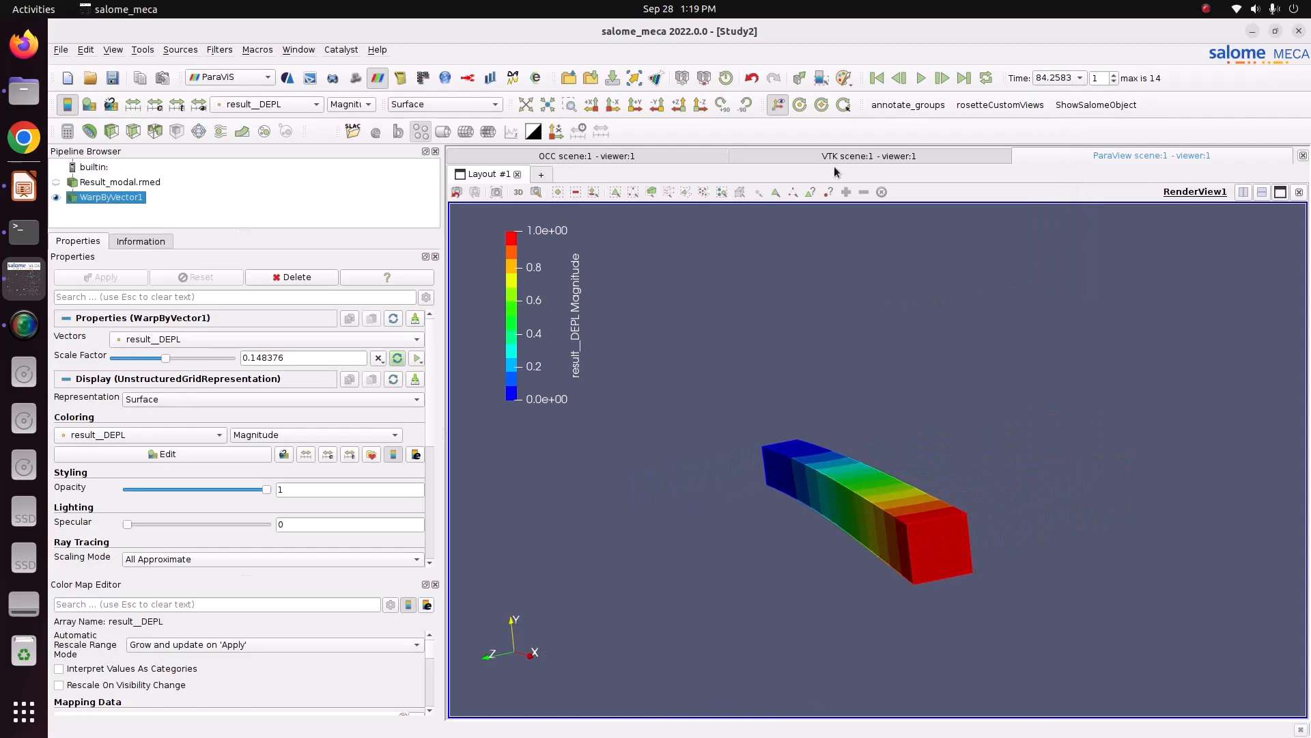
click(683, 108)
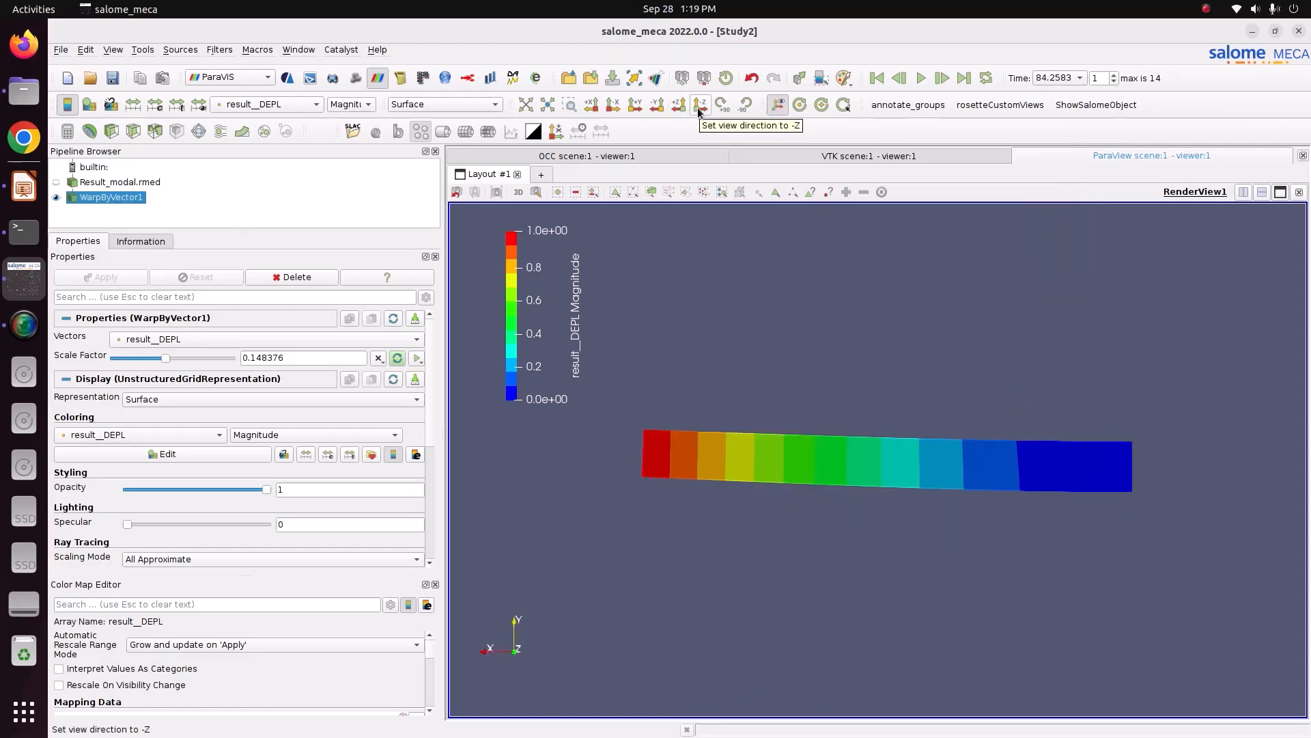
click(656, 106)
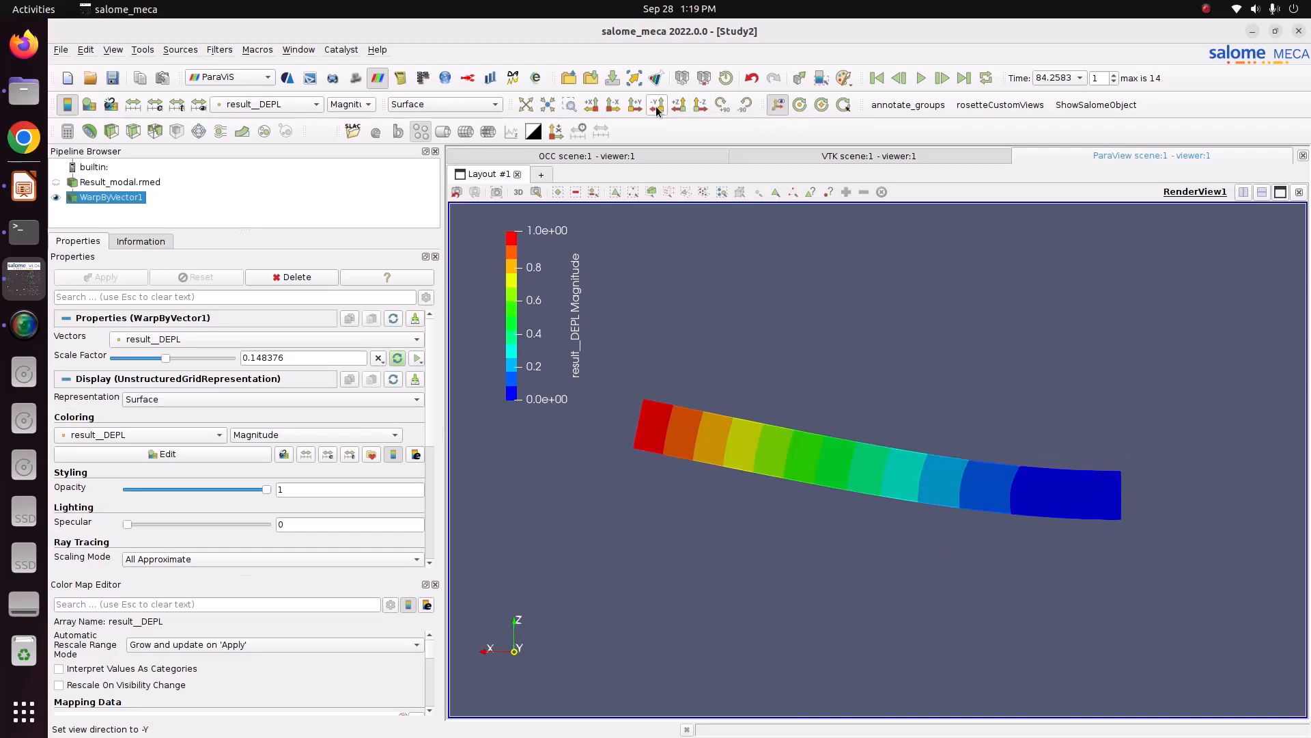
click(642, 106)
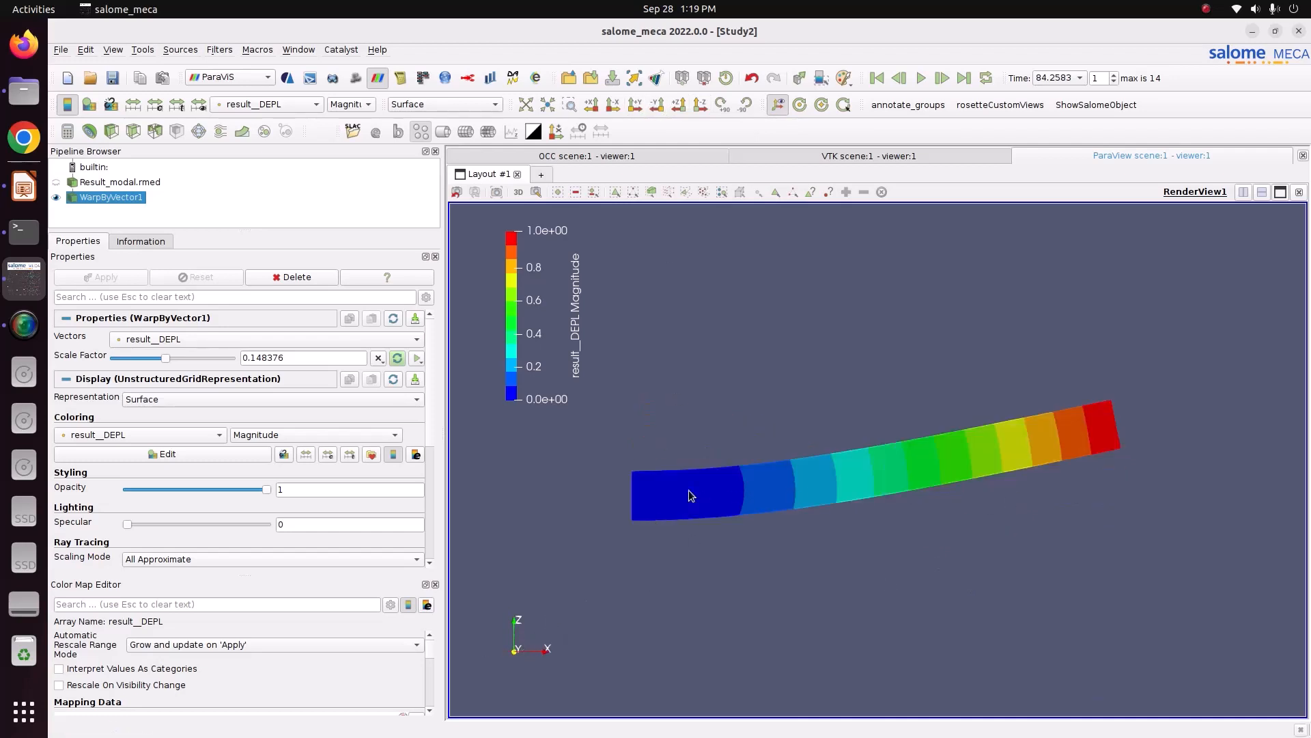
Step: Display the first and second 505.892 Hz modes in turn and inspect each bending shape from several angles
click(1077, 80)
click(1072, 93)
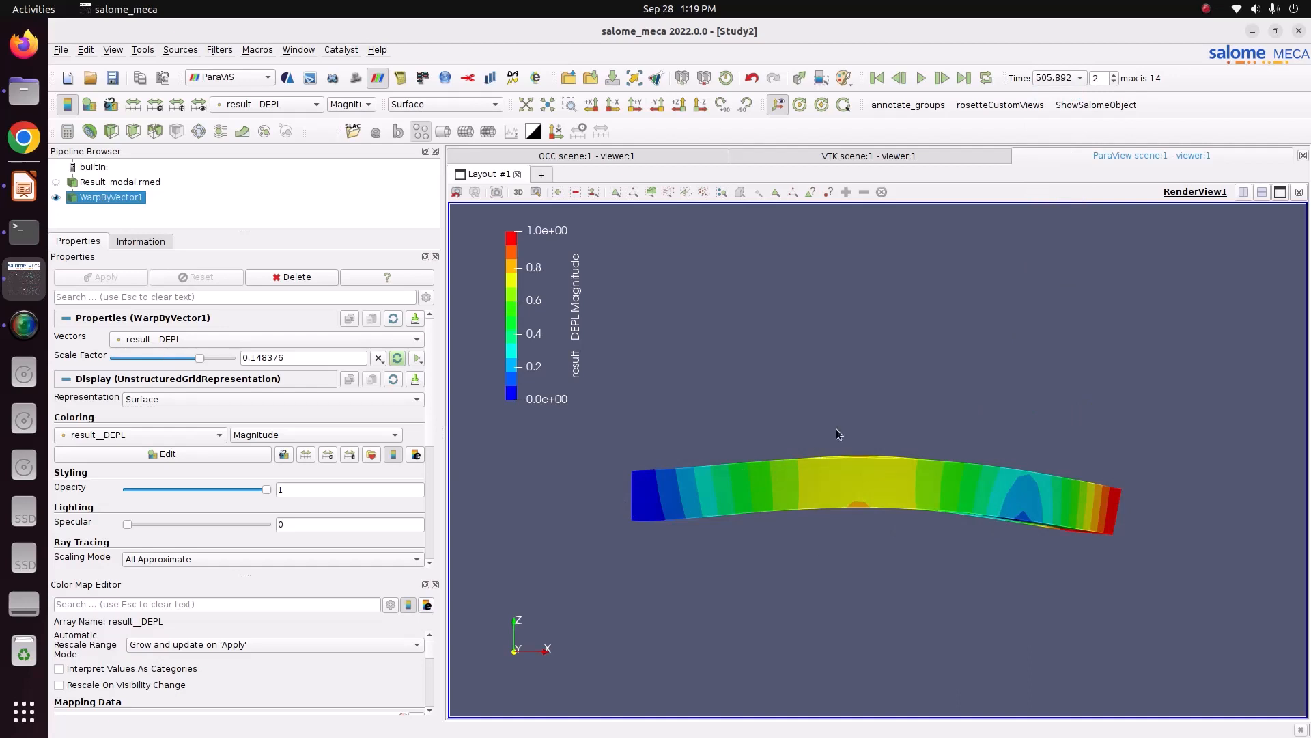
drag(841, 438, 711, 519)
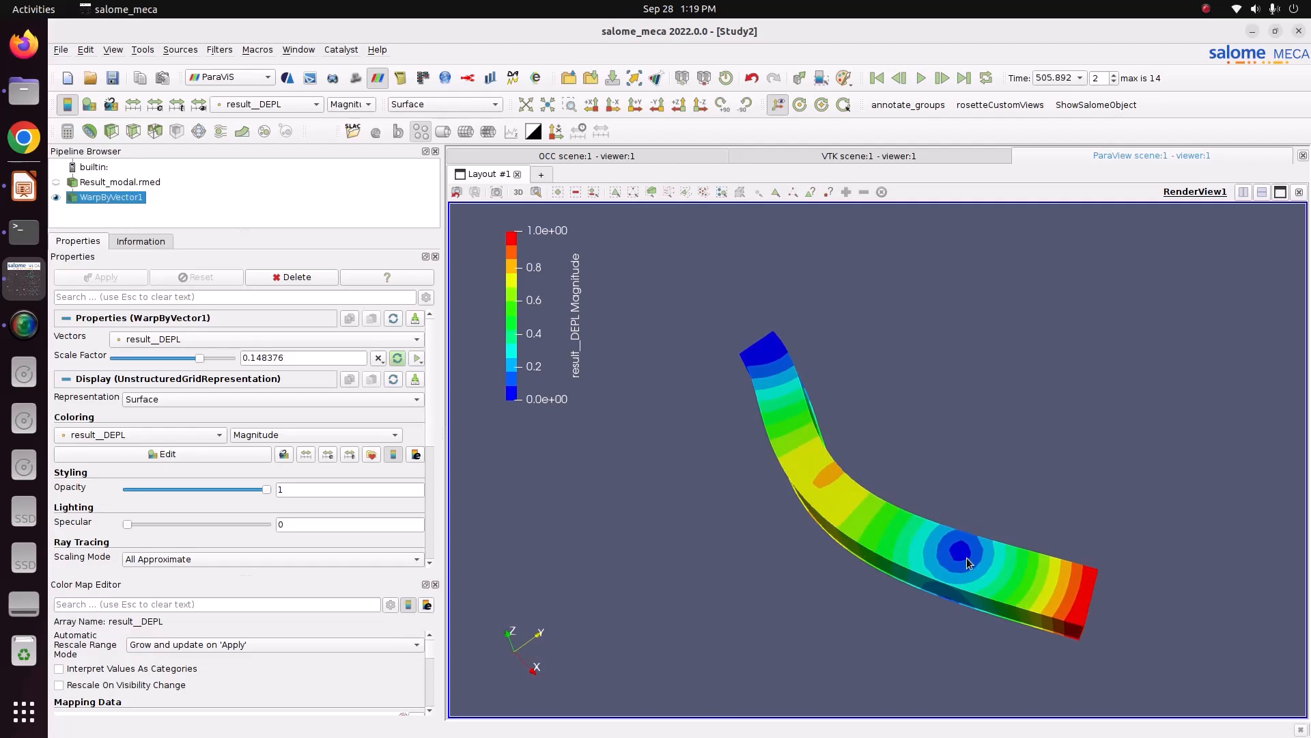
click(1070, 78)
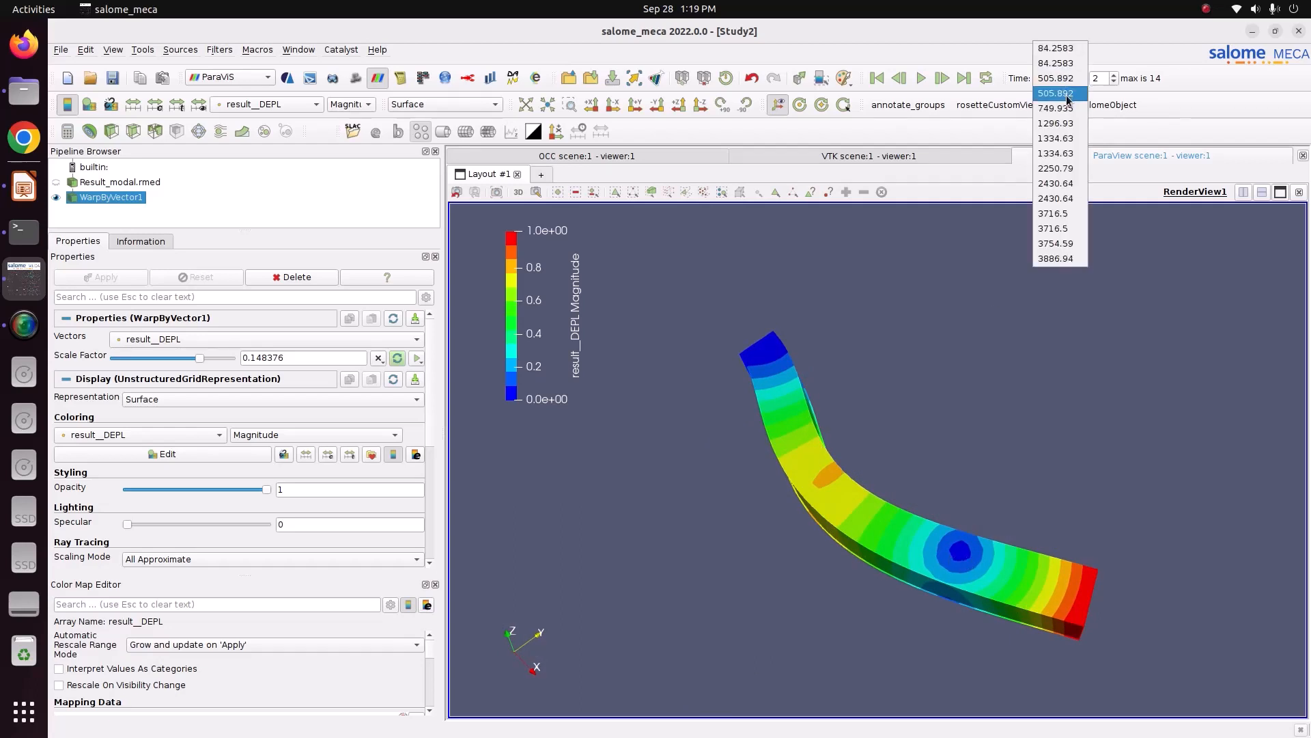
click(1069, 96)
drag(946, 432, 1042, 328)
Step: Display the 749.935 Hz mode and inspect the twisted beam
click(1071, 79)
click(1071, 92)
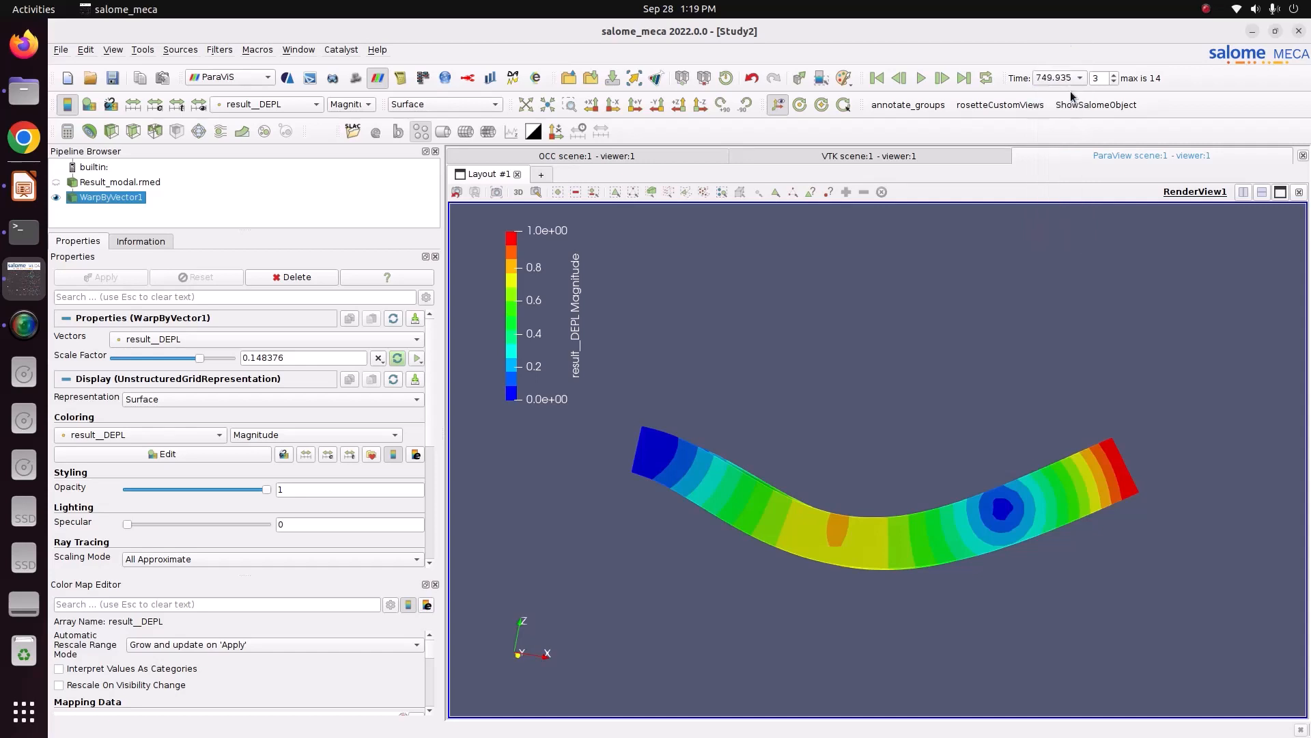
mouse_move(953, 349)
mouse_down()
mouse_move(828, 351)
mouse_move(1004, 293)
mouse_move(898, 305)
mouse_move(874, 351)
mouse_move(969, 341)
mouse_up()
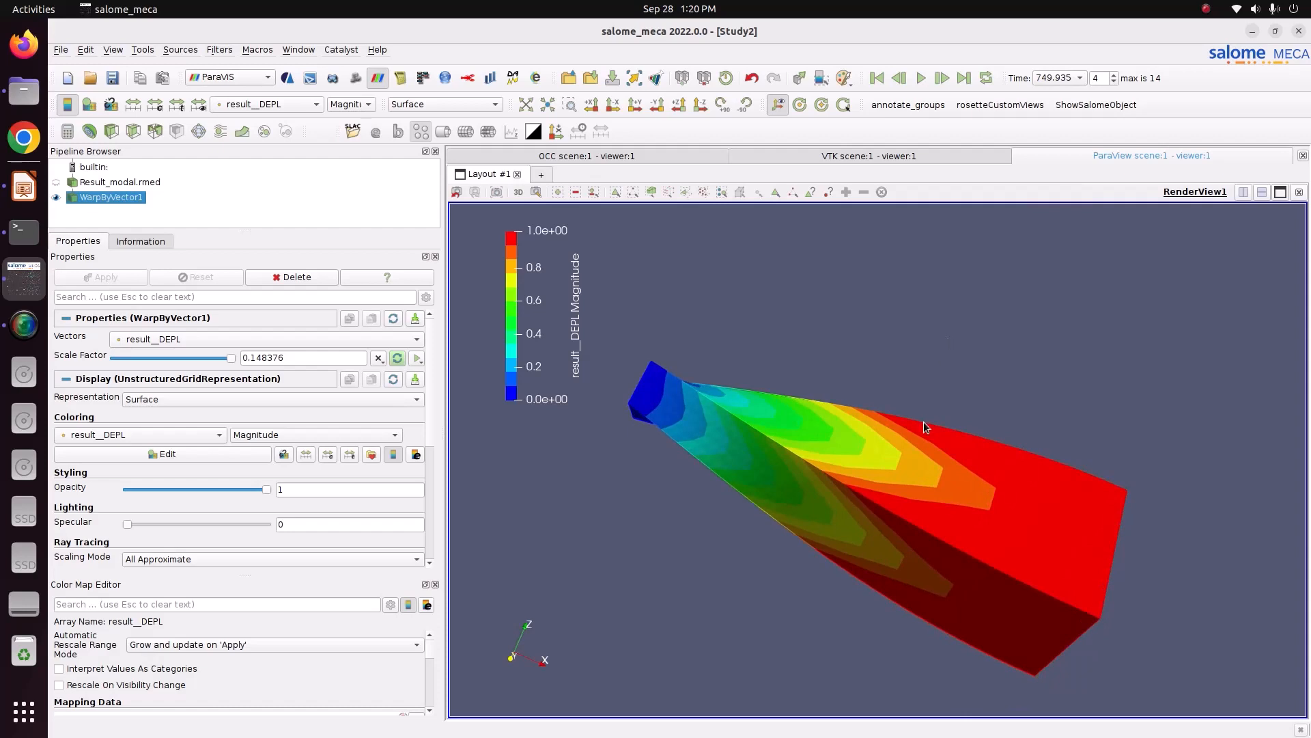
drag(924, 421, 902, 425)
Step: Reduce the warp's scale factor to about 0.0736 and inspect the updated torsional shape
drag(226, 365, 171, 366)
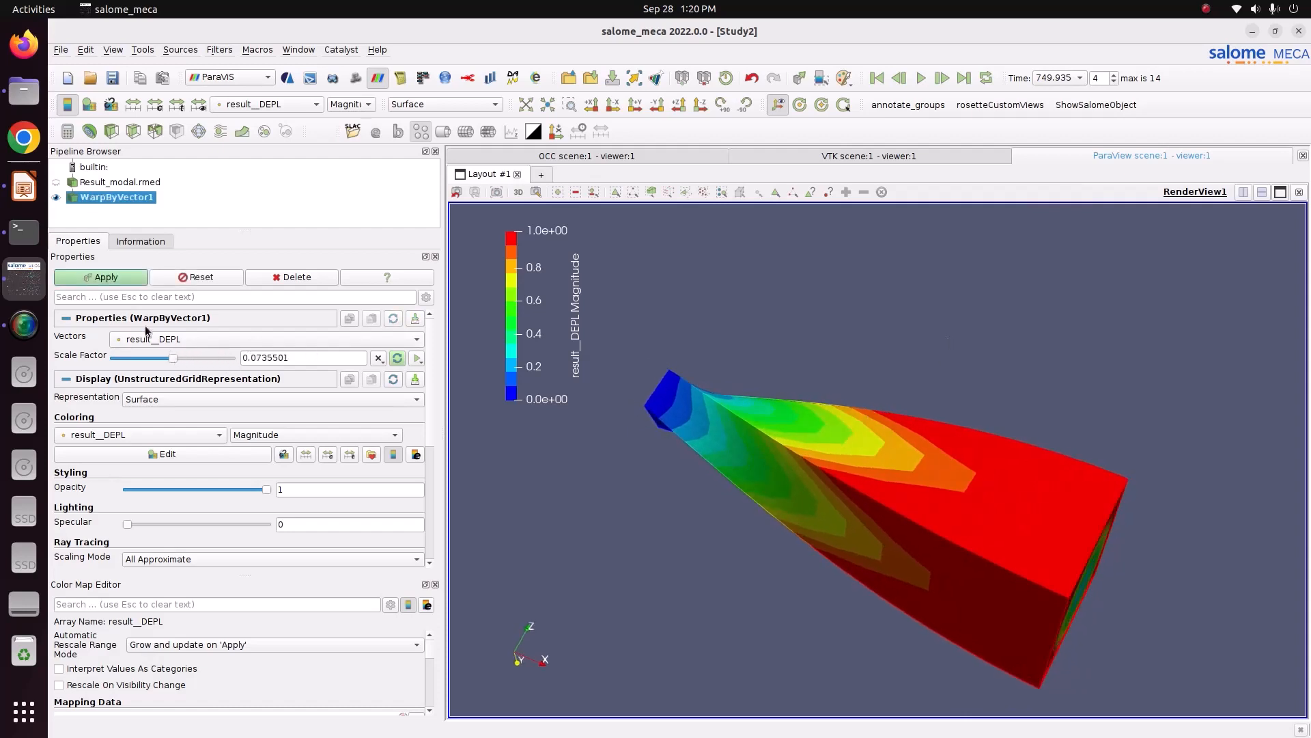
click(111, 278)
drag(696, 458, 734, 318)
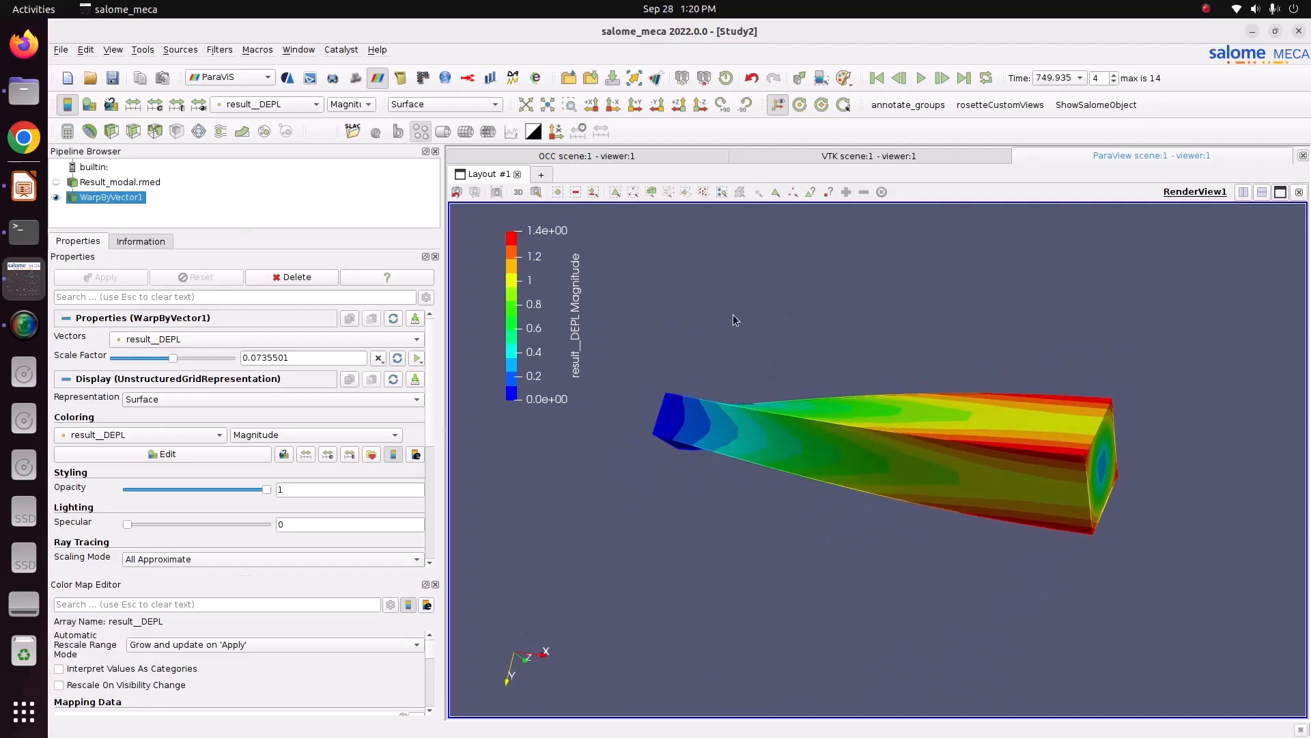
Step: Display the 1296.93 Hz mode and inspect the beam from its fixed and free ends
click(1053, 80)
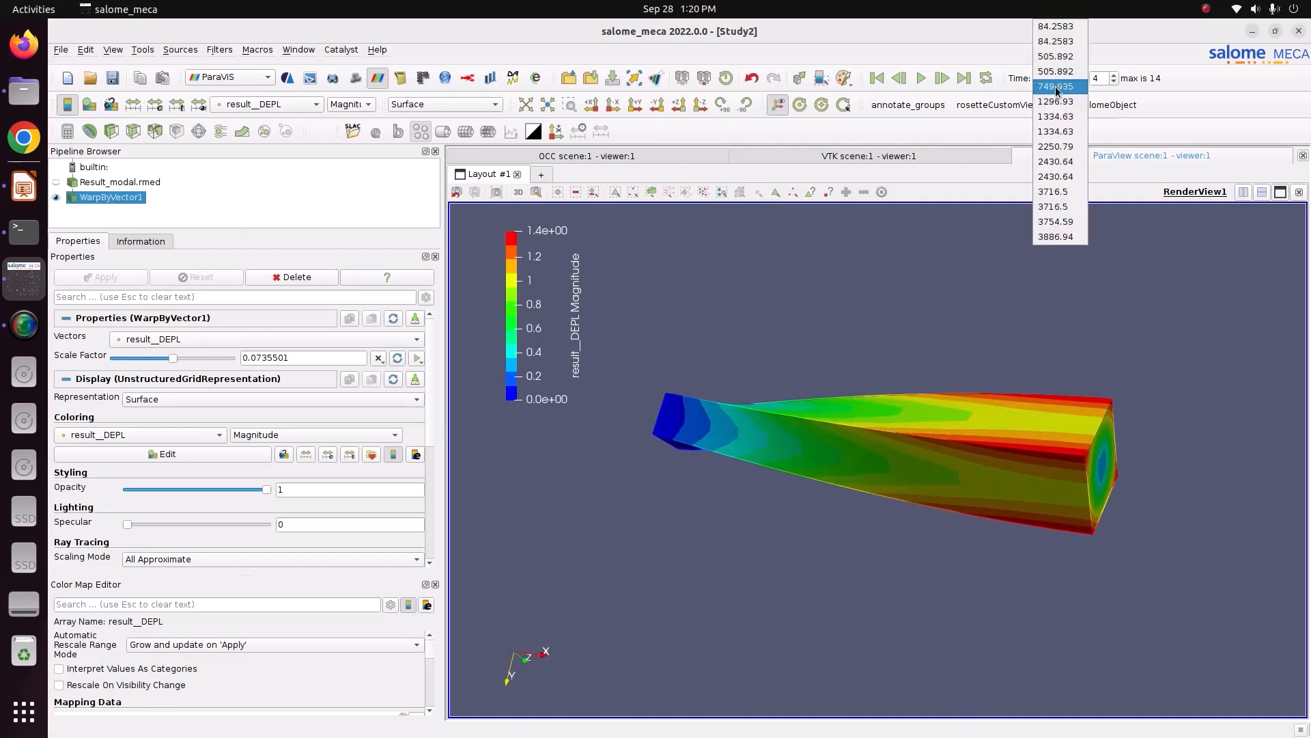
click(1056, 102)
drag(984, 411, 910, 574)
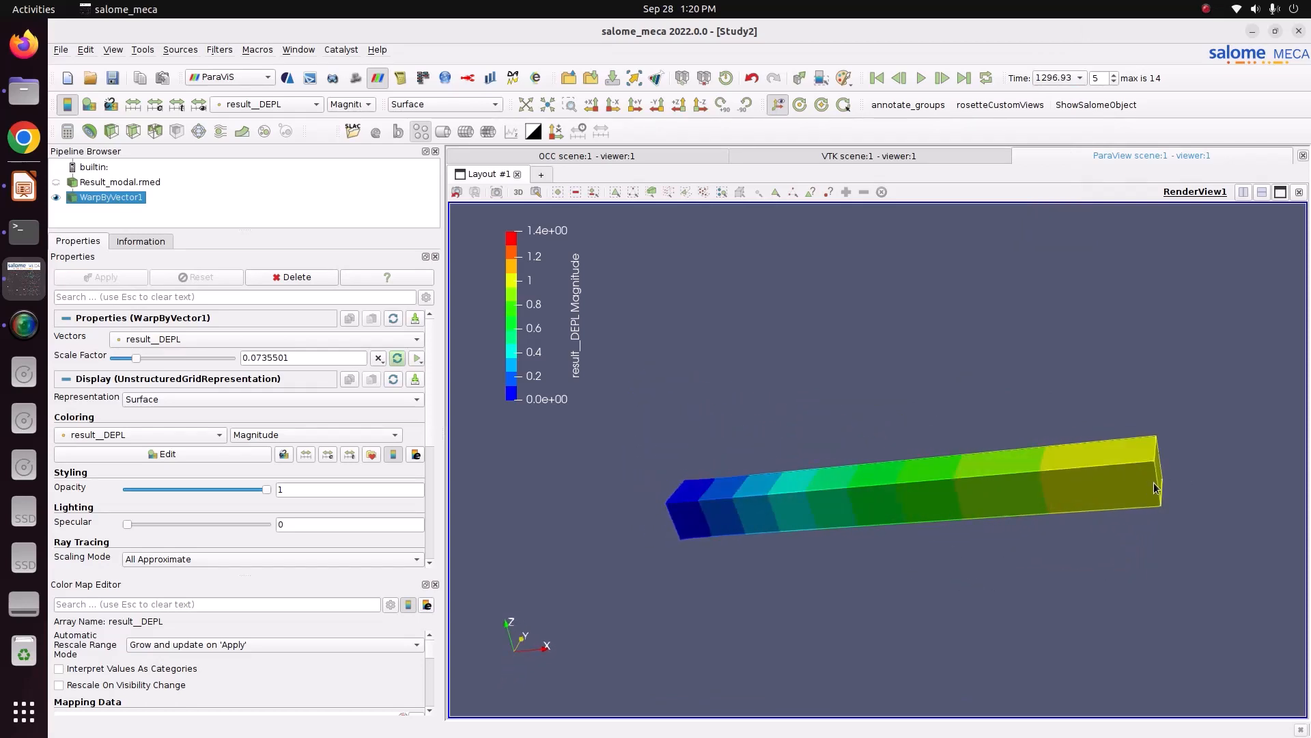
drag(933, 518, 861, 506)
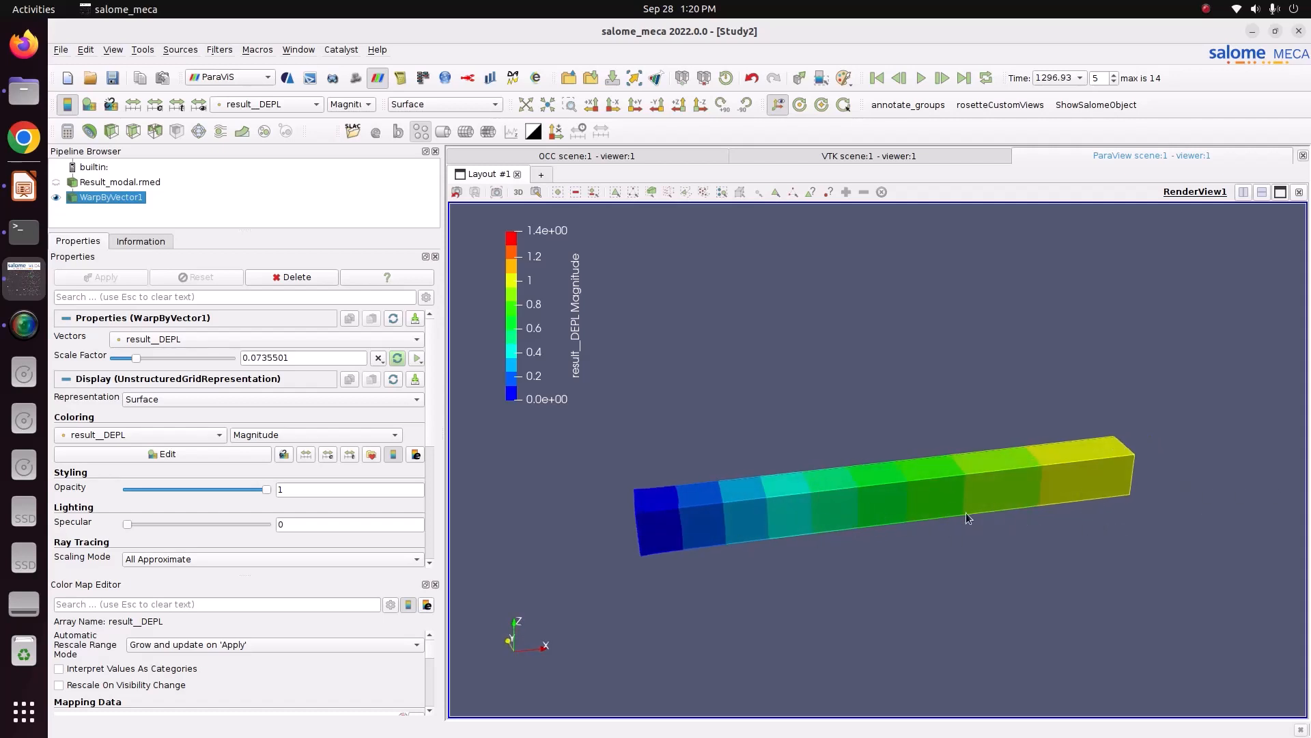
Step: Create an animation track for the warp's scale factor, keeping the default ramp keyframes from 0 to 0.3817108166, and play the animation
click(416, 359)
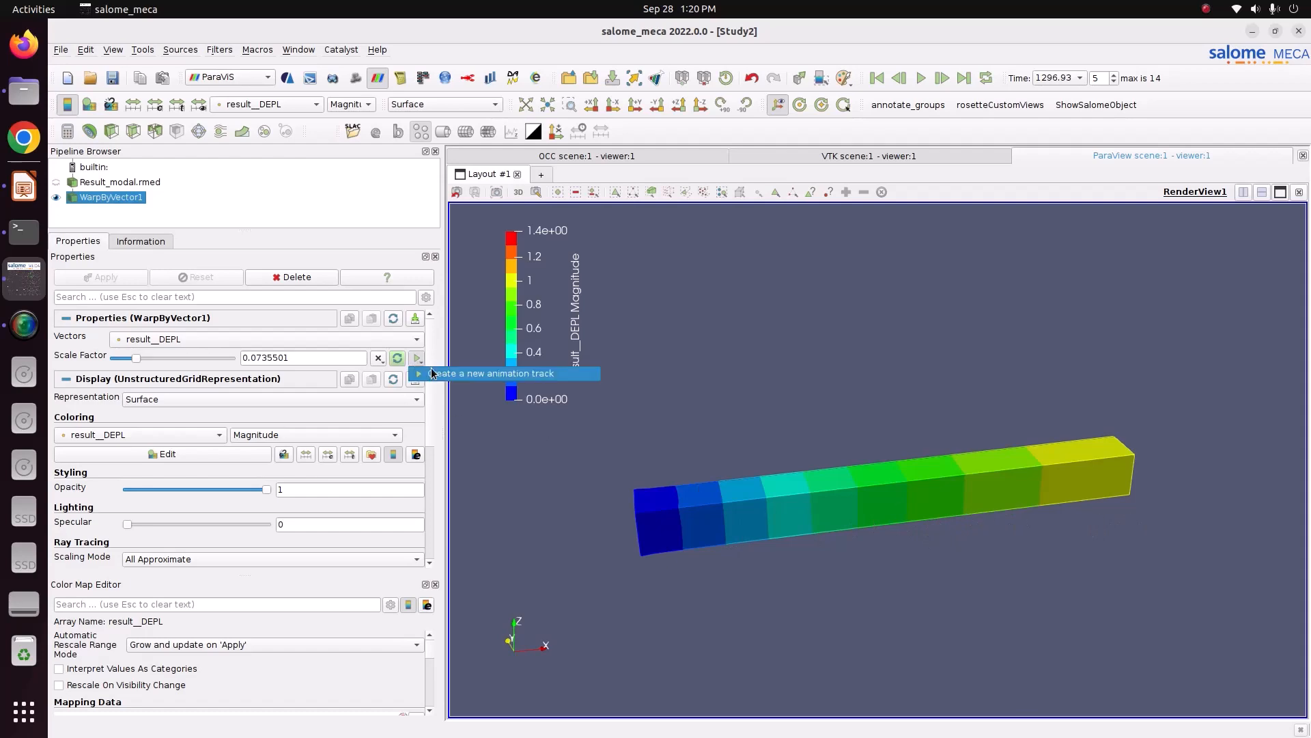
click(441, 373)
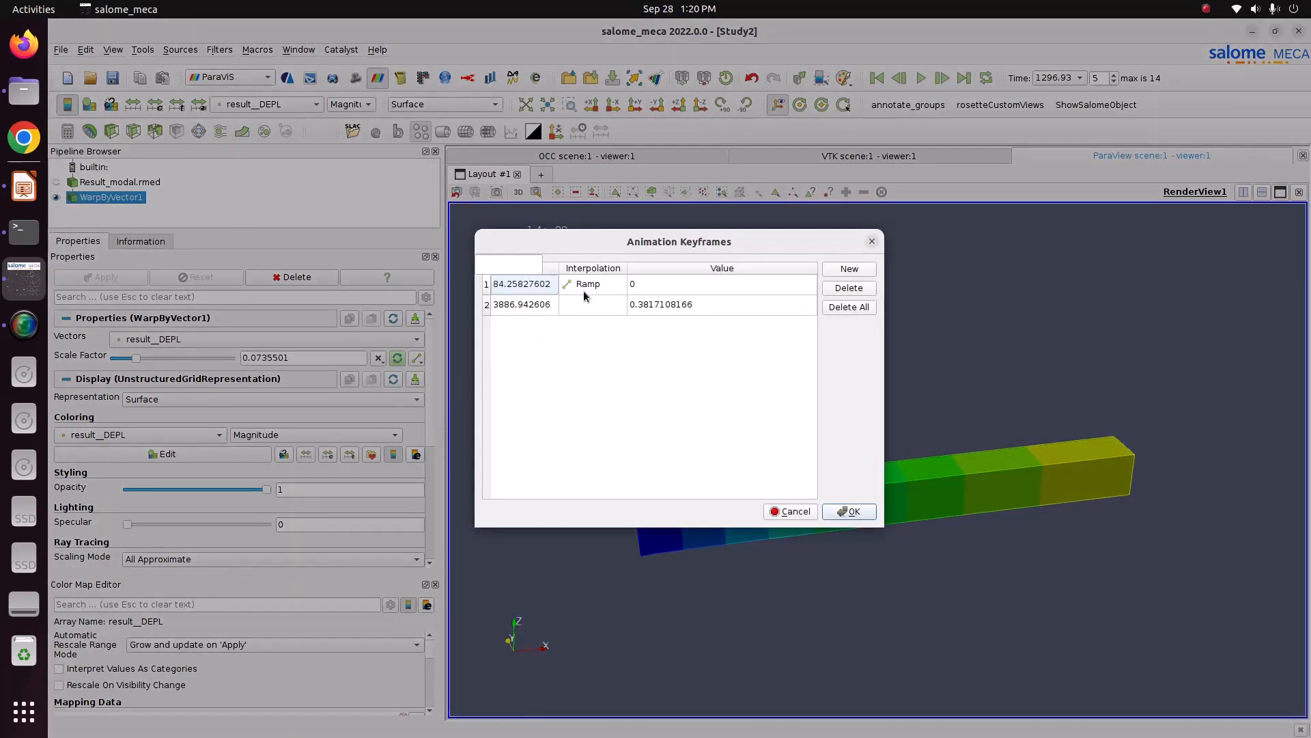
click(553, 290)
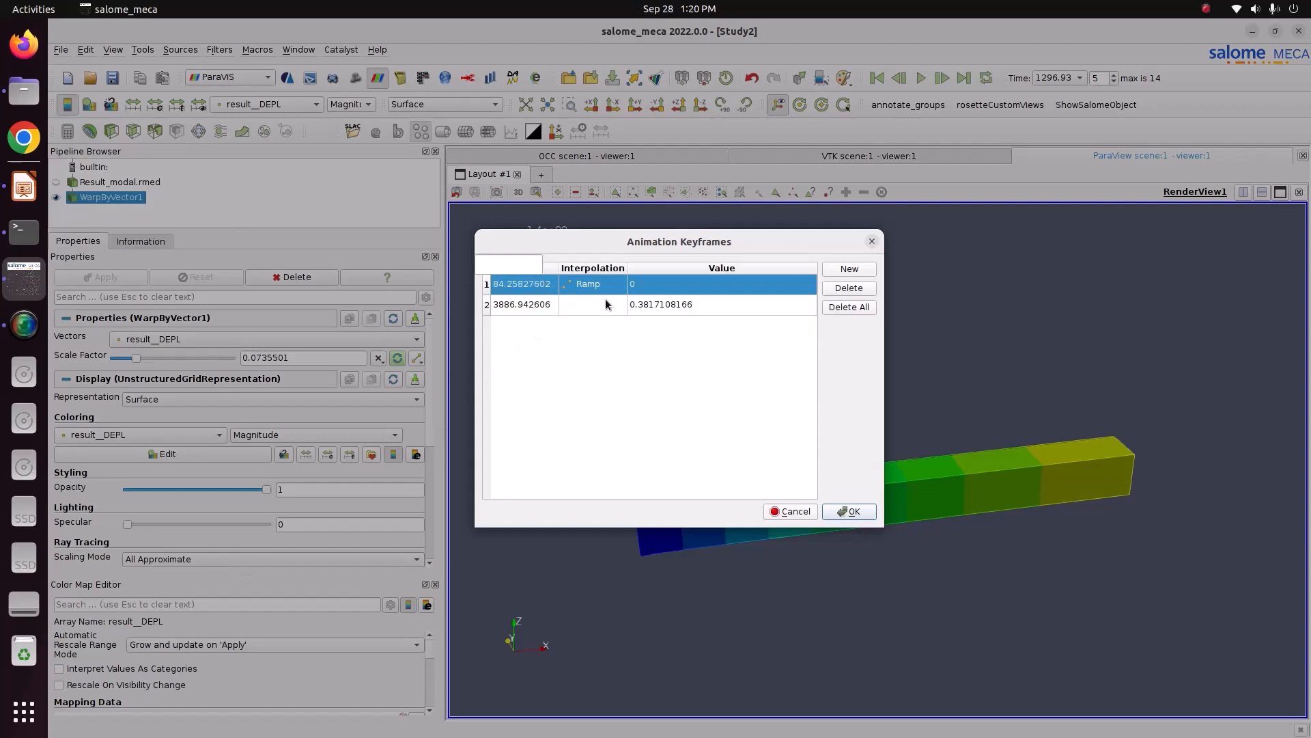
click(522, 306)
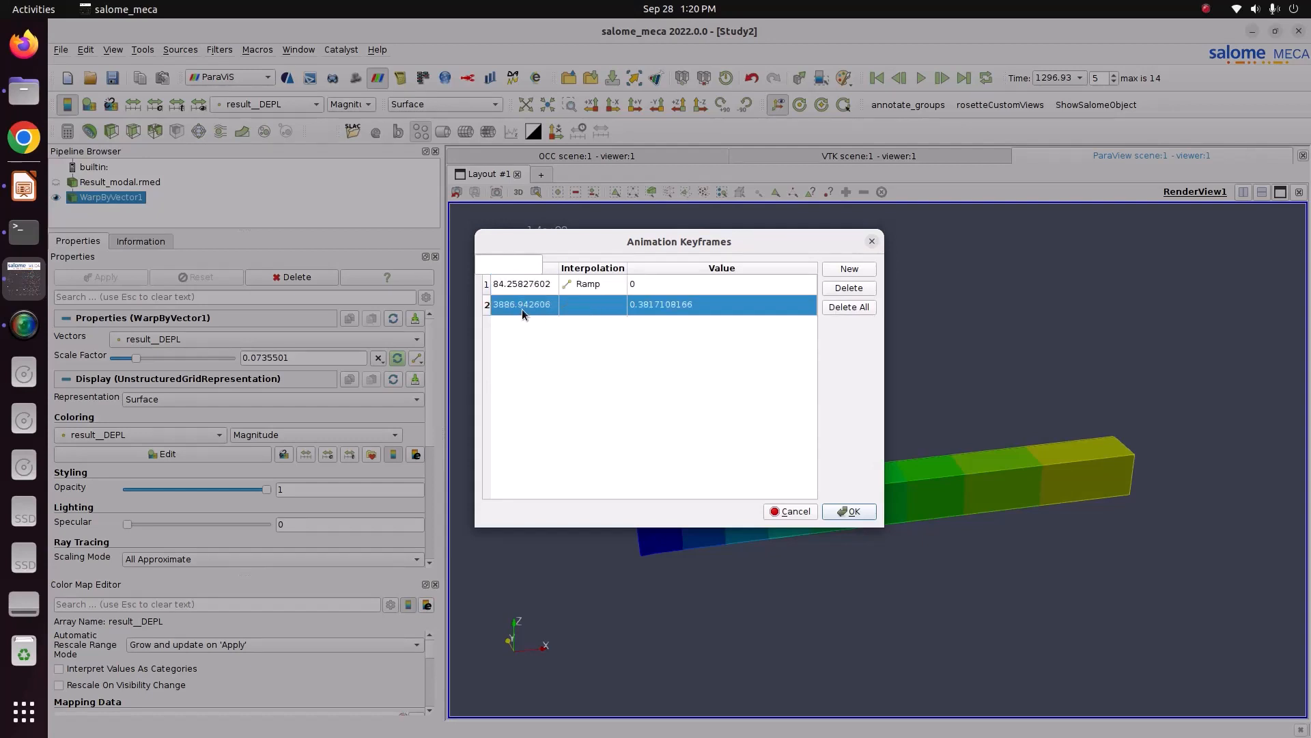
double_click(523, 309)
click(852, 515)
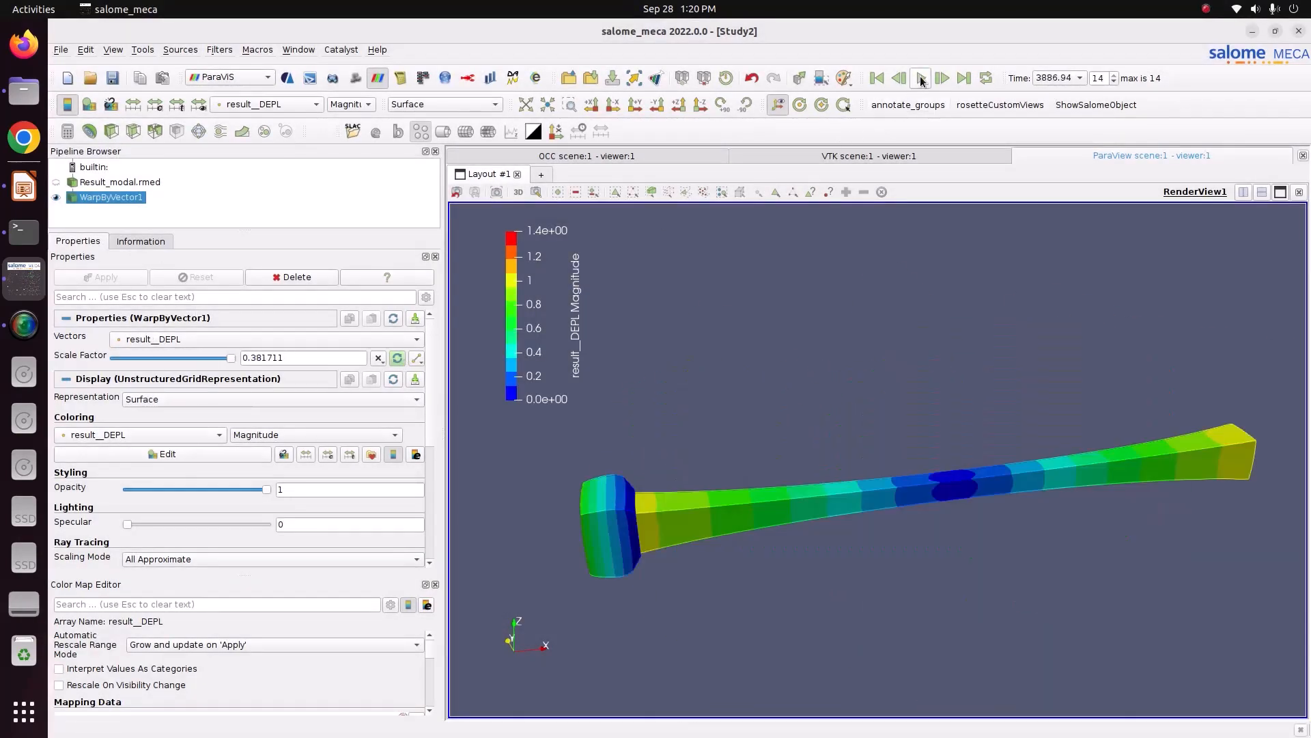
Step: Rewind the animation to its first frame and display the 1296.93 Hz mode from a new angle
click(877, 79)
click(1077, 78)
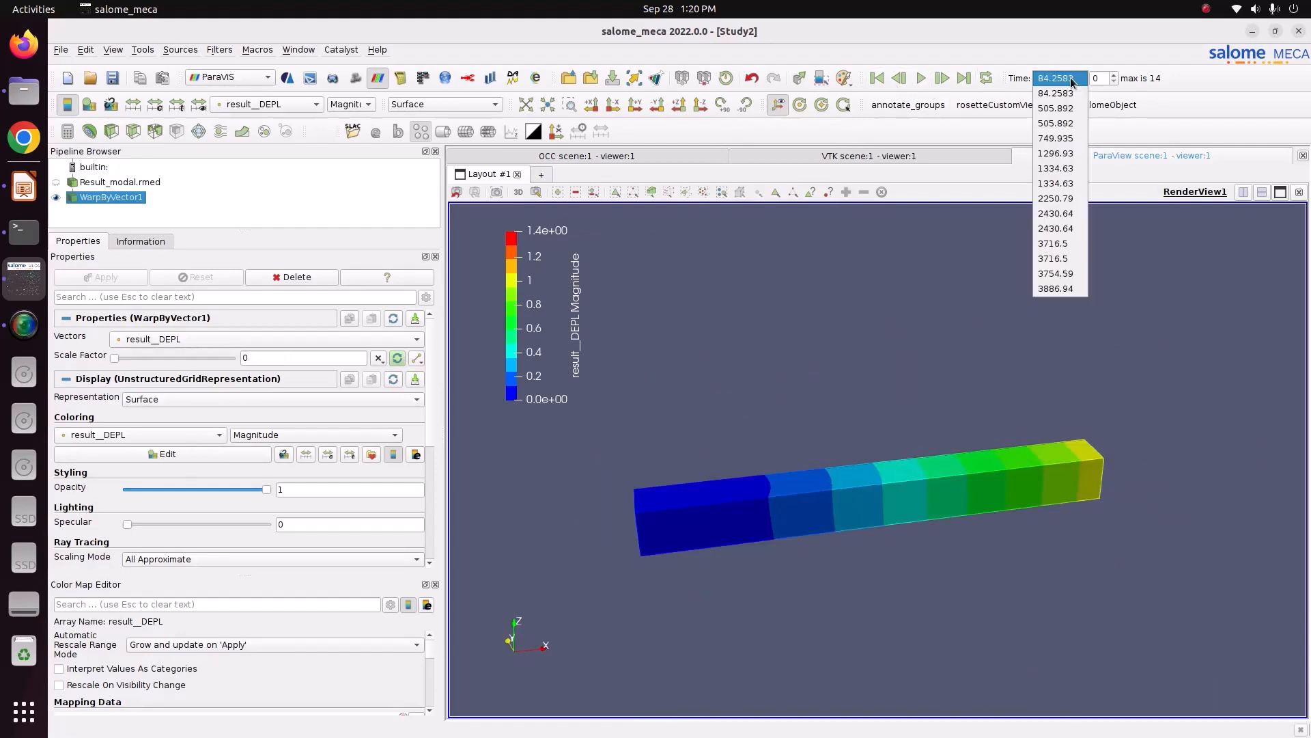
click(1071, 153)
drag(887, 355, 657, 506)
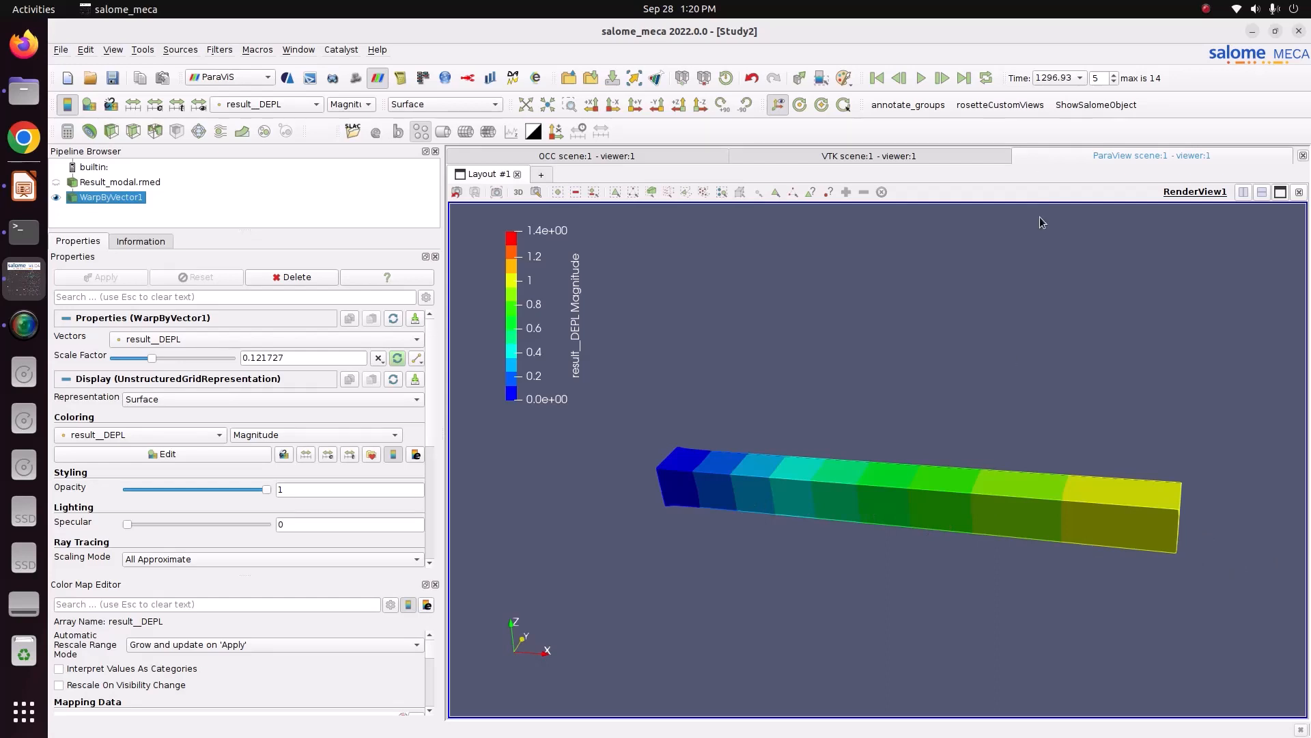
Step: Display the first 1334.63 Hz mode and inspect its double-curved bending shape
click(1047, 79)
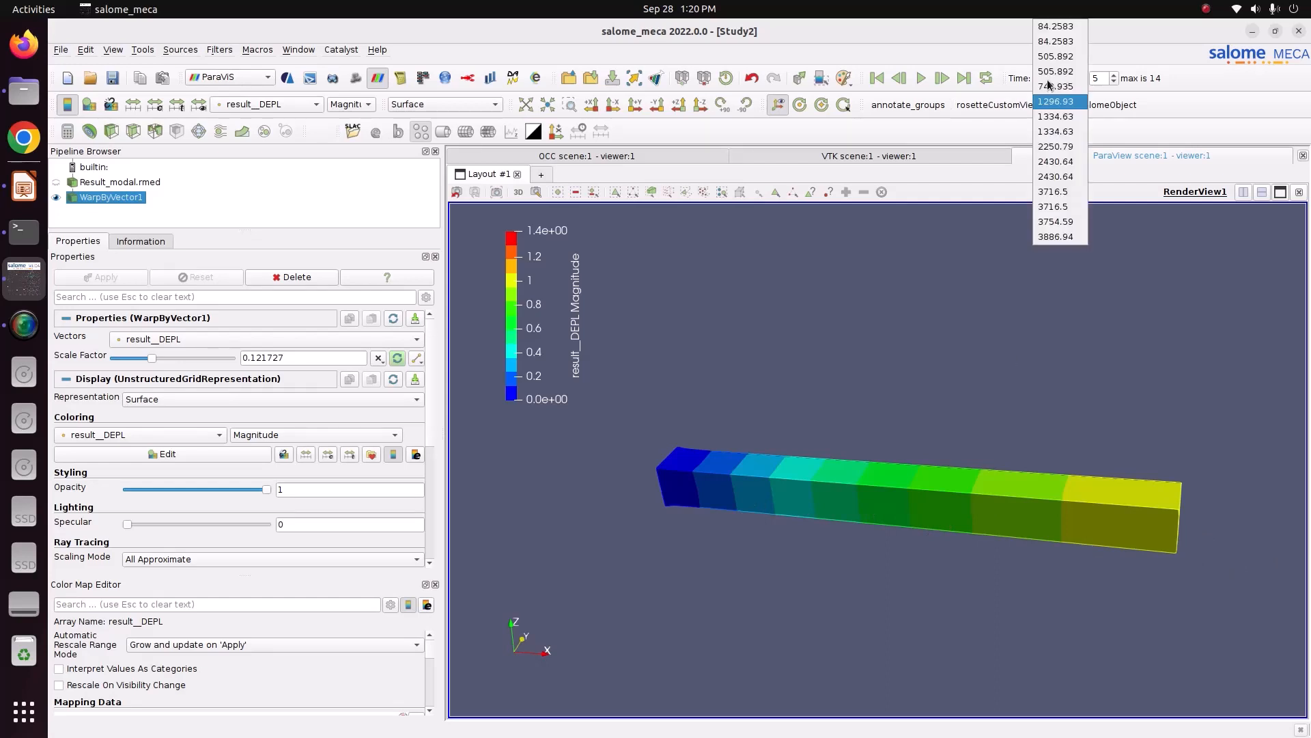
click(1049, 113)
drag(918, 424, 871, 550)
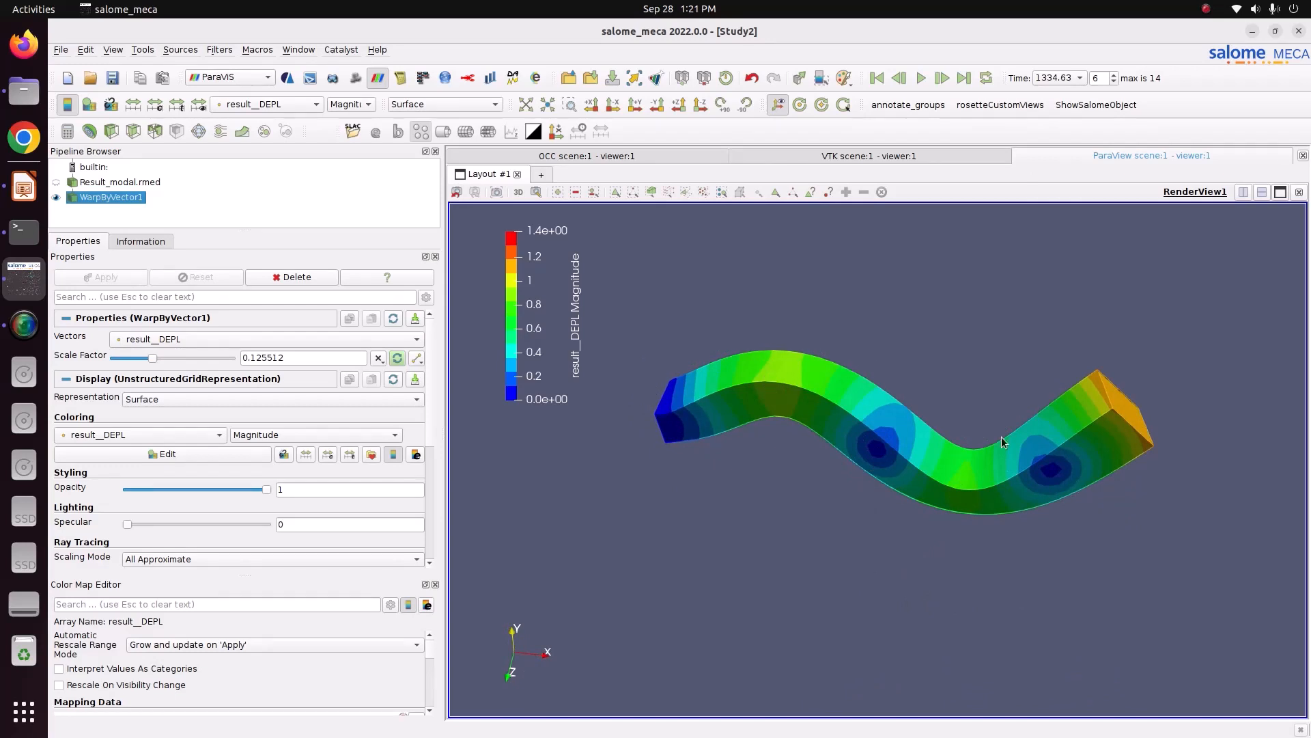
Step: Revisit the 1296.93 Hz mode, and display the second 1334.63 Hz mode for inspection
click(1056, 79)
click(1058, 97)
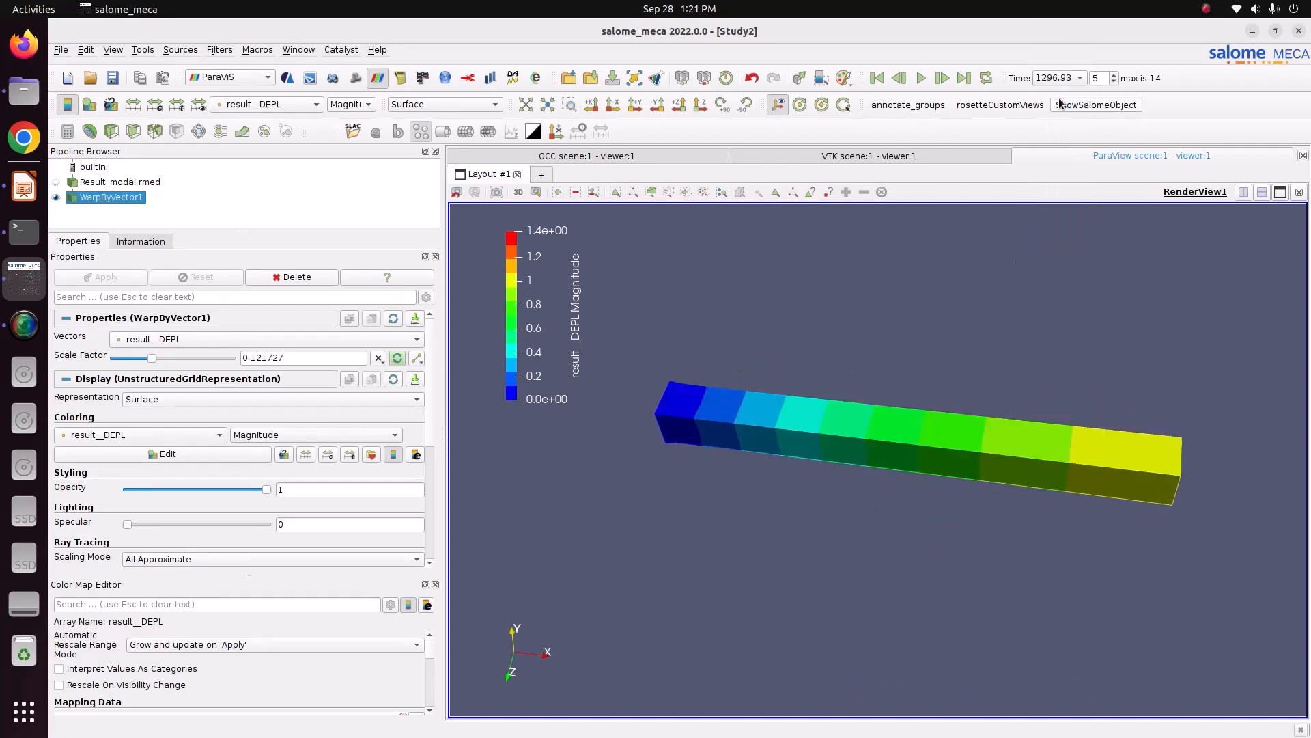
drag(927, 384, 988, 360)
click(1051, 81)
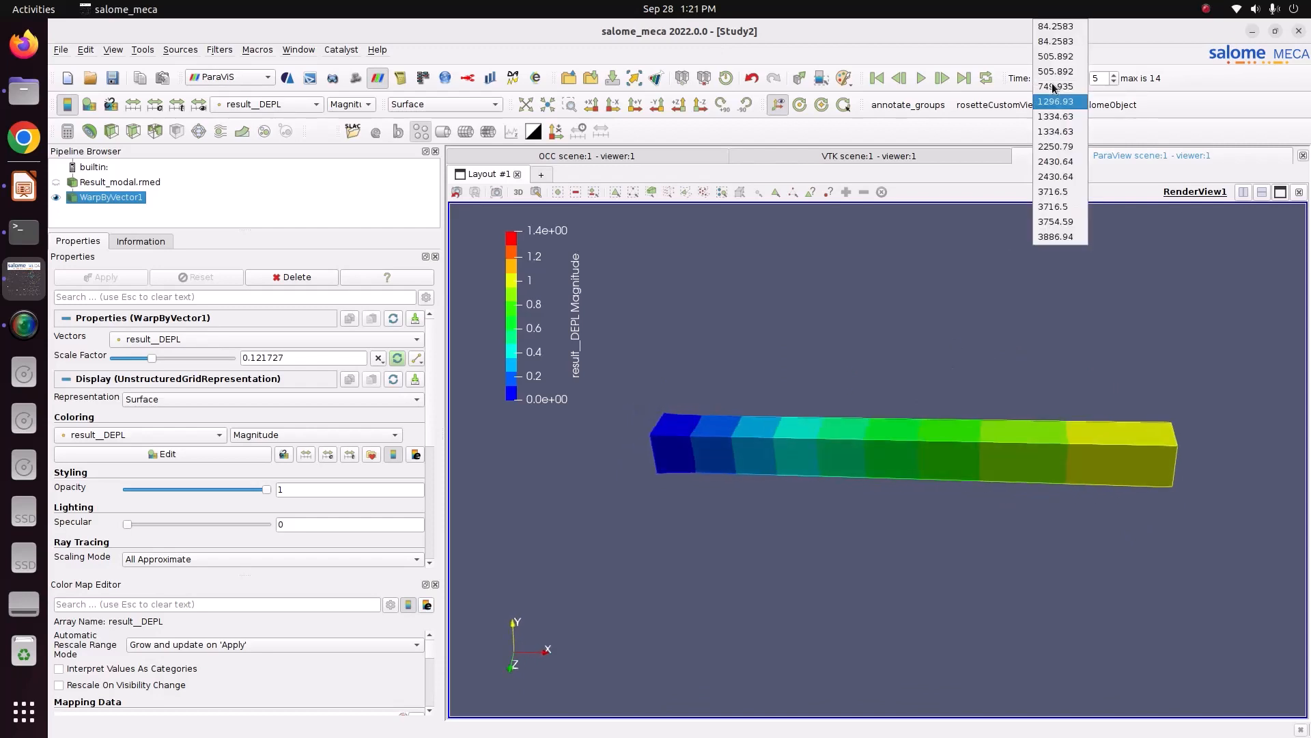
click(1057, 131)
drag(1050, 225, 1034, 483)
Step: Display the 2250.79 Hz mode, inspect its twisting shape, and move the result__DEPL color legend slightly closer to the view's edge
click(1057, 78)
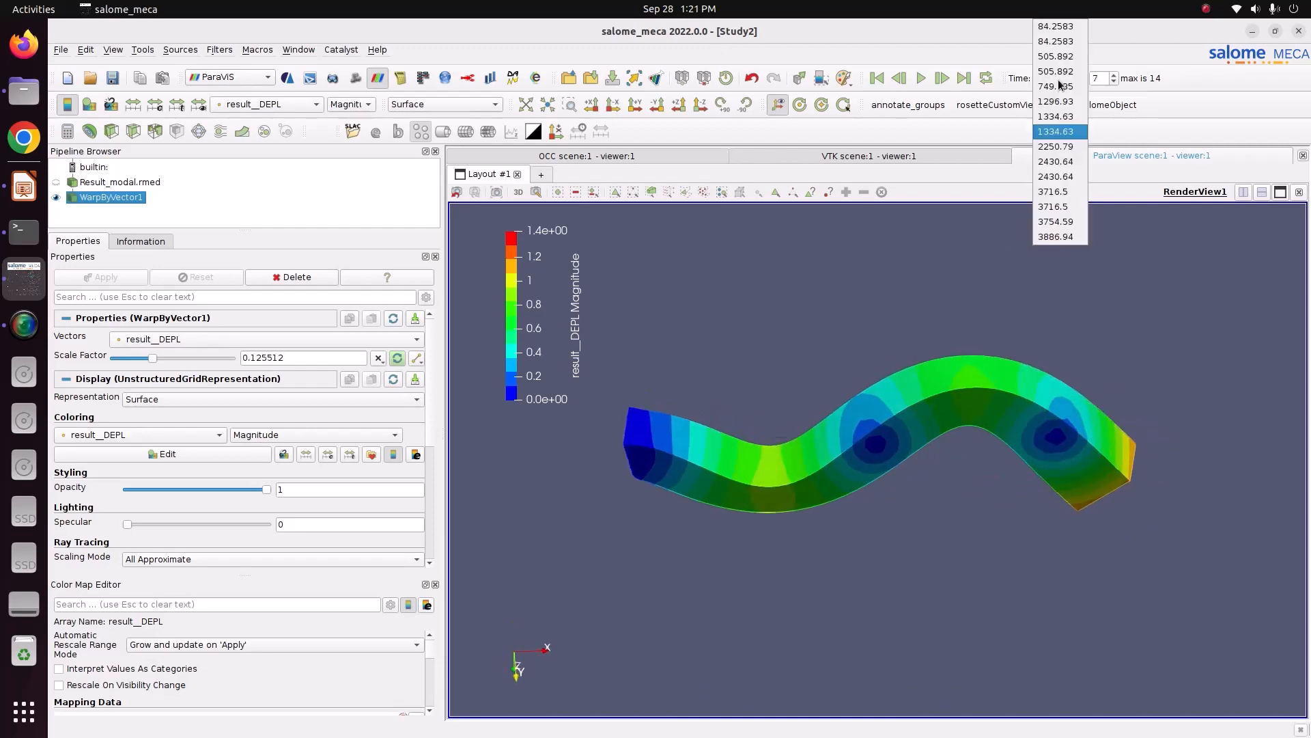
click(1054, 147)
drag(998, 301, 941, 440)
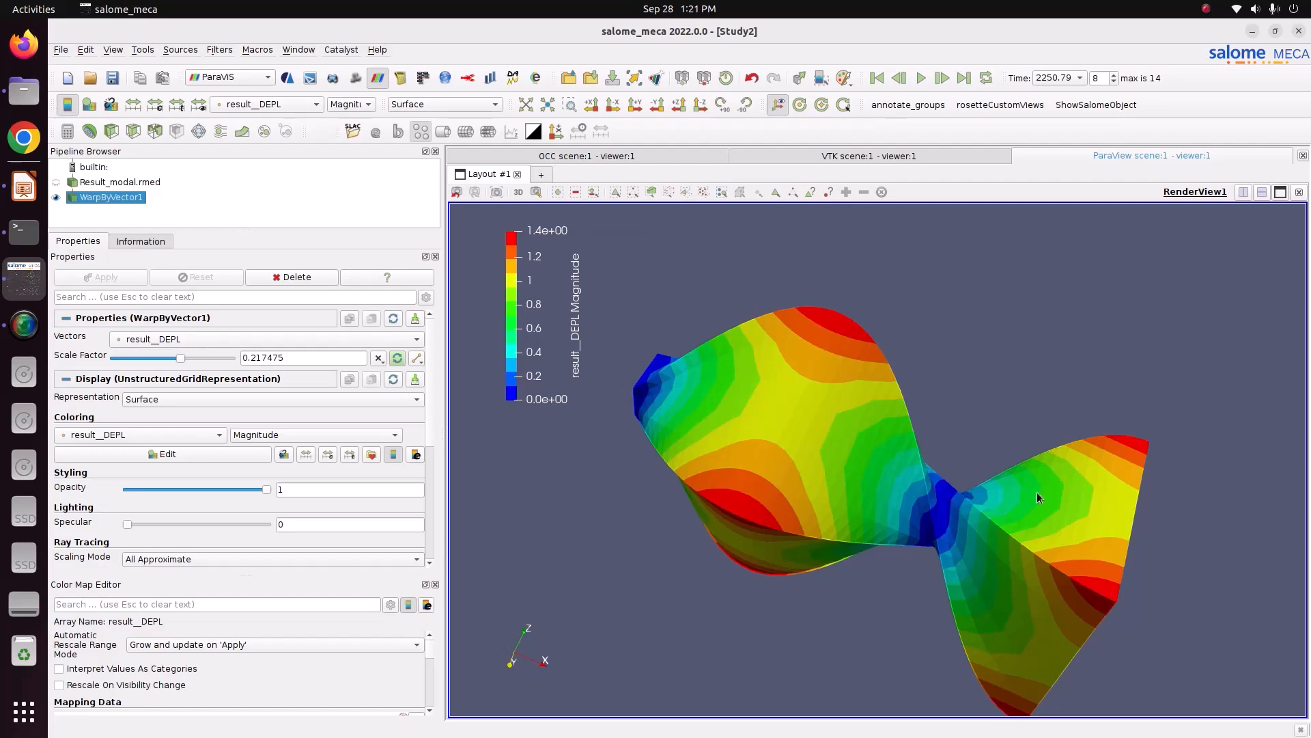
drag(948, 353, 973, 295)
click(1046, 79)
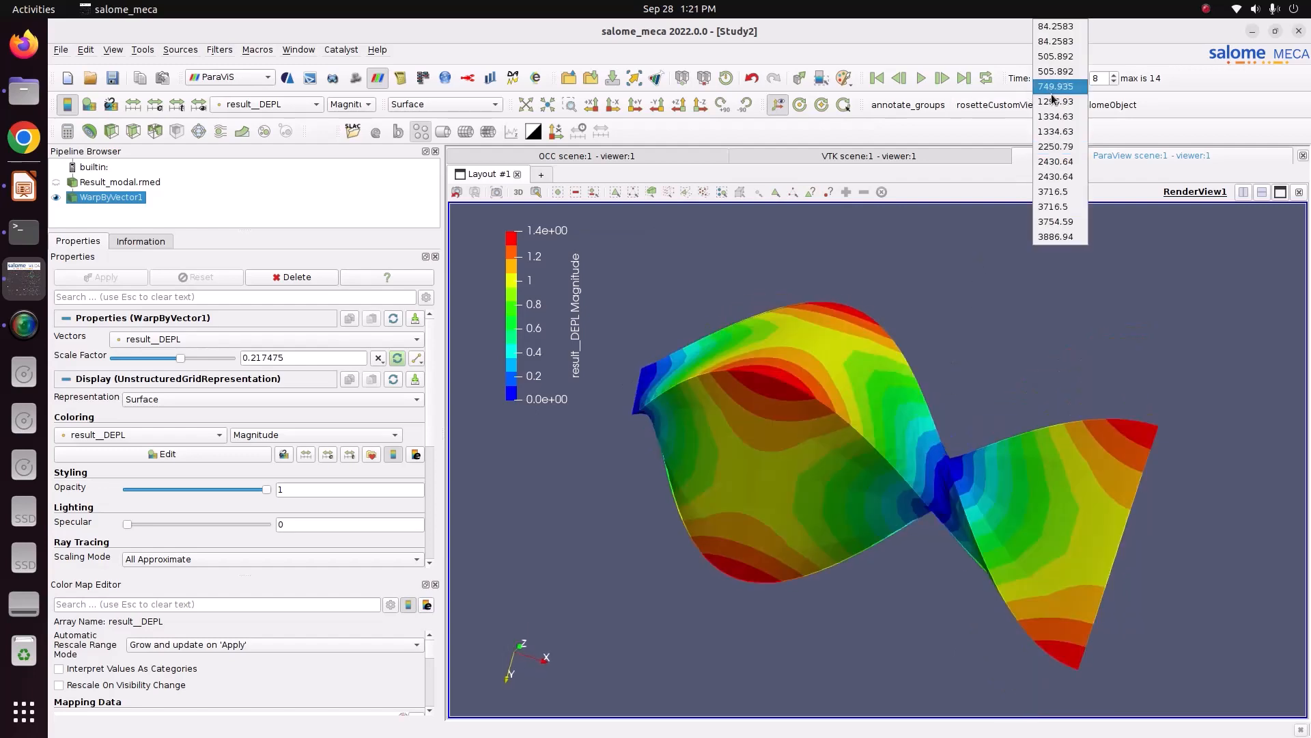
click(1055, 146)
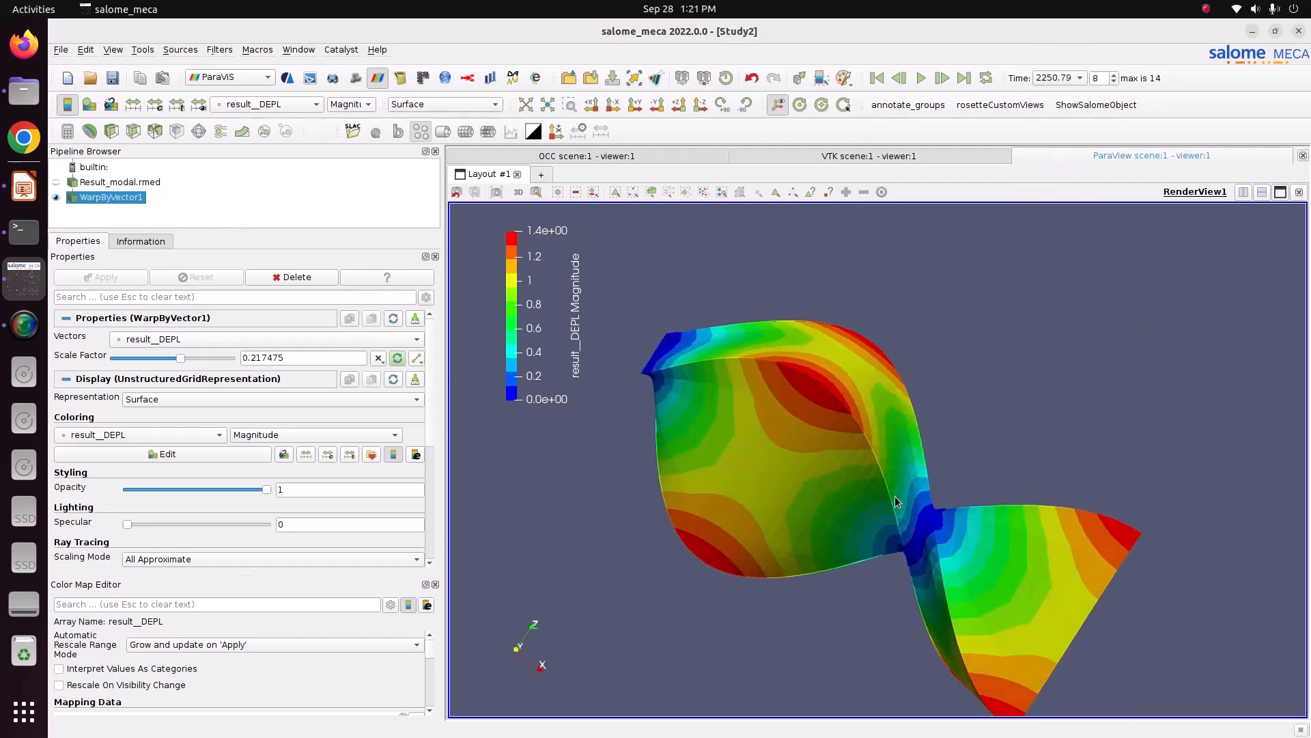
drag(895, 496, 850, 457)
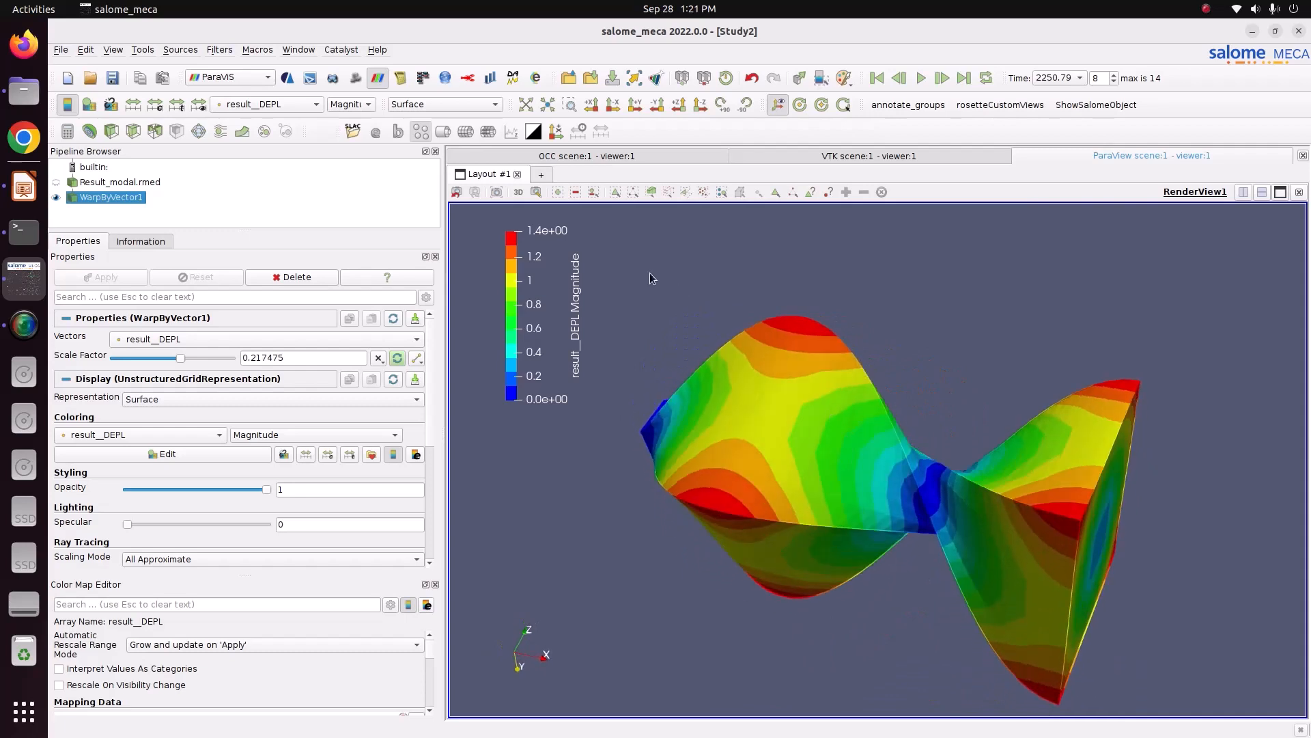
drag(567, 315, 530, 319)
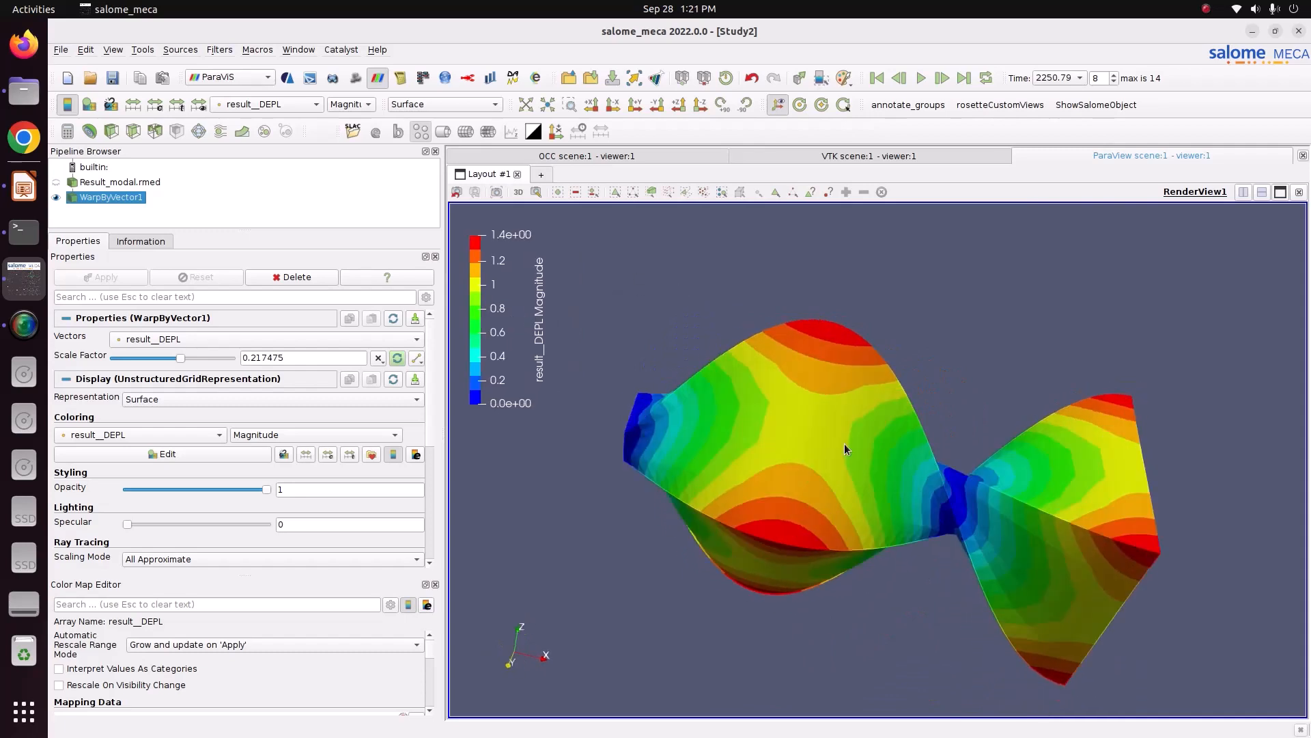
drag(820, 438, 851, 446)
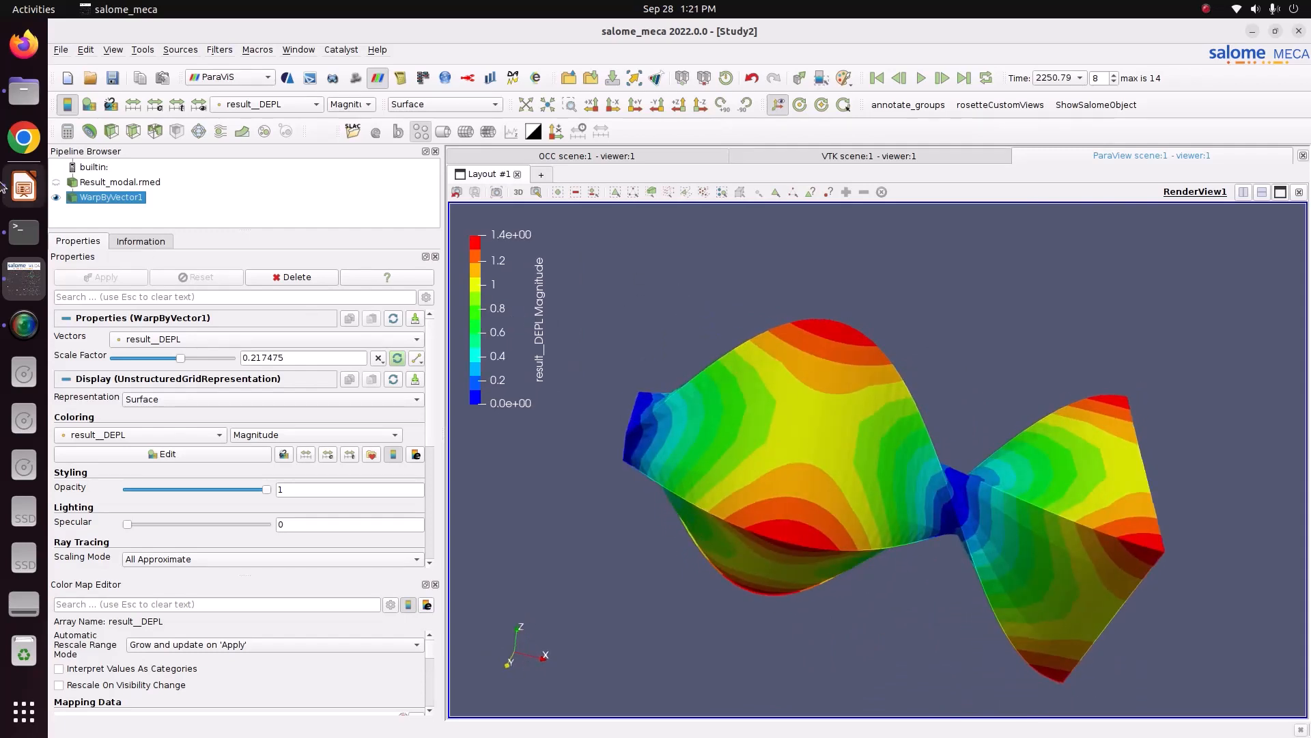
Step: Switch to the tutorial_1.pptx presentation in LibreOffice Impress and read the calculated cantilever natural frequencies on slide 4
click(24, 186)
click(118, 333)
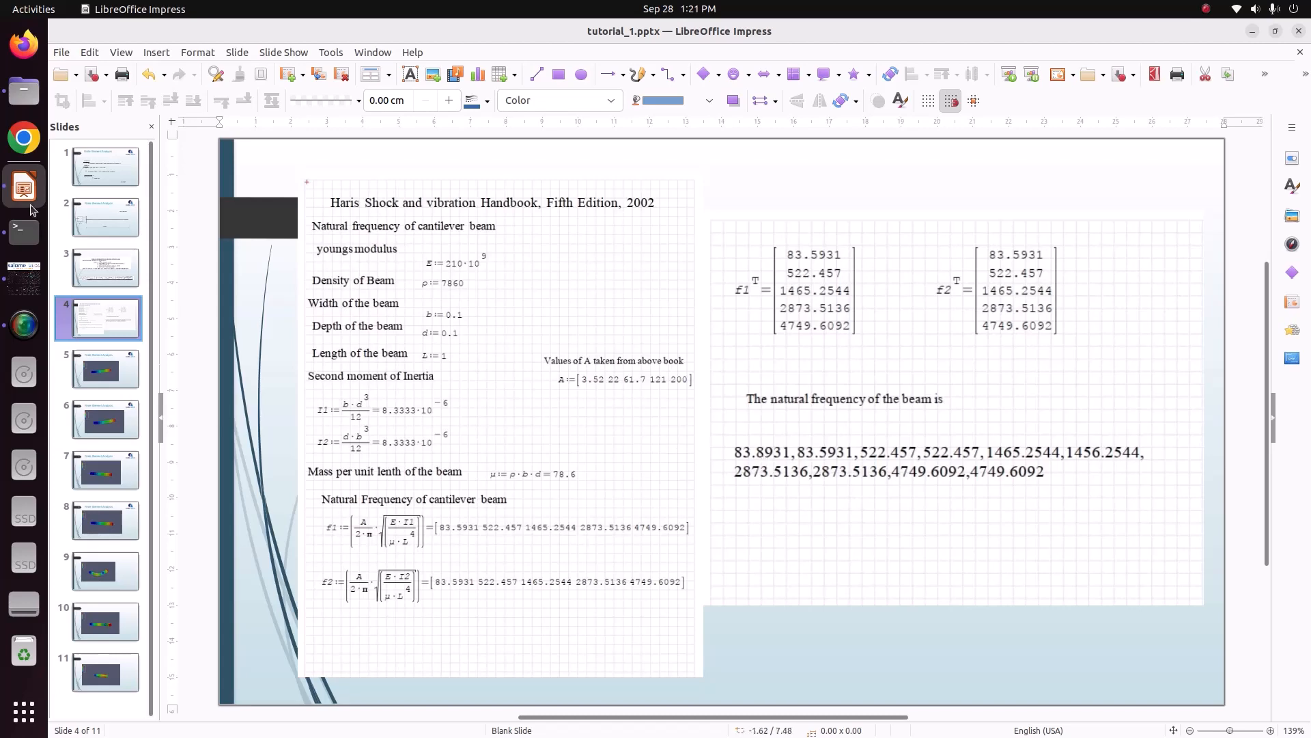
Step: Switch back to salome_meca and display the first mode, the first 84.2583 Hz entry
click(24, 277)
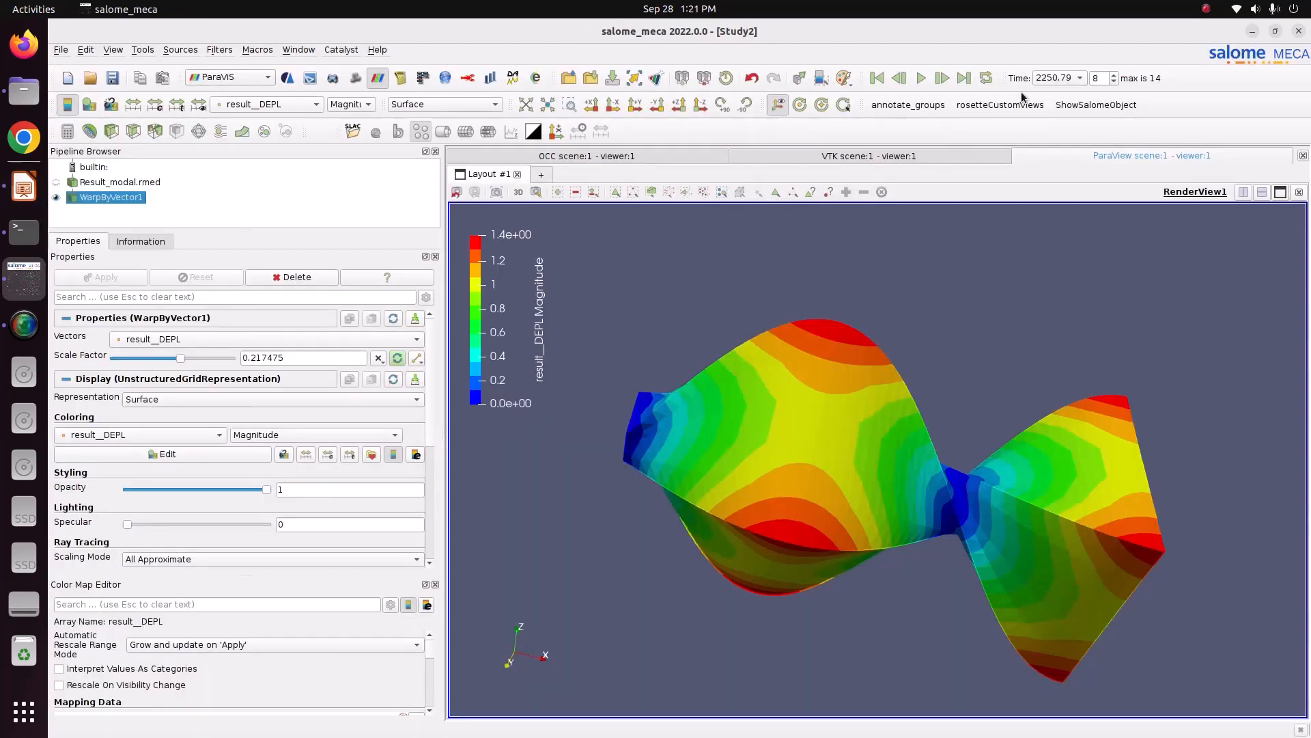
click(1057, 78)
click(1063, 27)
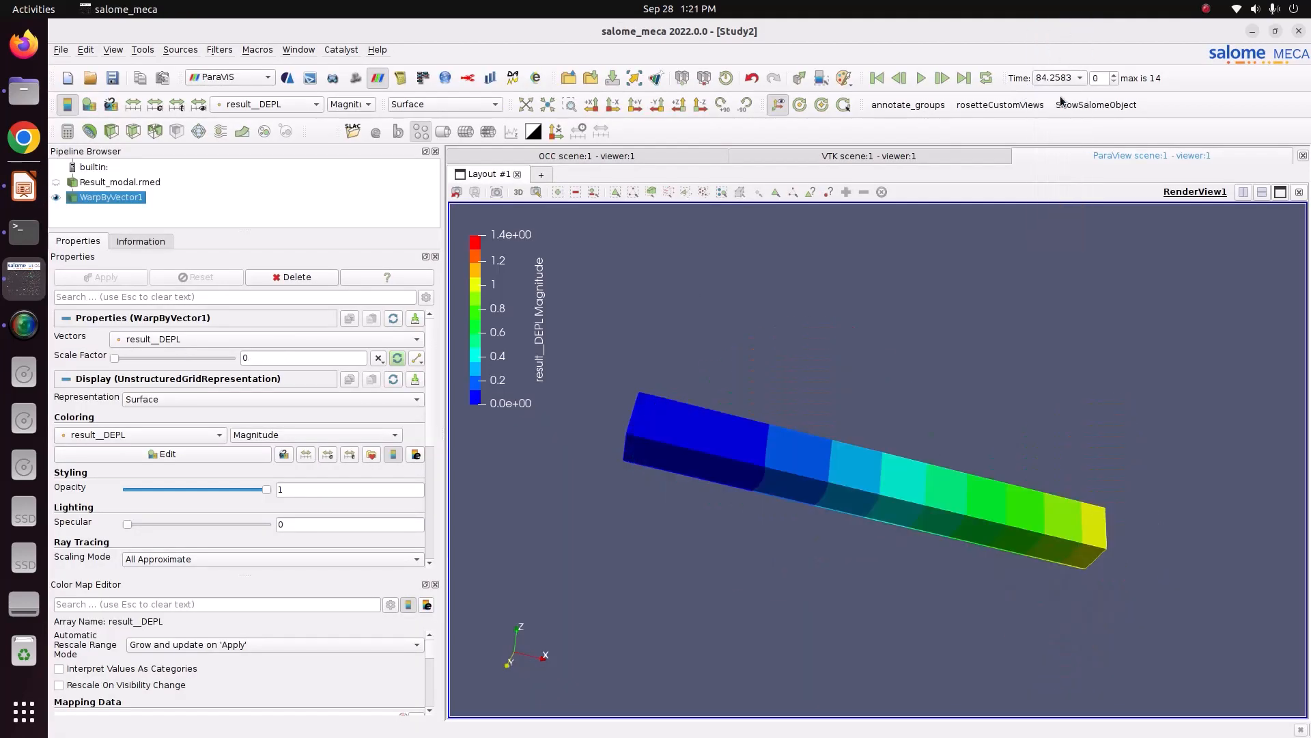
Step: Inspect the first bending mode, display the second 84.2583 Hz entry, and bring up the first 505.892 Hz mode
drag(901, 362, 870, 415)
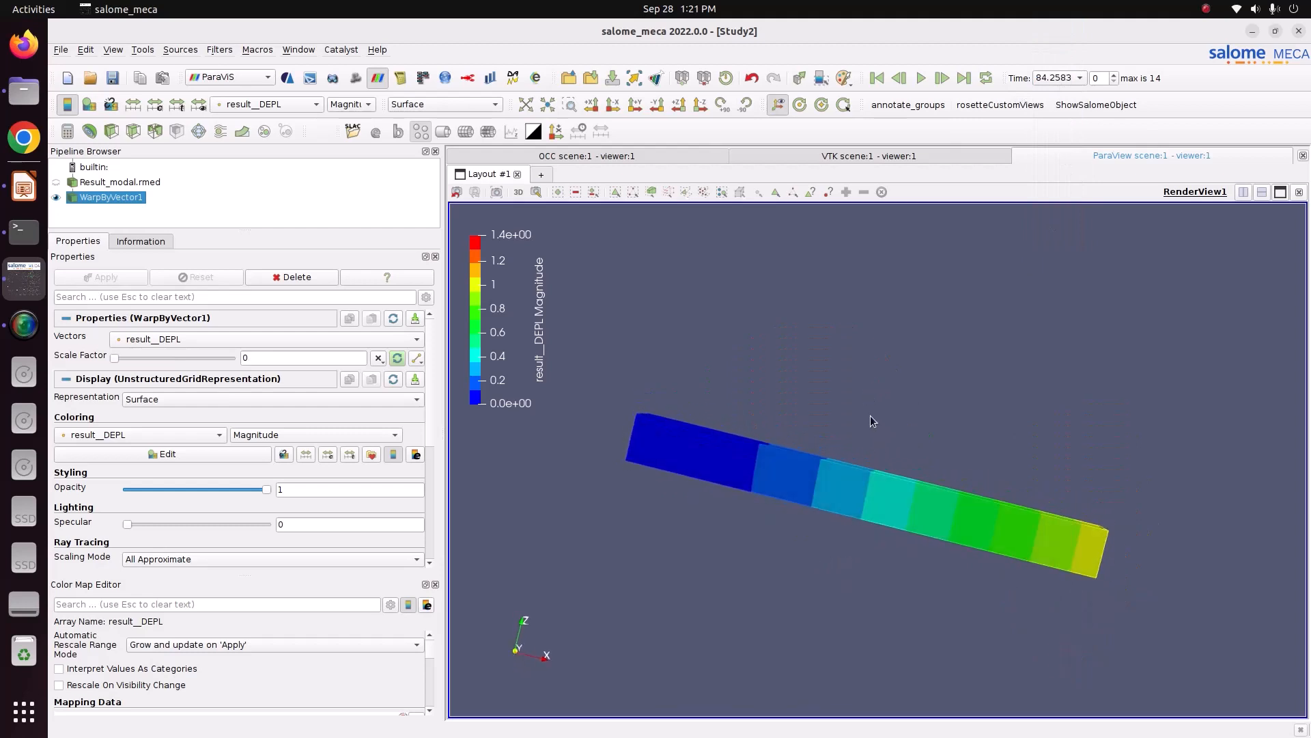
click(1043, 80)
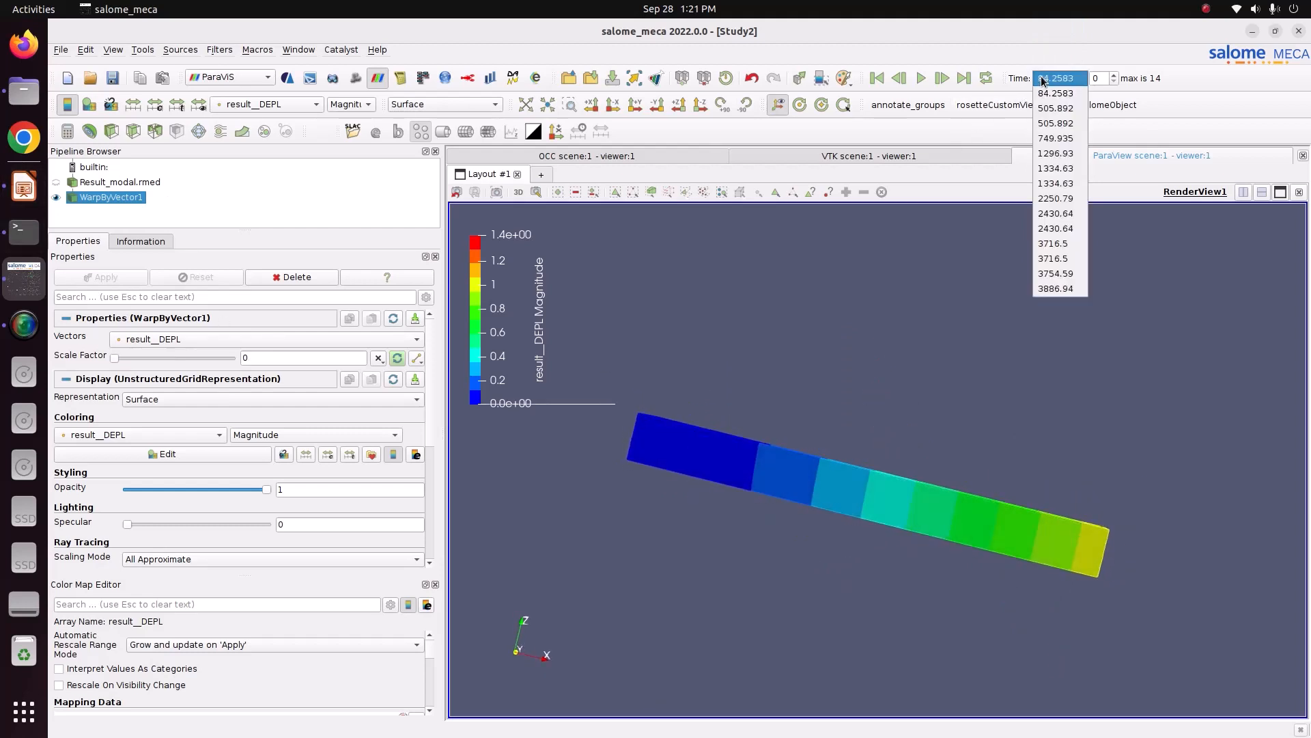
click(1051, 92)
click(1051, 79)
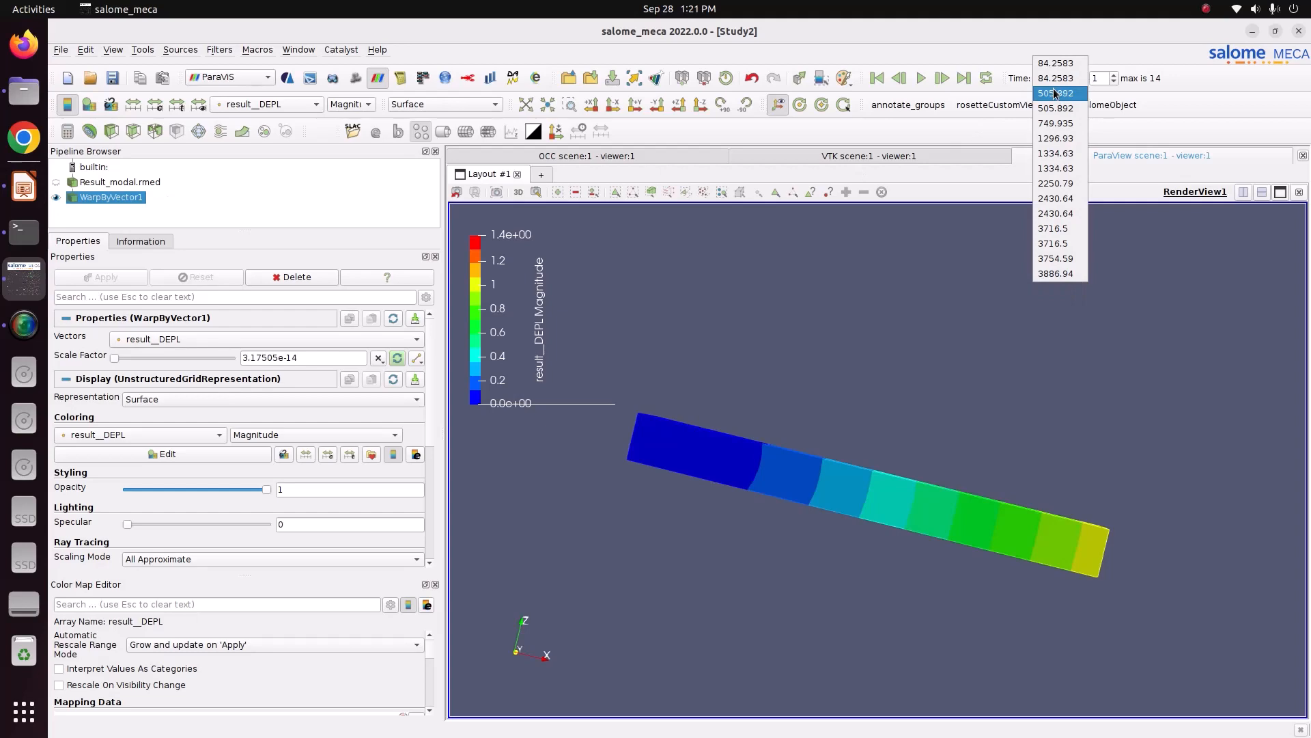
click(1056, 93)
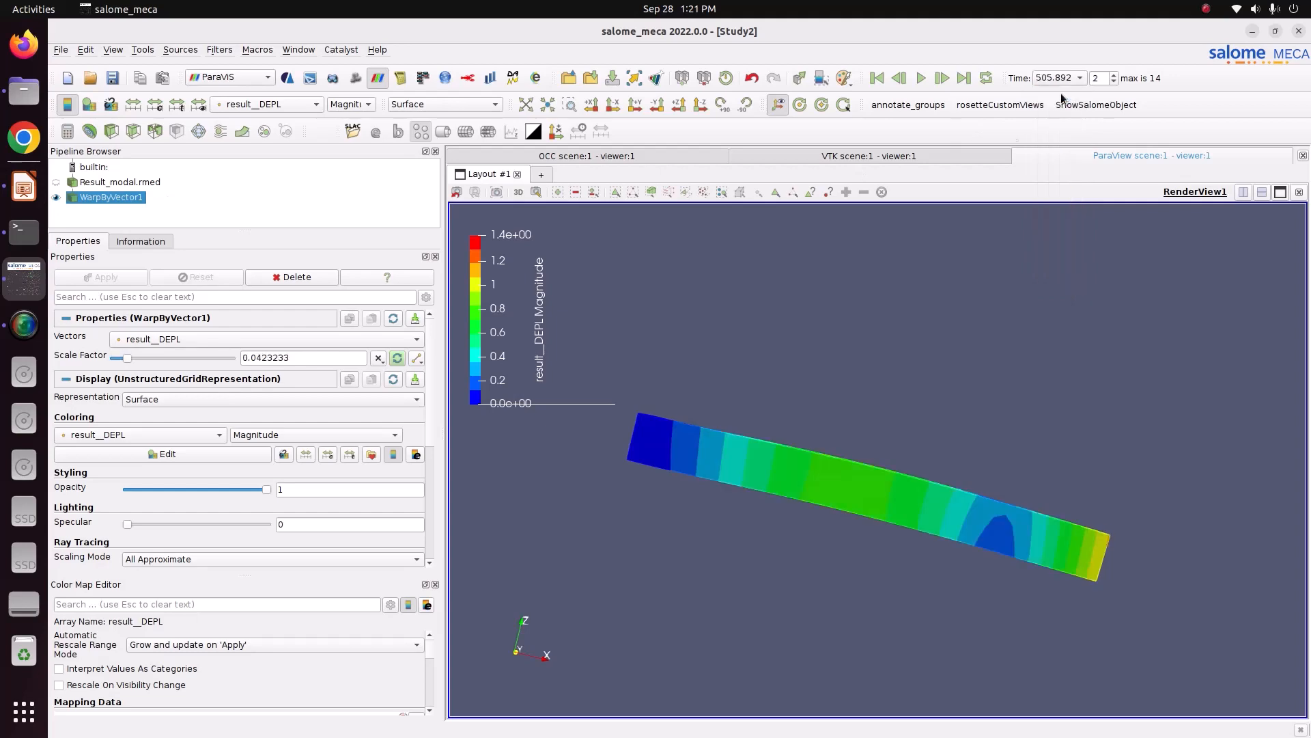
Step: Check the handbook frequencies on slide 4 of tutorial_1.pptx in LibreOffice Impress, and return to salome_meca to inspect the 505.892 Hz bending shape
click(24, 188)
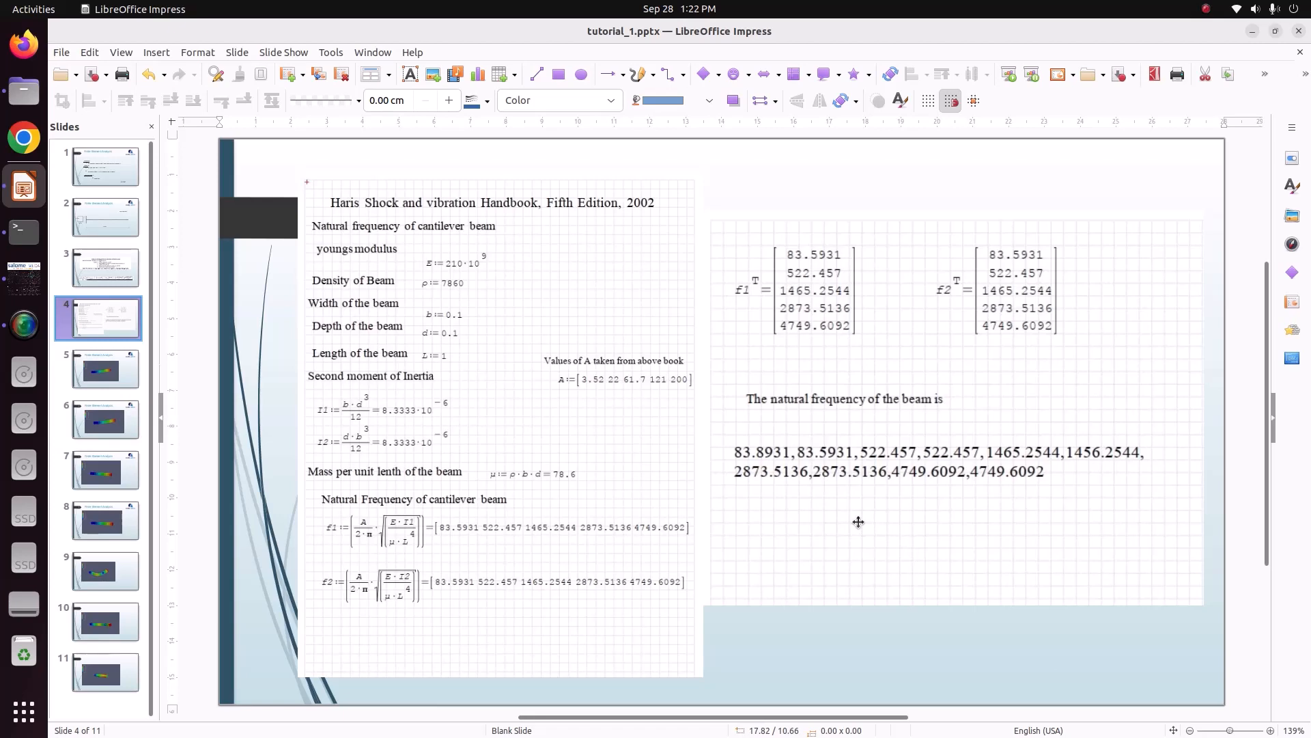
click(28, 286)
drag(804, 482, 829, 666)
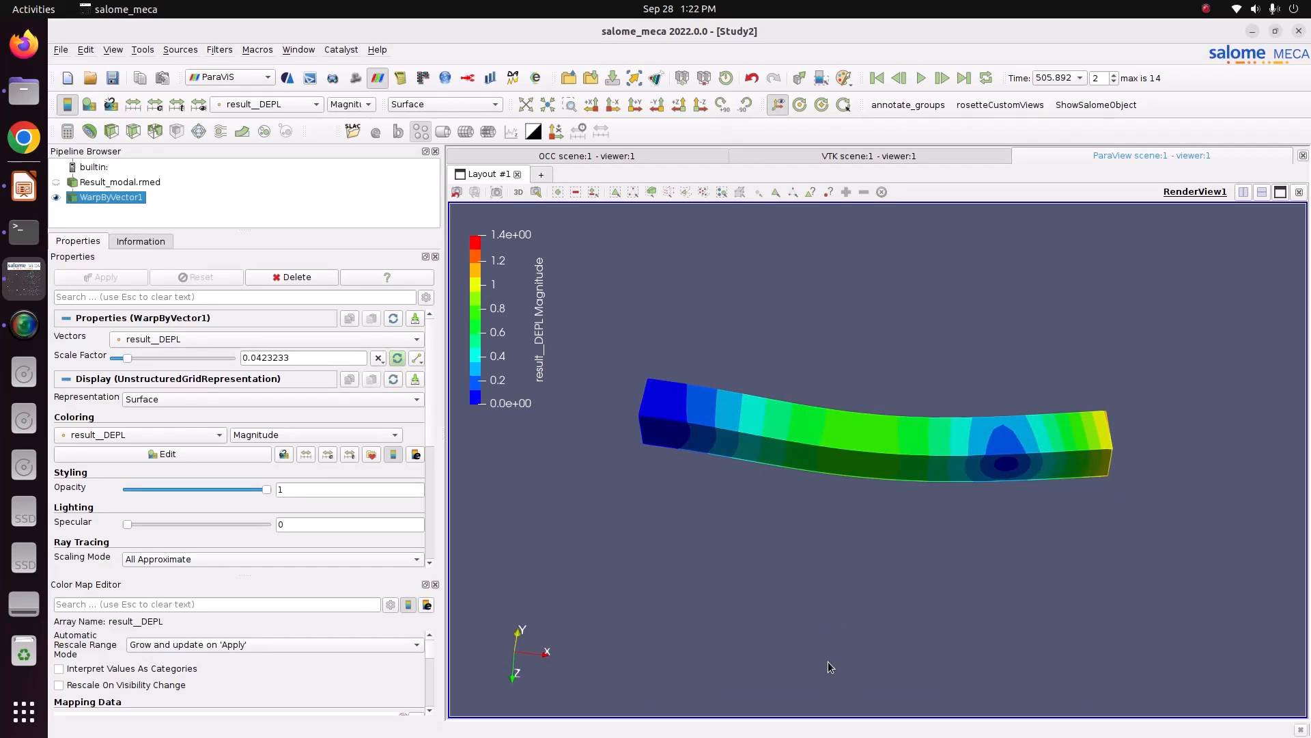
drag(828, 667, 799, 590)
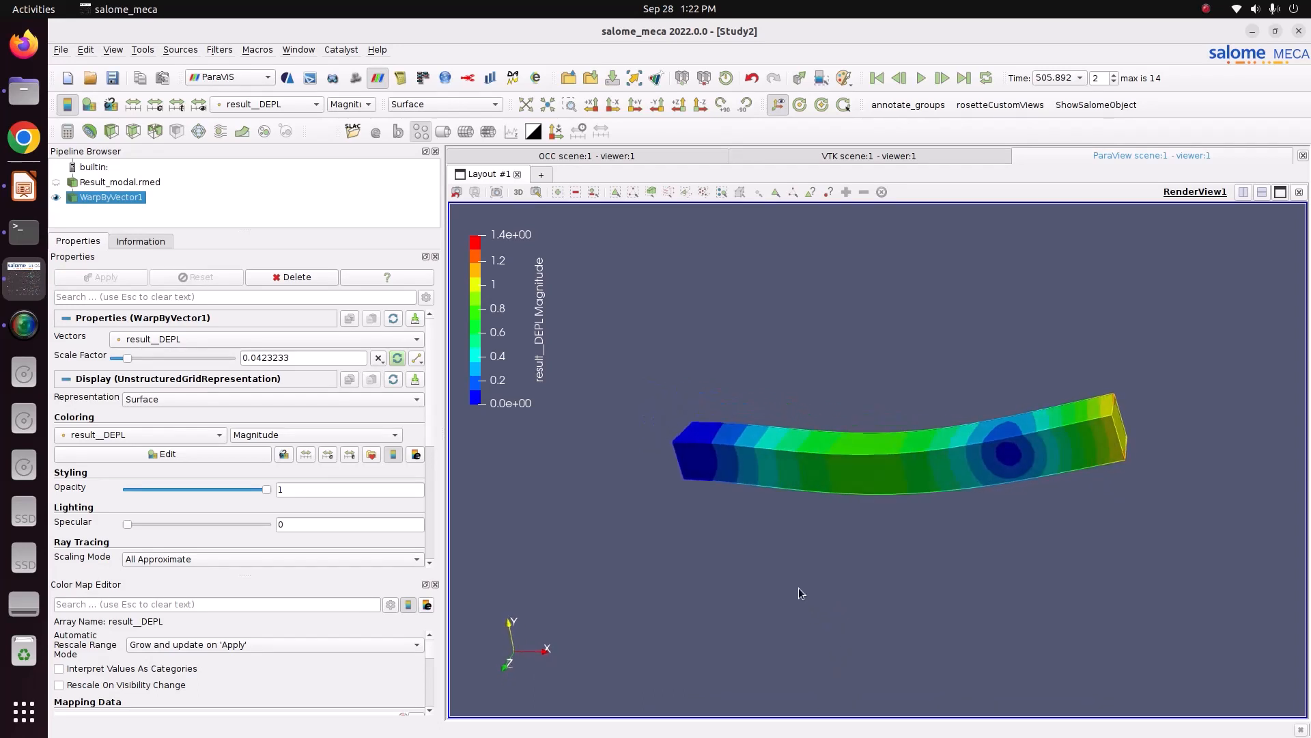